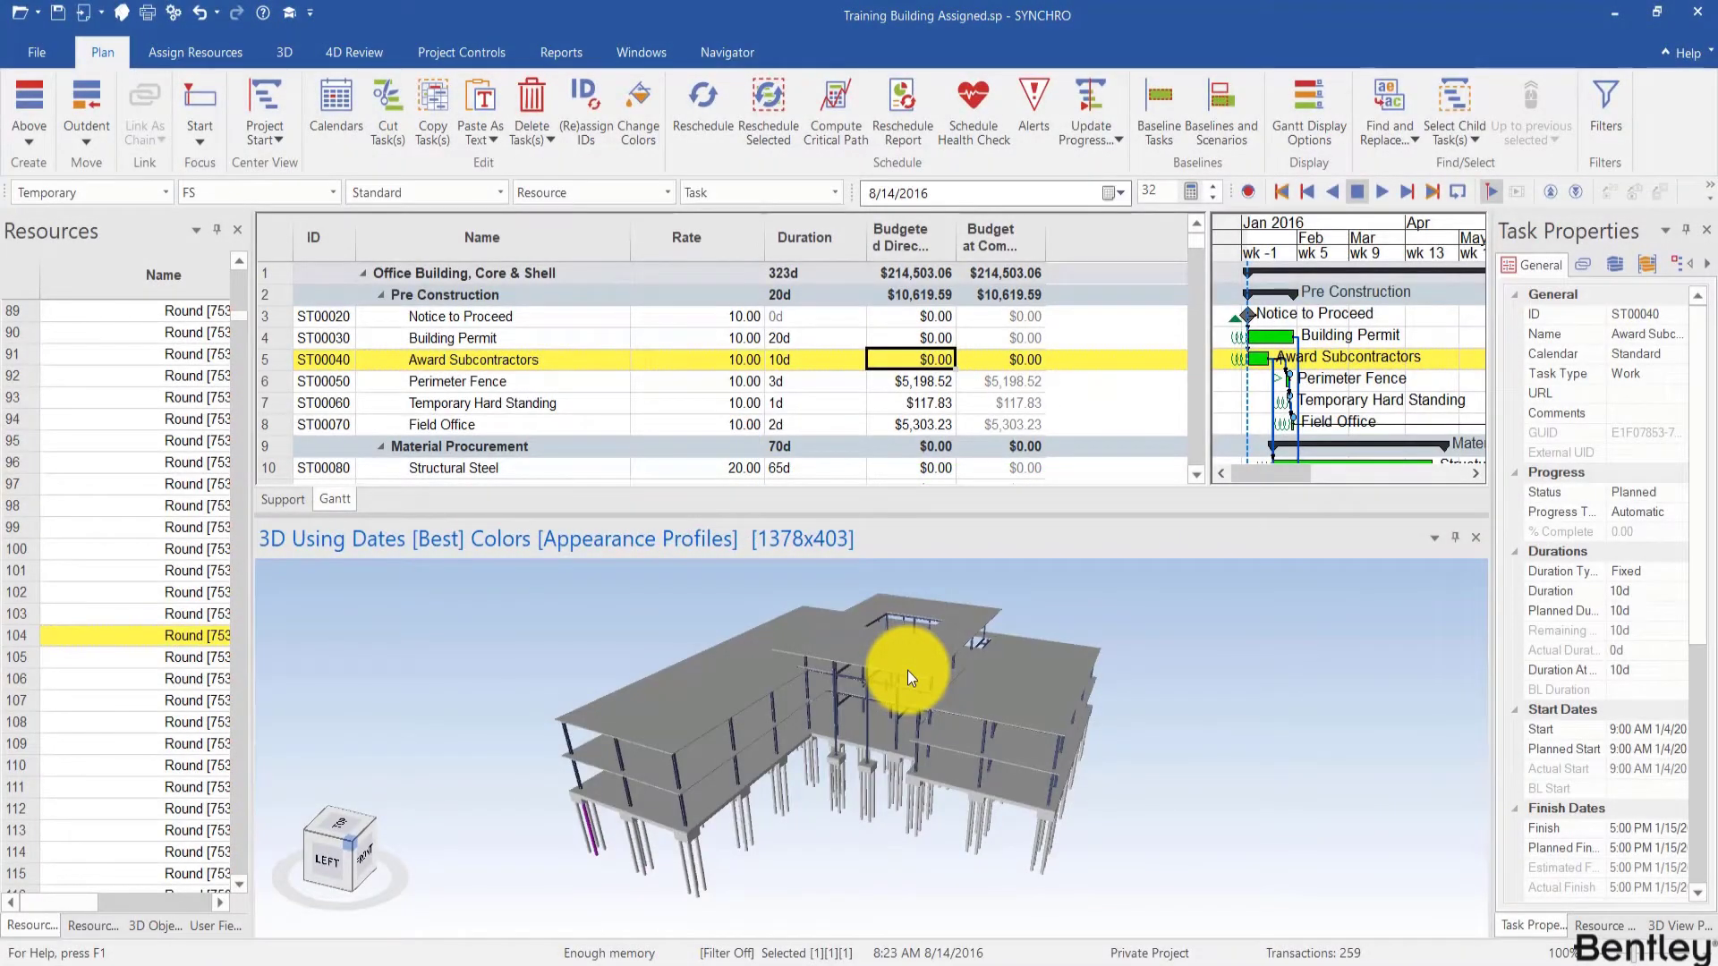
Nudge the 3D building view, then widen the Gantt chart to show January through July.
left_click_drag(908, 669, 910, 675)
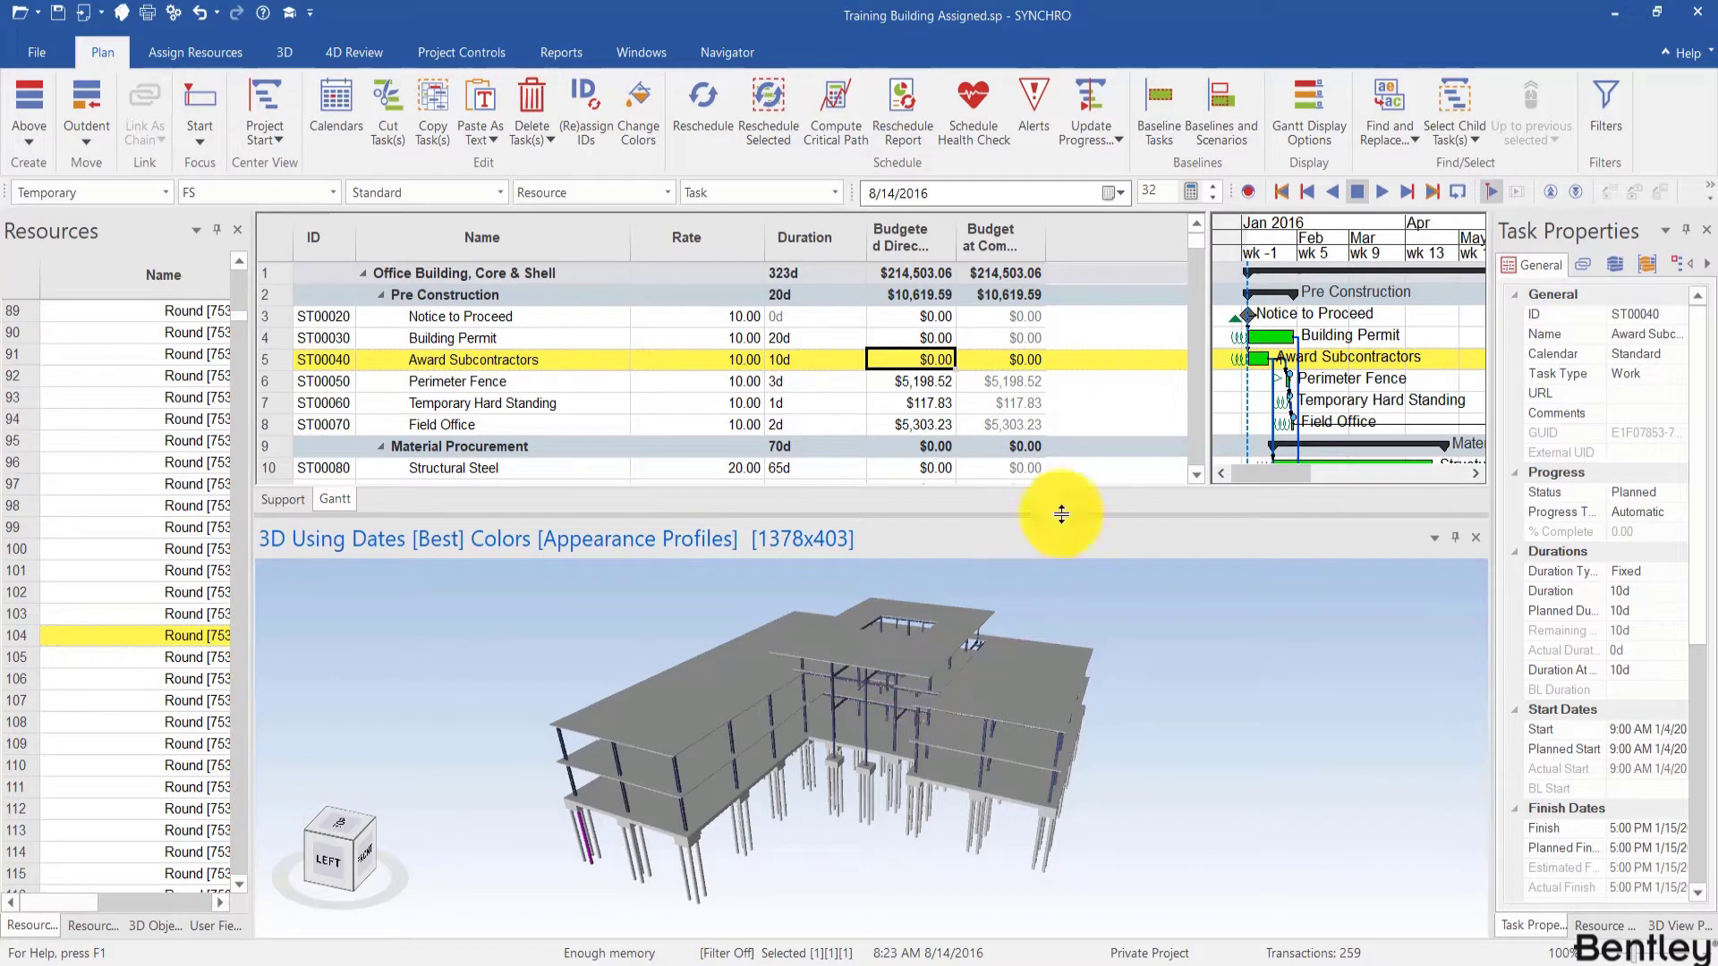
left_click_drag(1201, 385, 1065, 390)
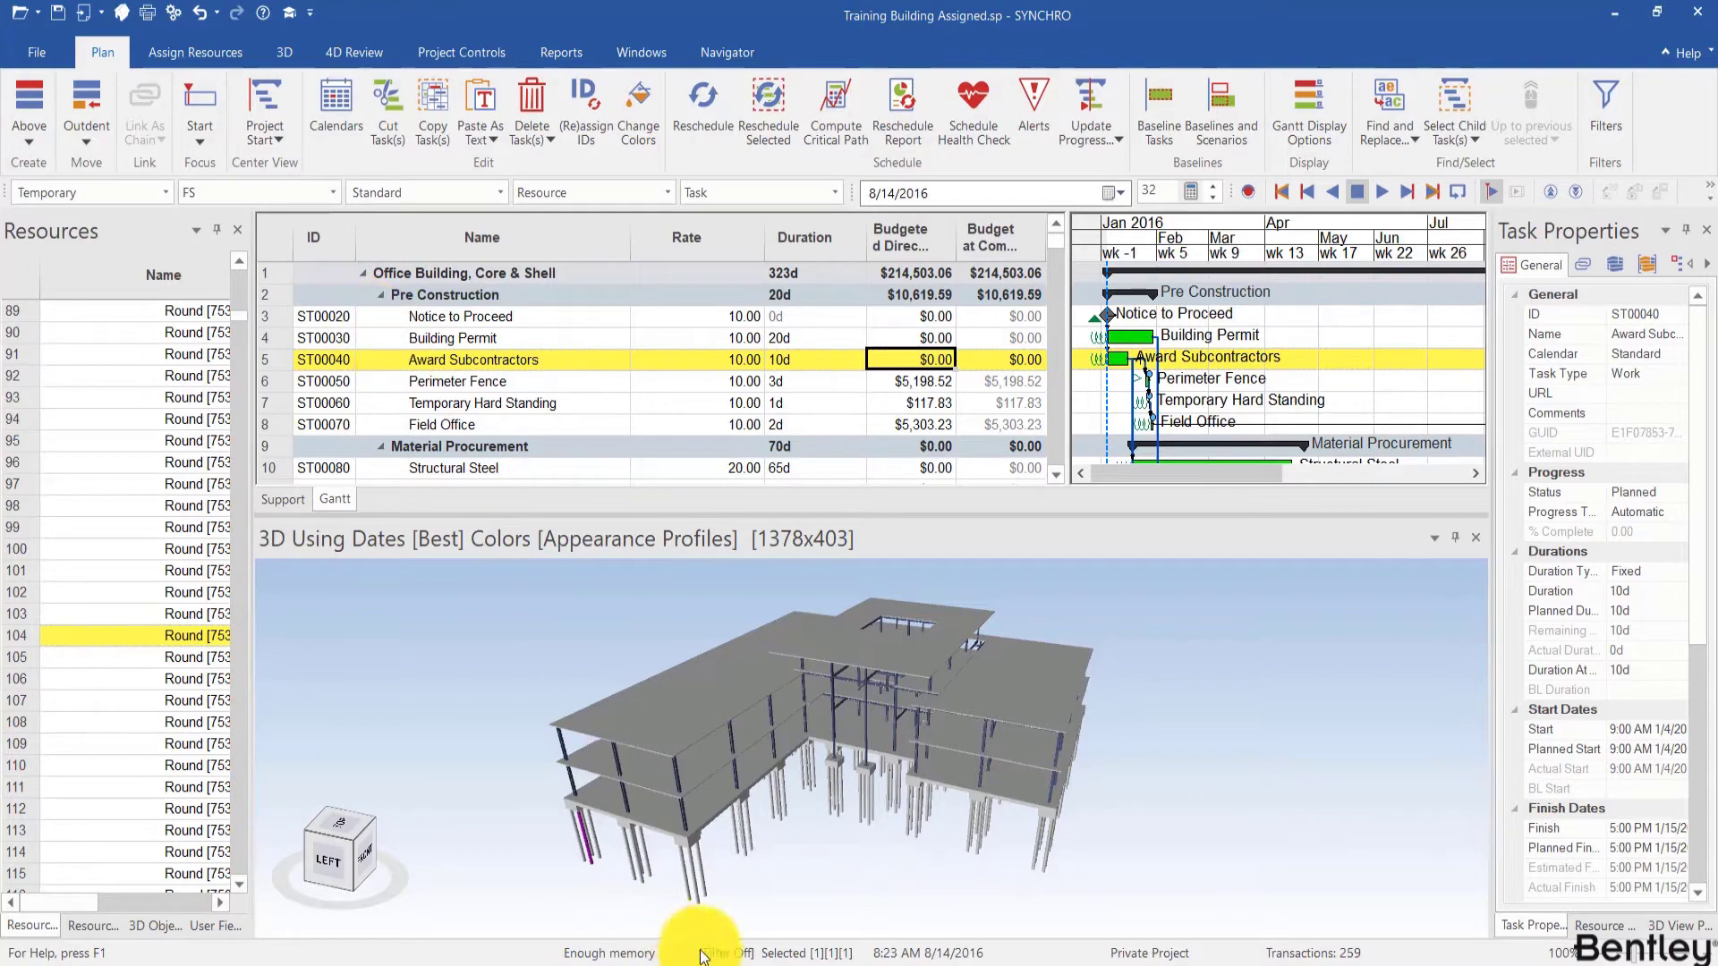
Cancel the pending E1:E10 copy in Excel's Book1 and minimize Excel.
left_click(977, 952)
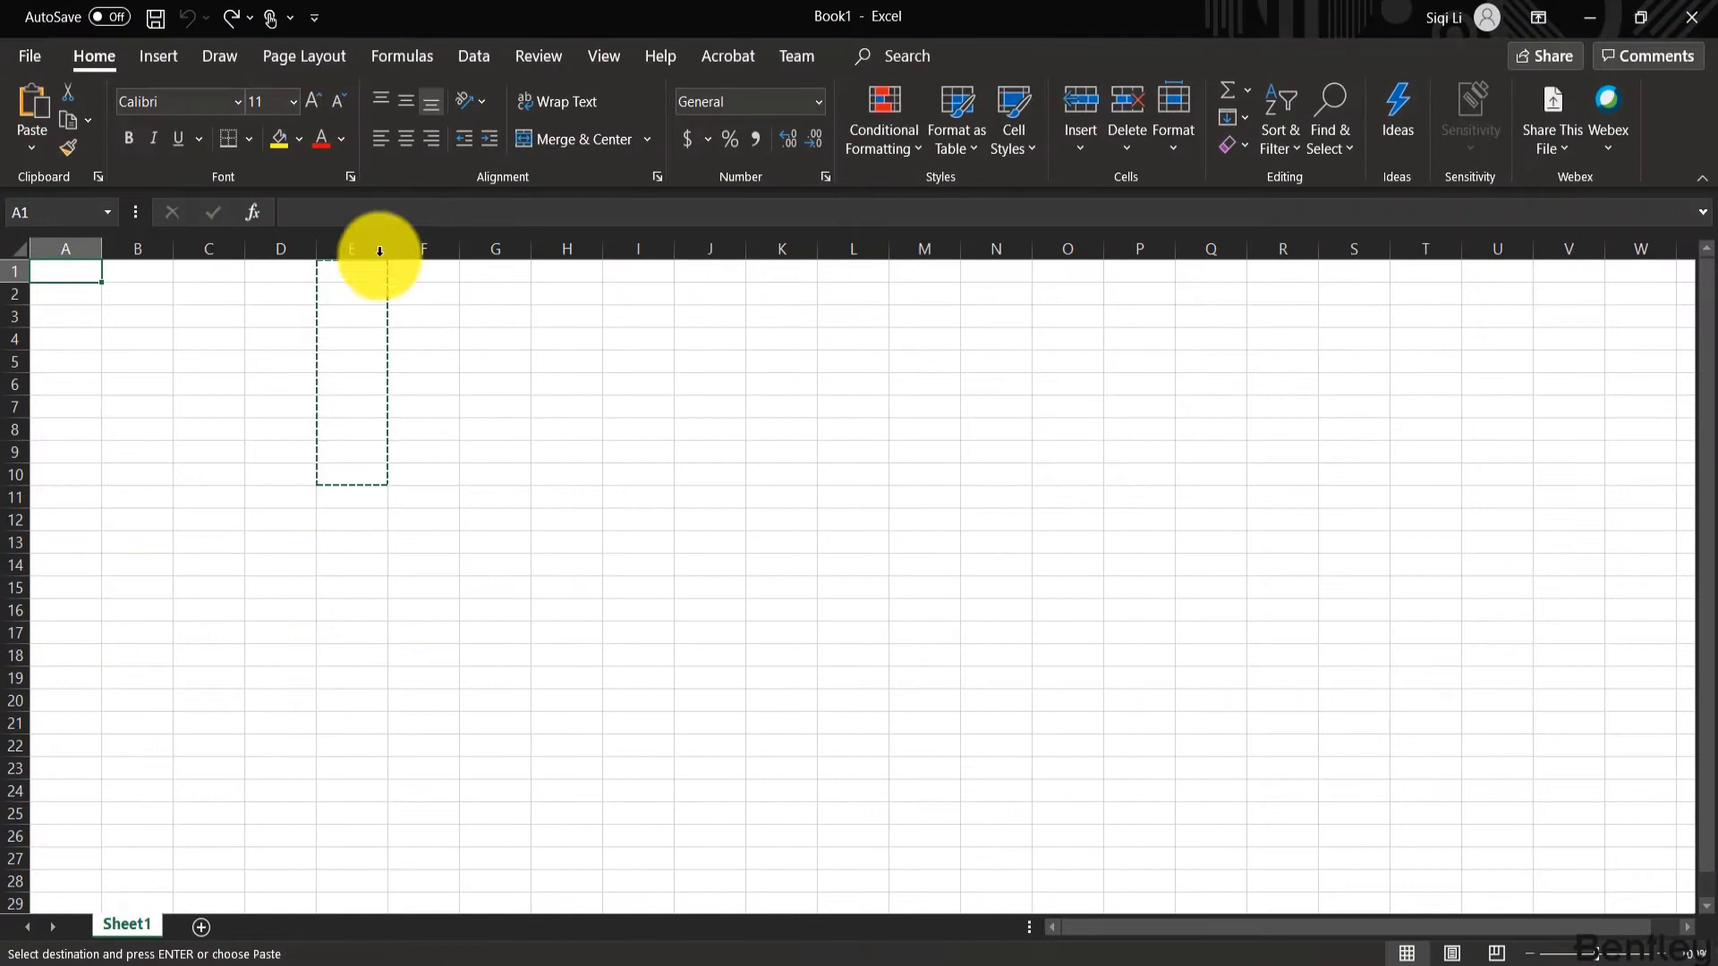
left_click(230, 515)
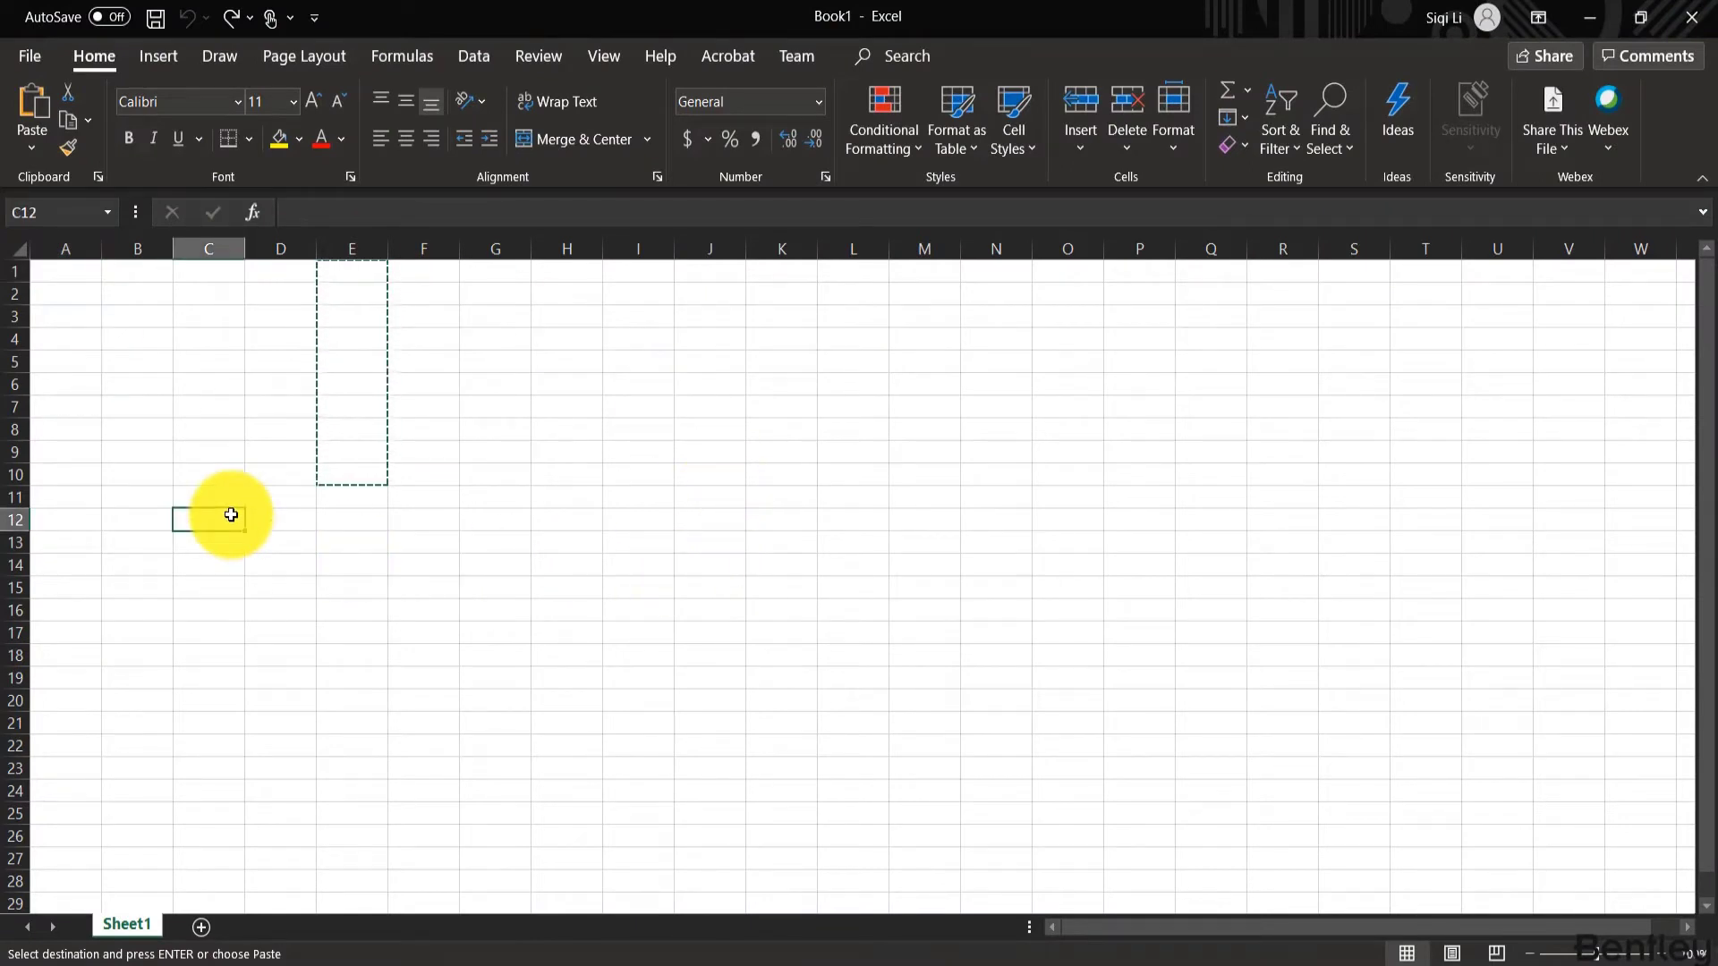
key("Escape")
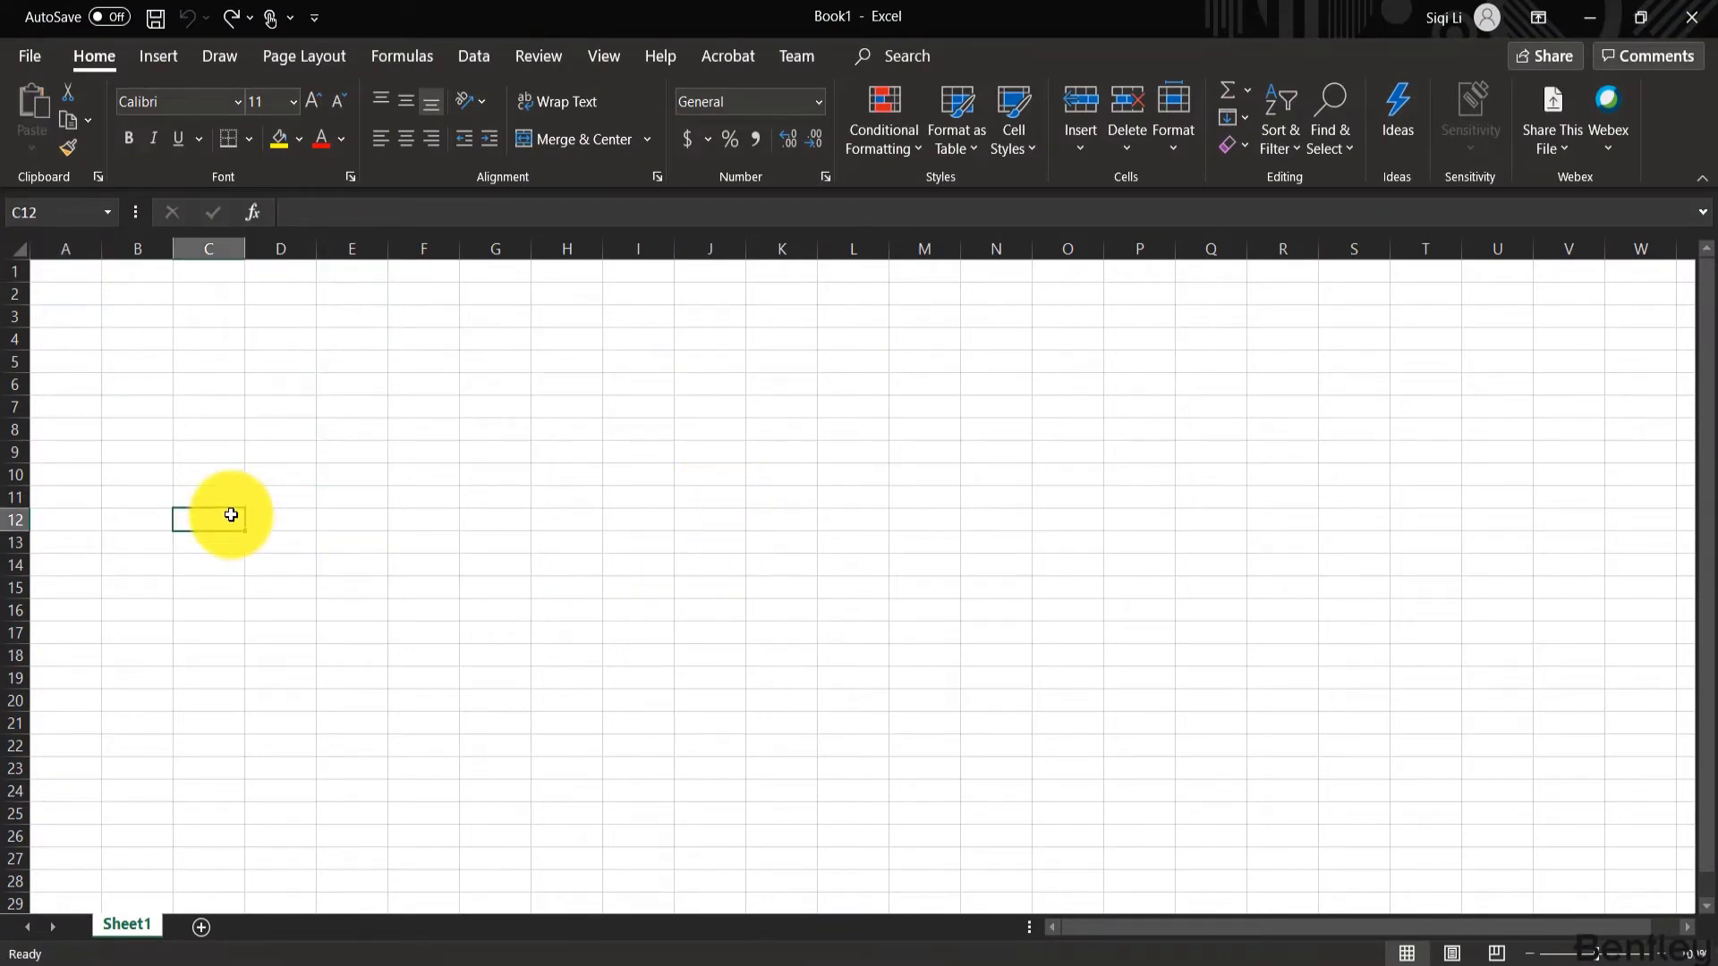
left_click(1583, 15)
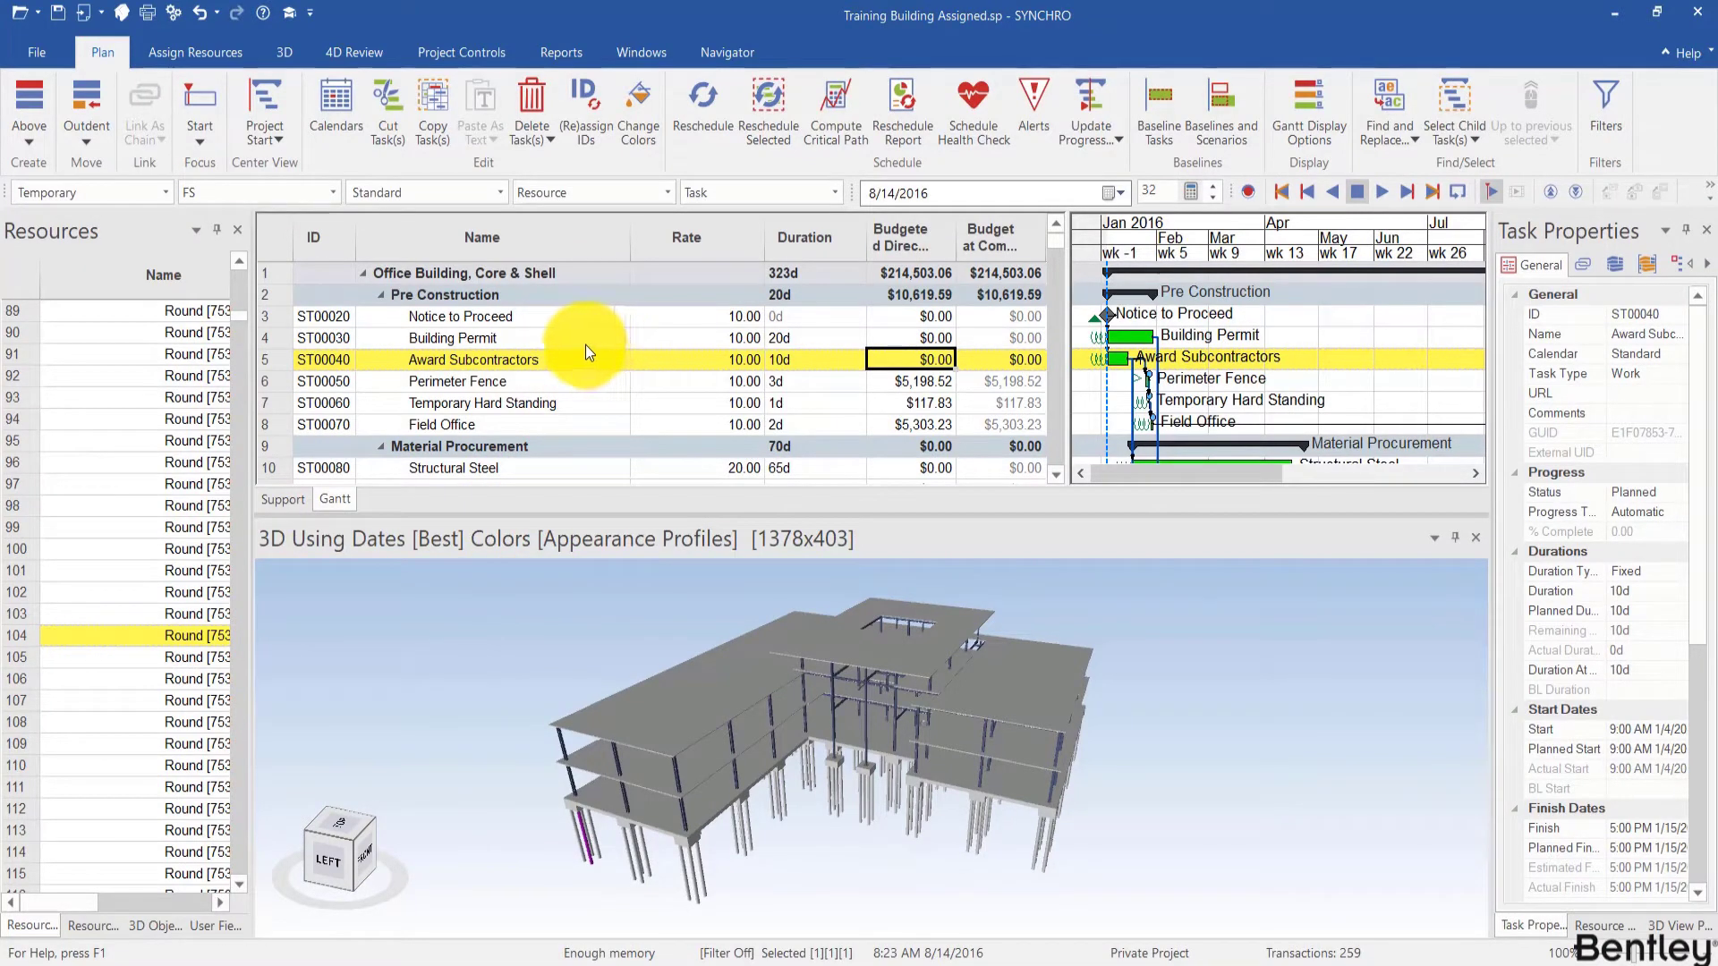
Sort the tasks ascending by ID and select the Glass Curtain Wall task.
left_click(336, 243)
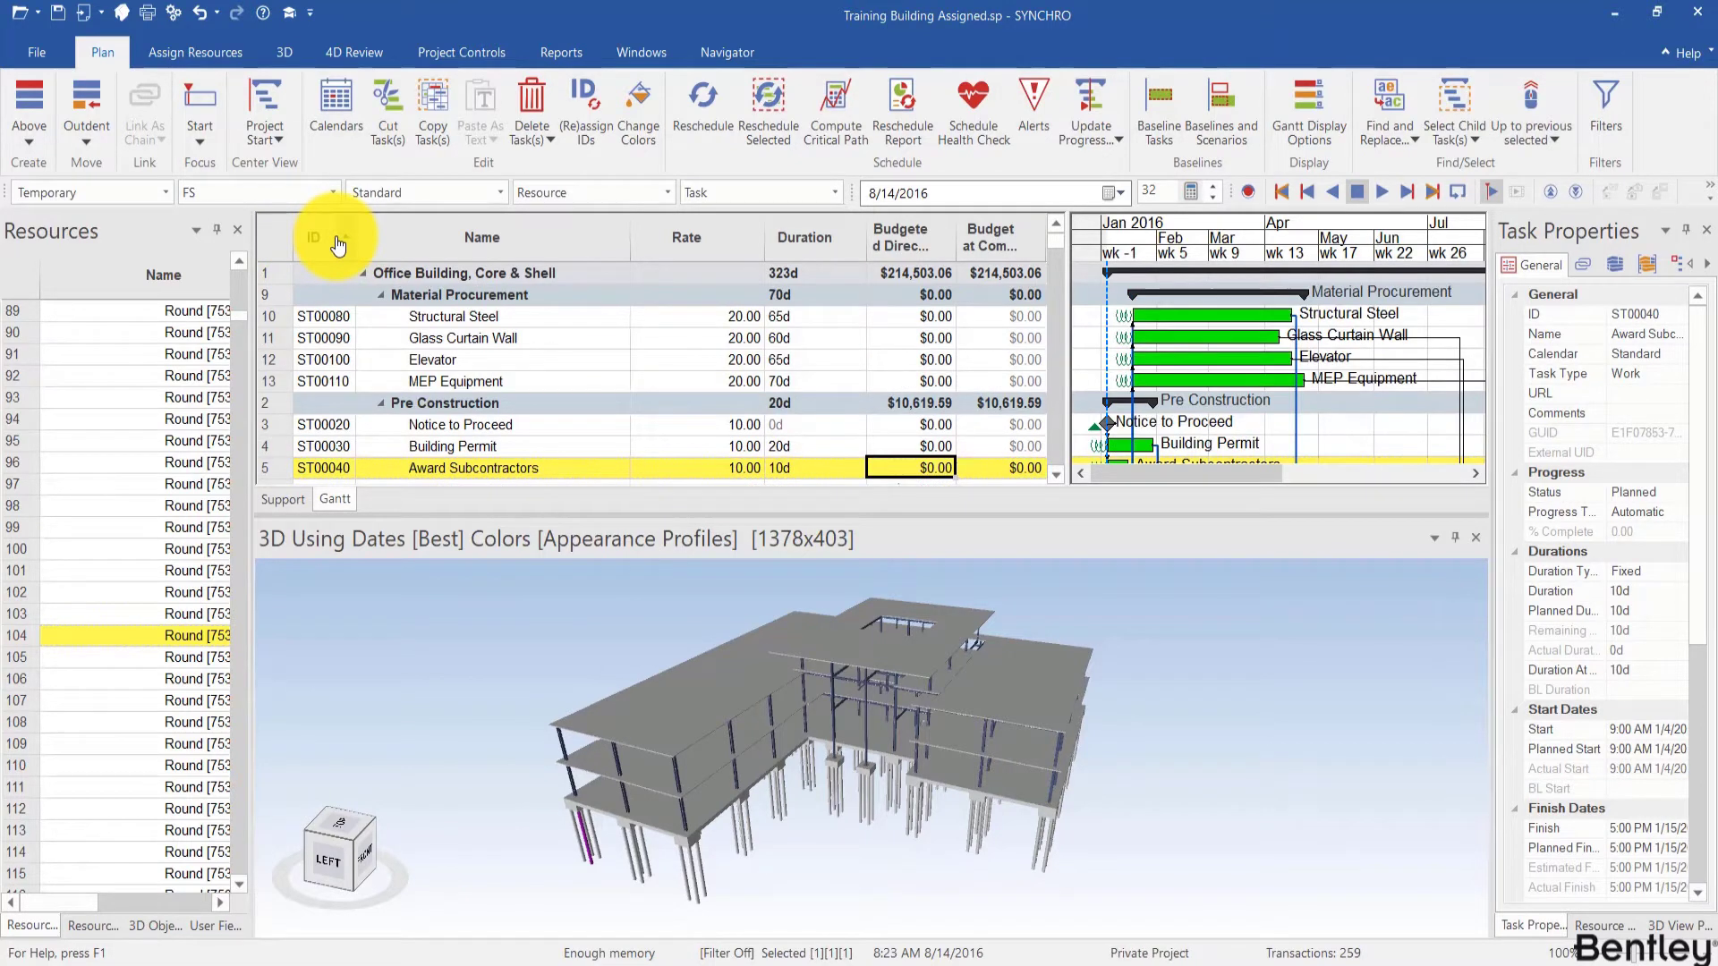
left_click(582, 333)
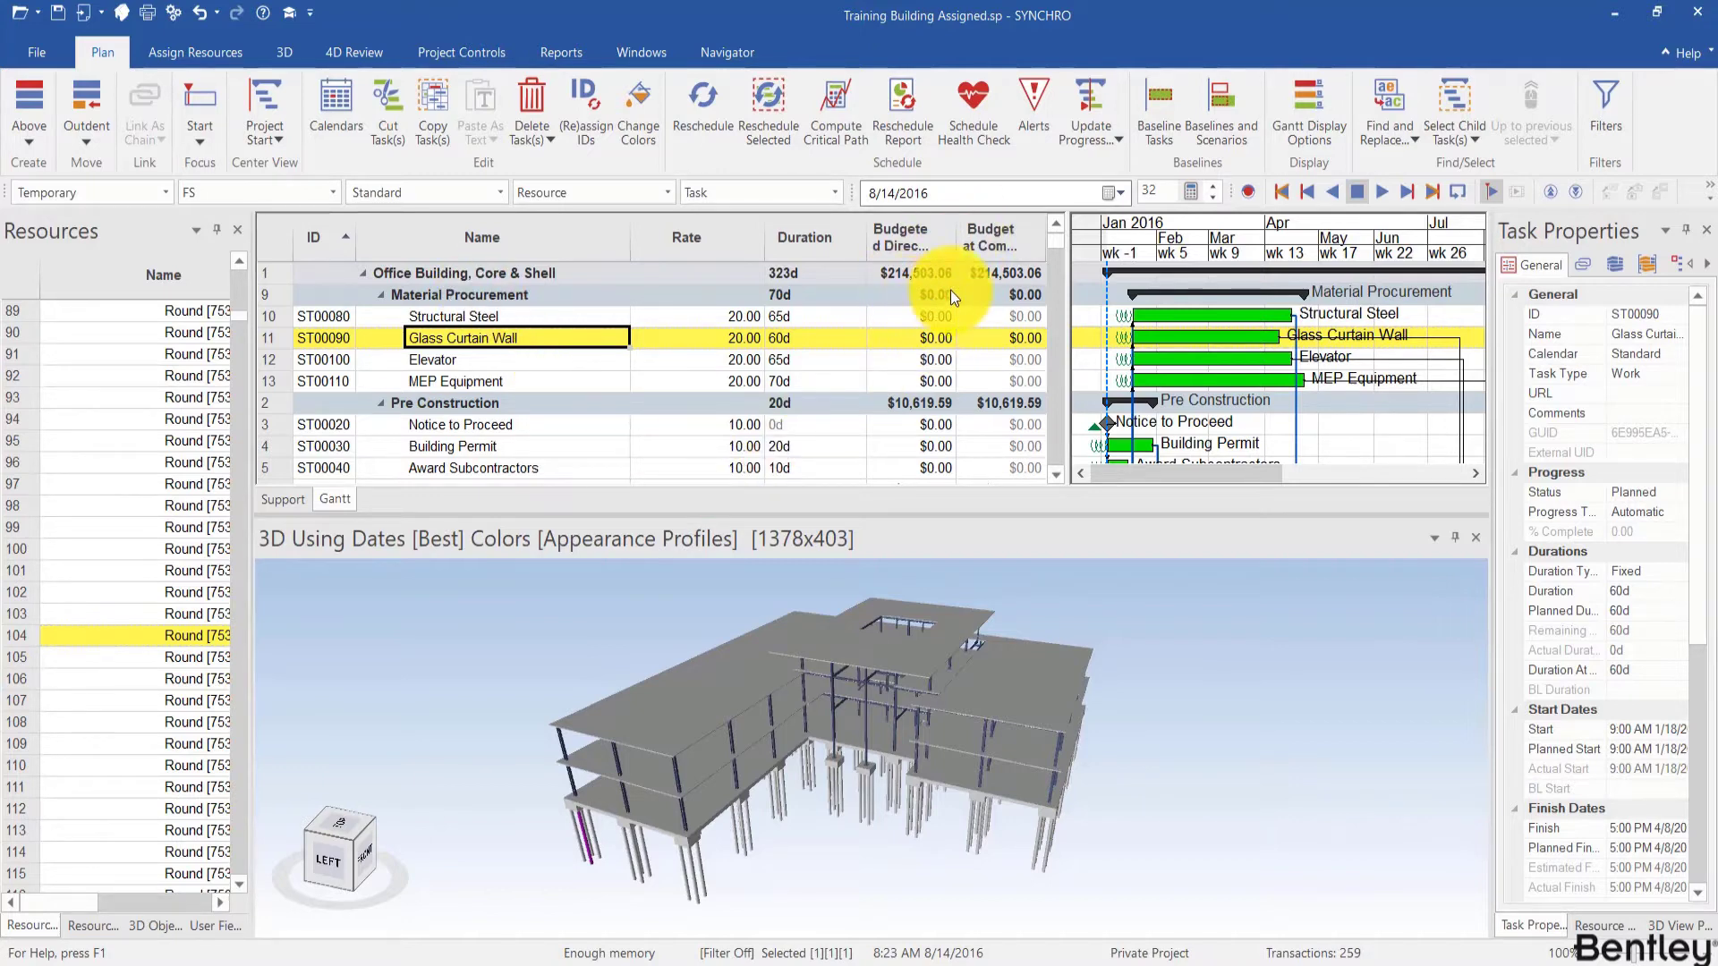
Autofit the Budgeted Direct Cost column and inspect Material Procurement's cost cells.
left_click(943, 316)
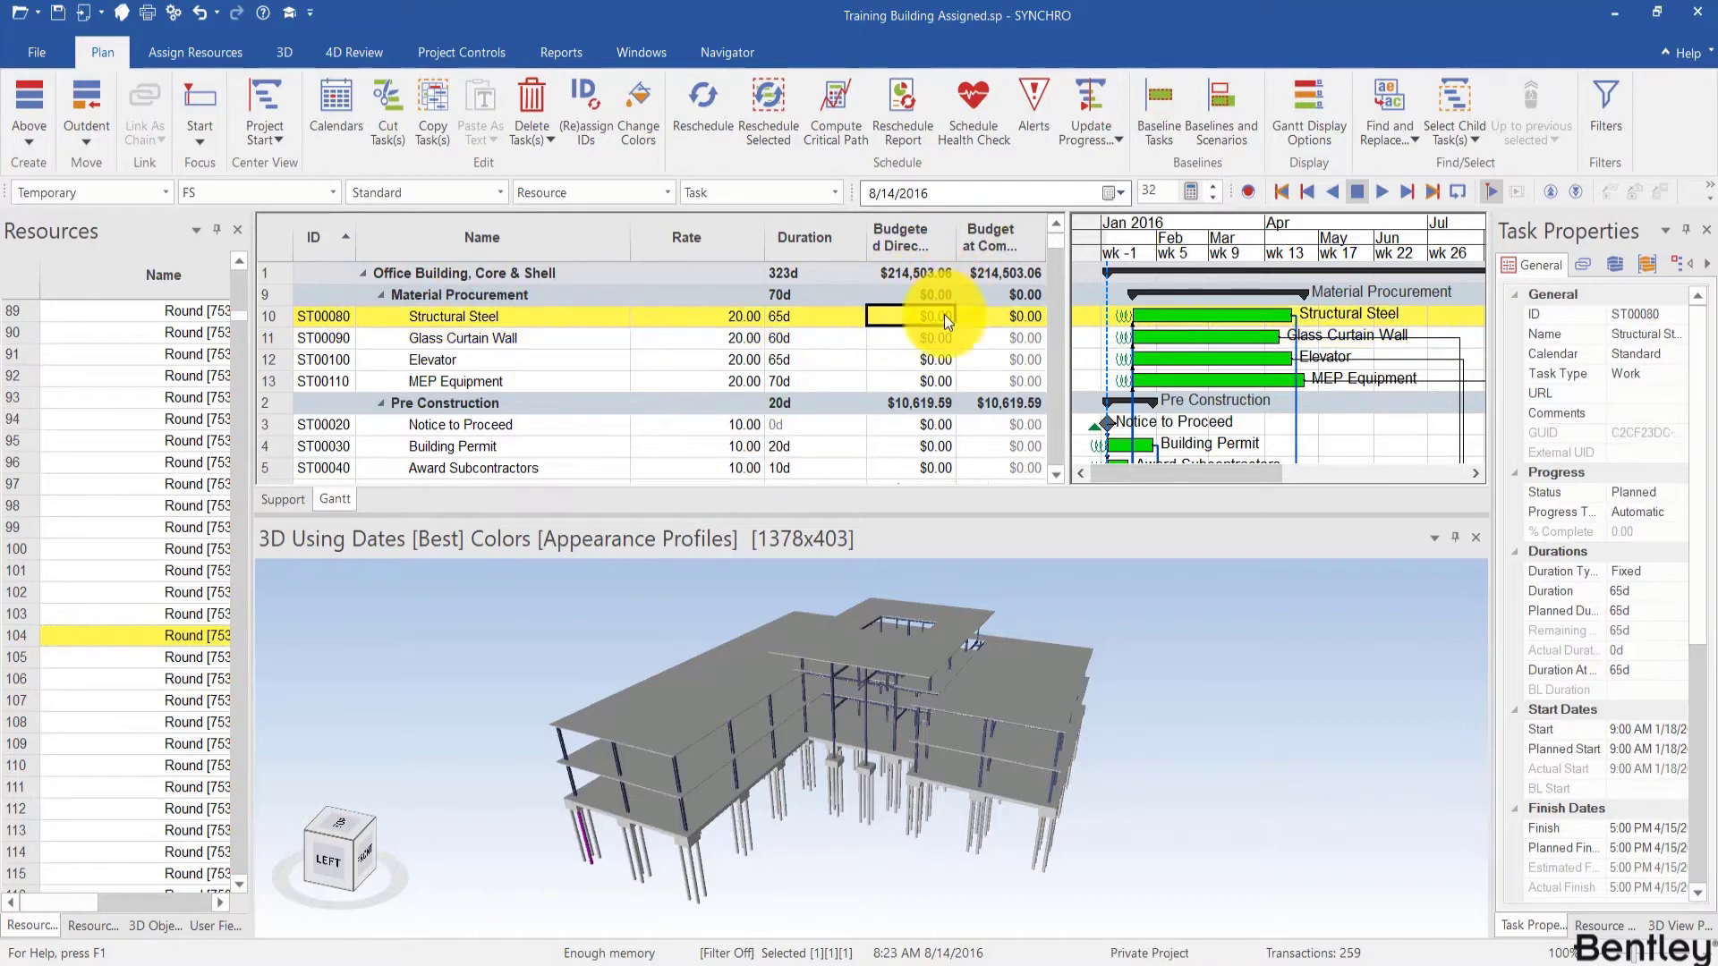
double_click(955, 237)
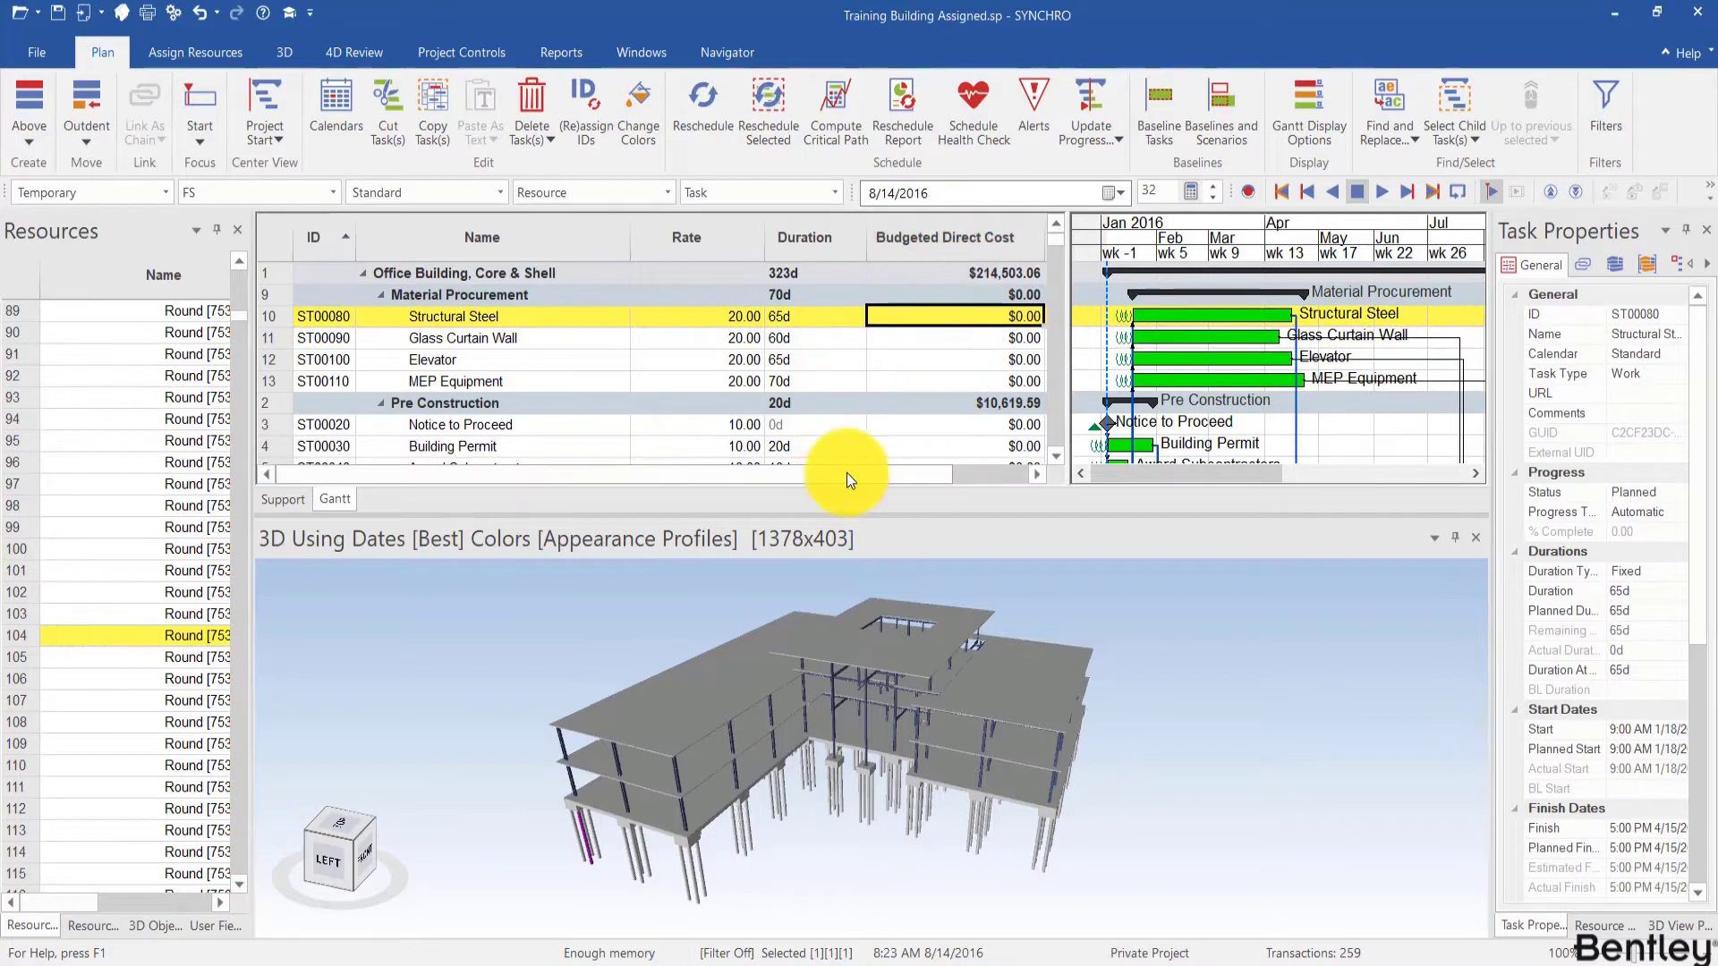
left_click_drag(846, 472, 1028, 471)
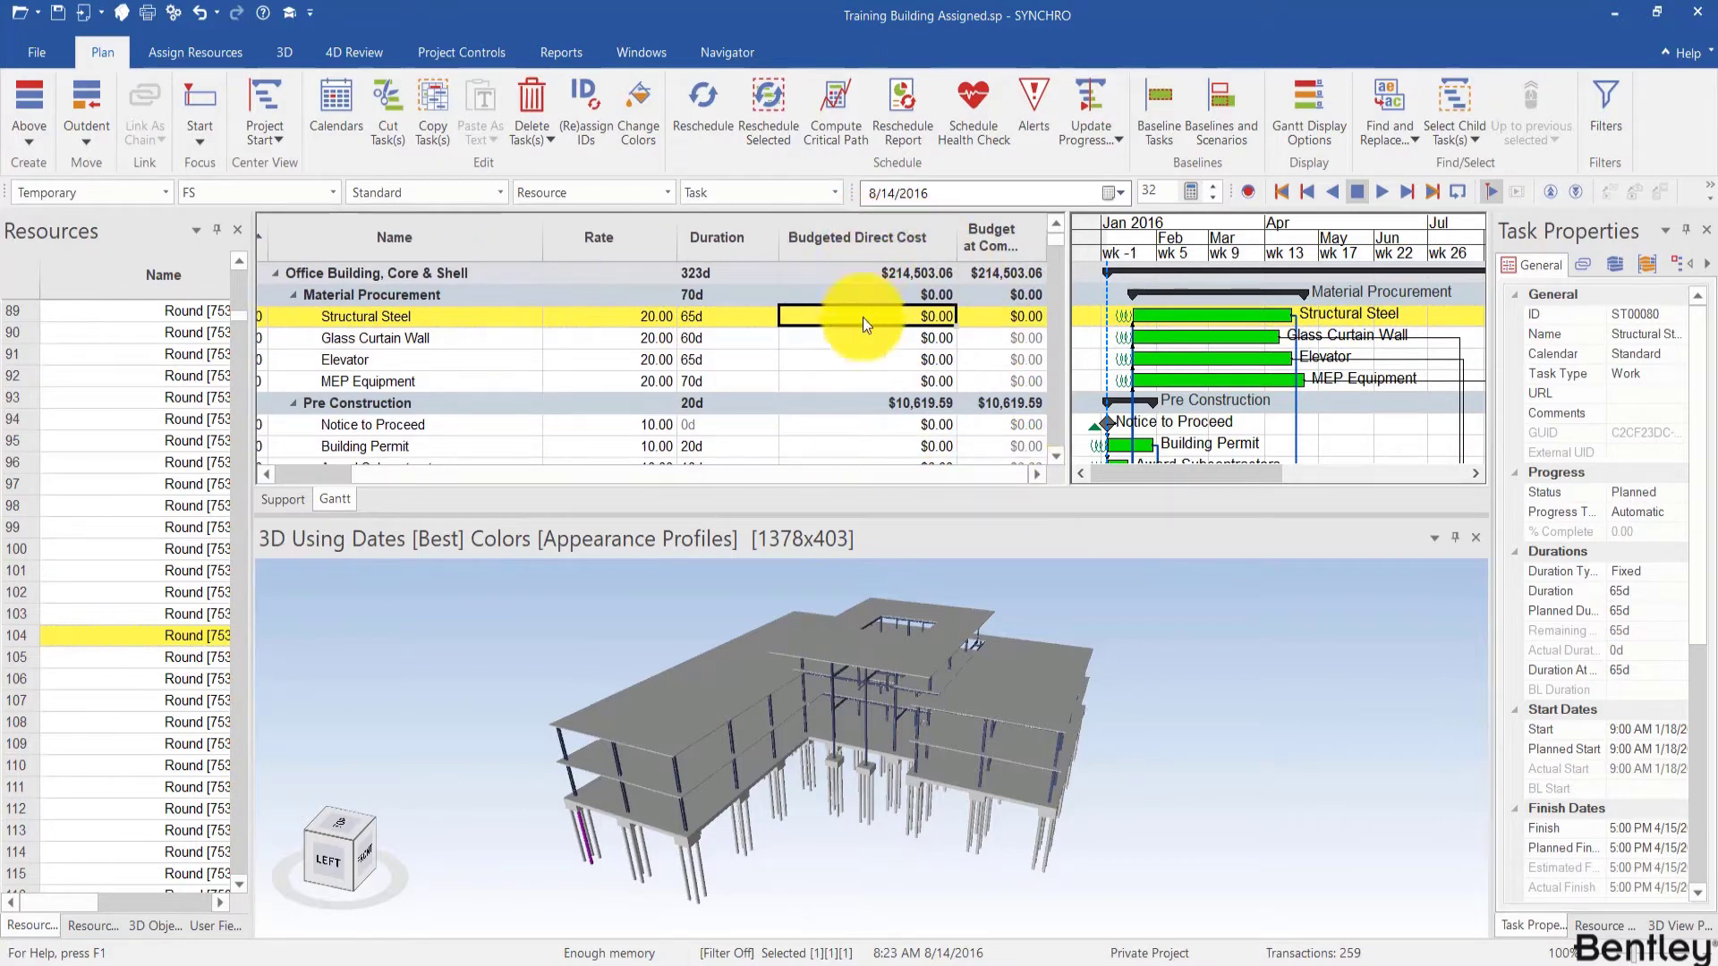
left_click(930, 297)
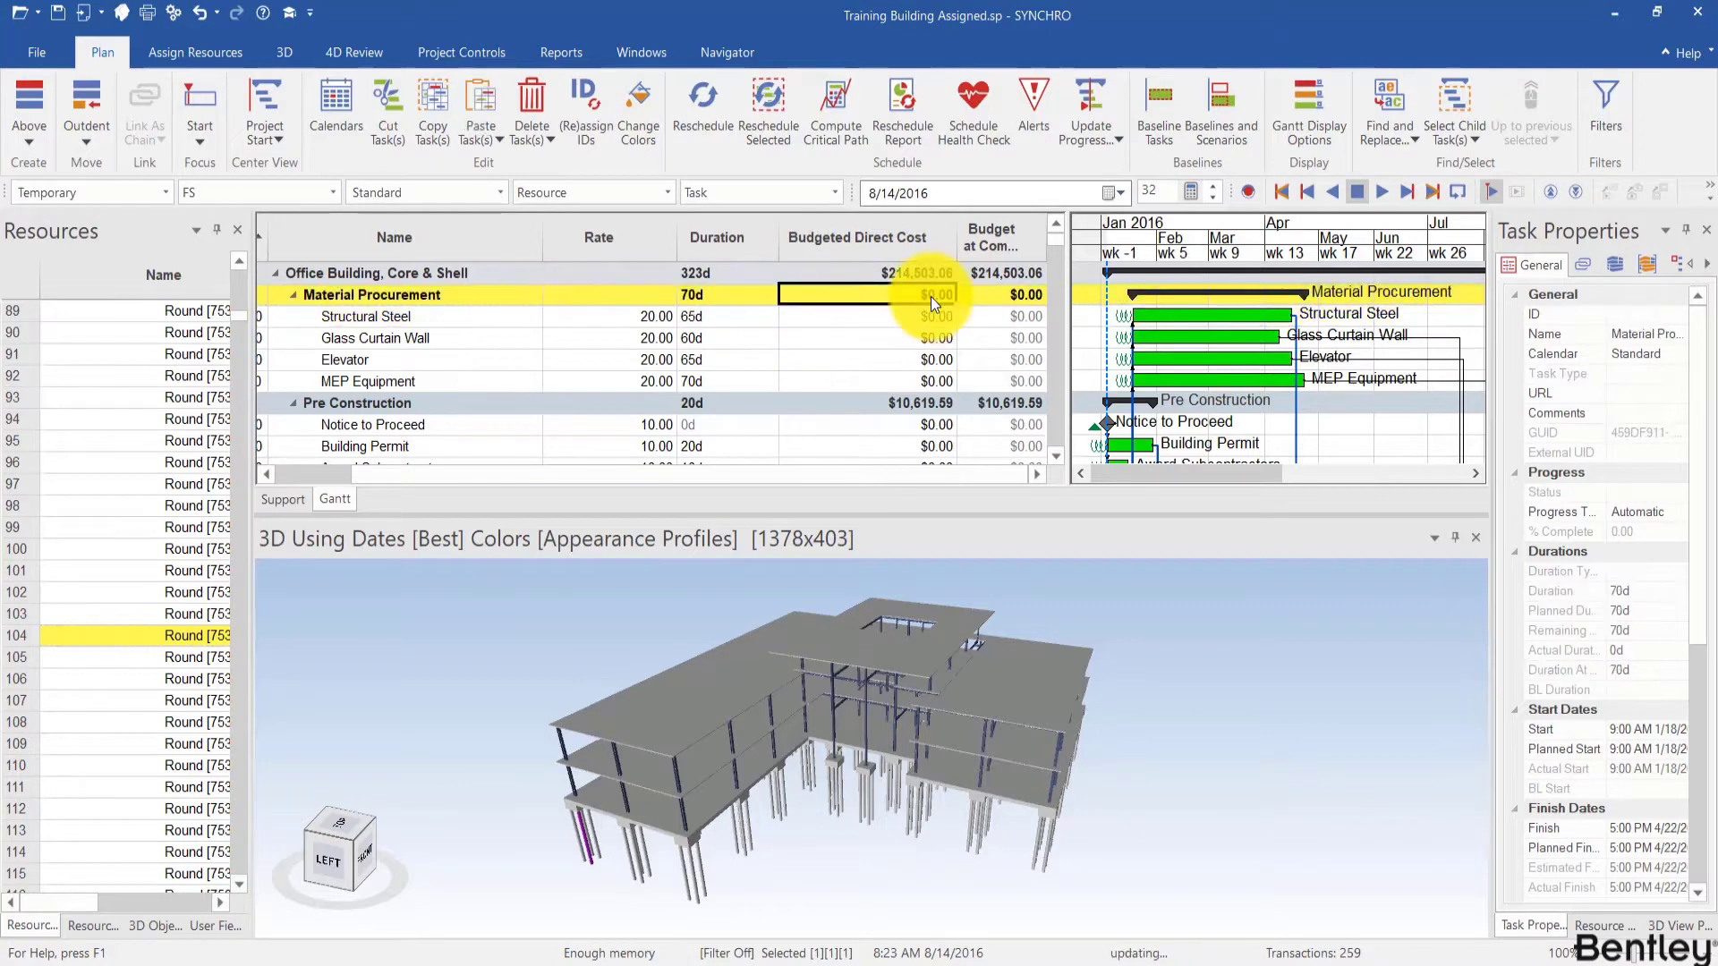
left_click(998, 291)
left_click(927, 296)
Replace Structural Steel's 0 budgeted direct cost with 200.
double_click(931, 320)
left_click_drag(882, 313, 751, 318)
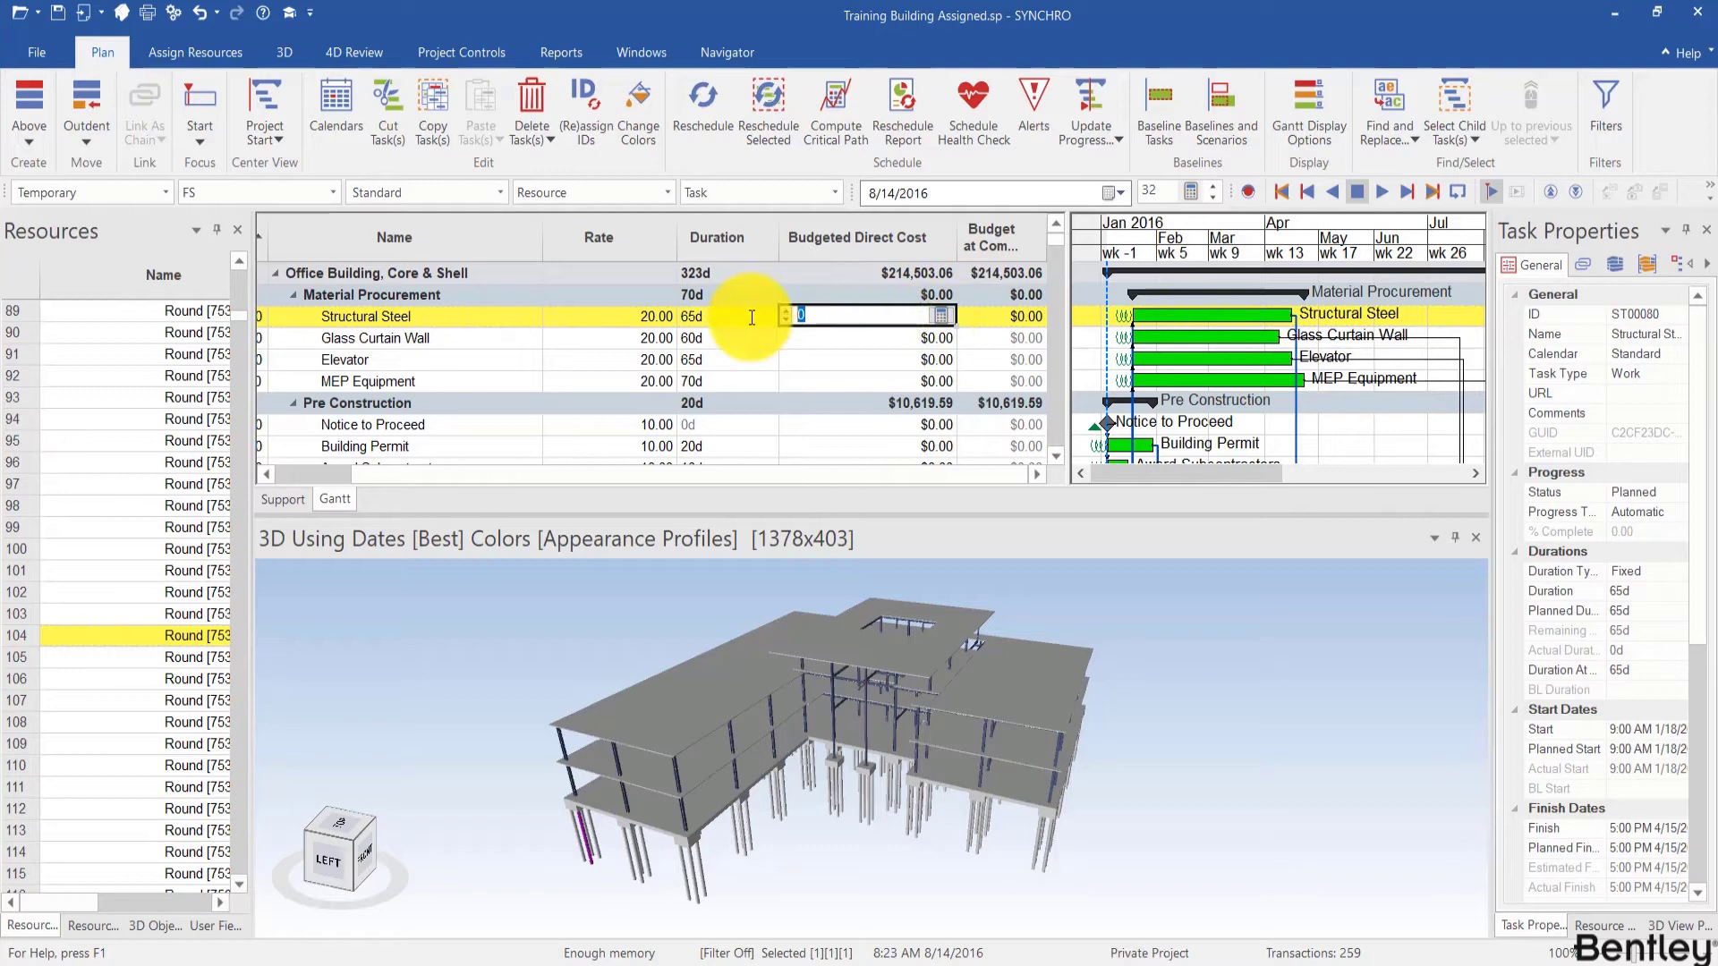
type("200")
key("Return")
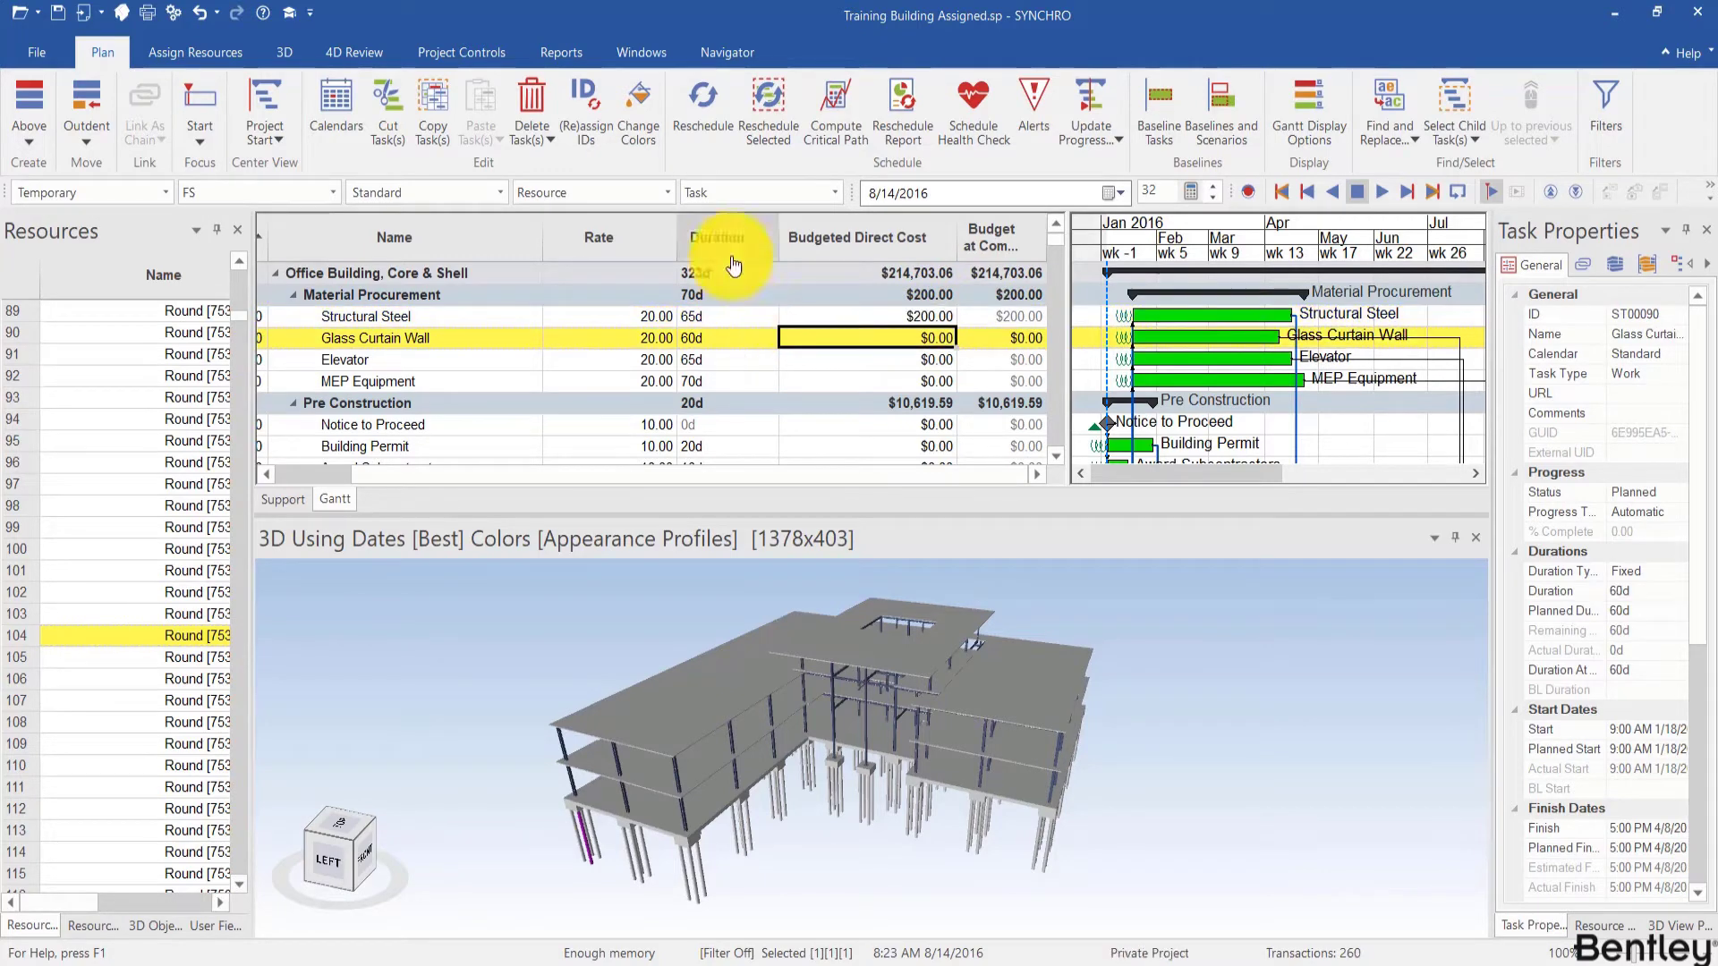
left_click(946, 316)
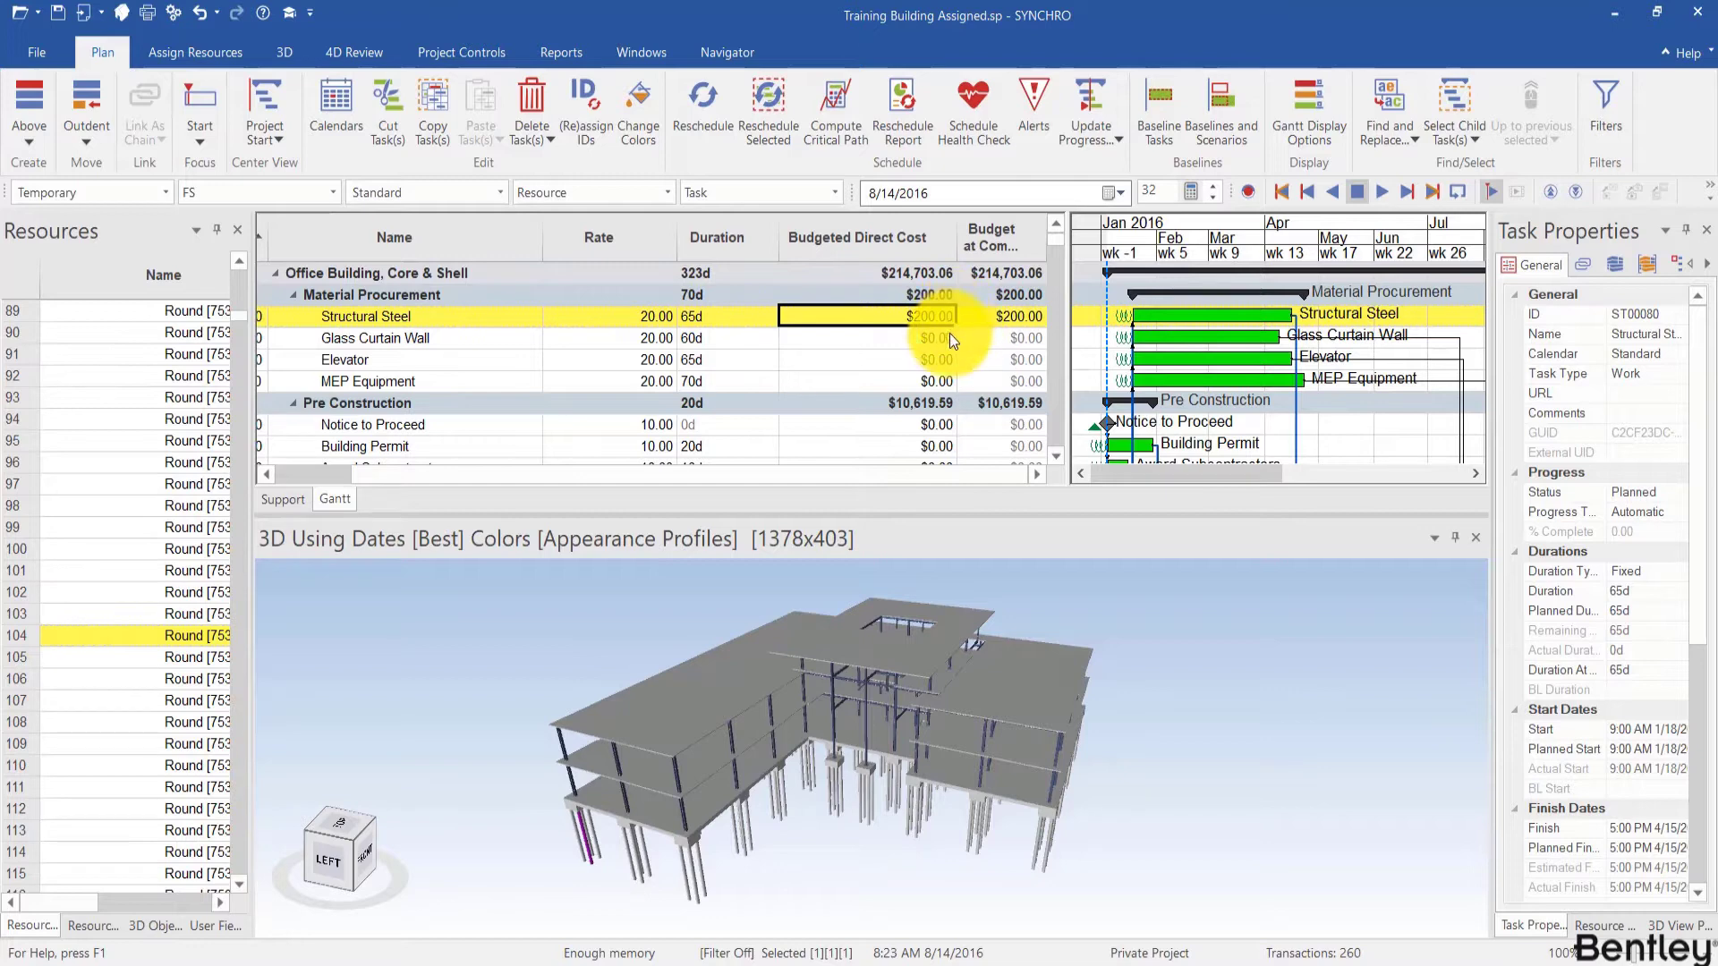
left_click(948, 337)
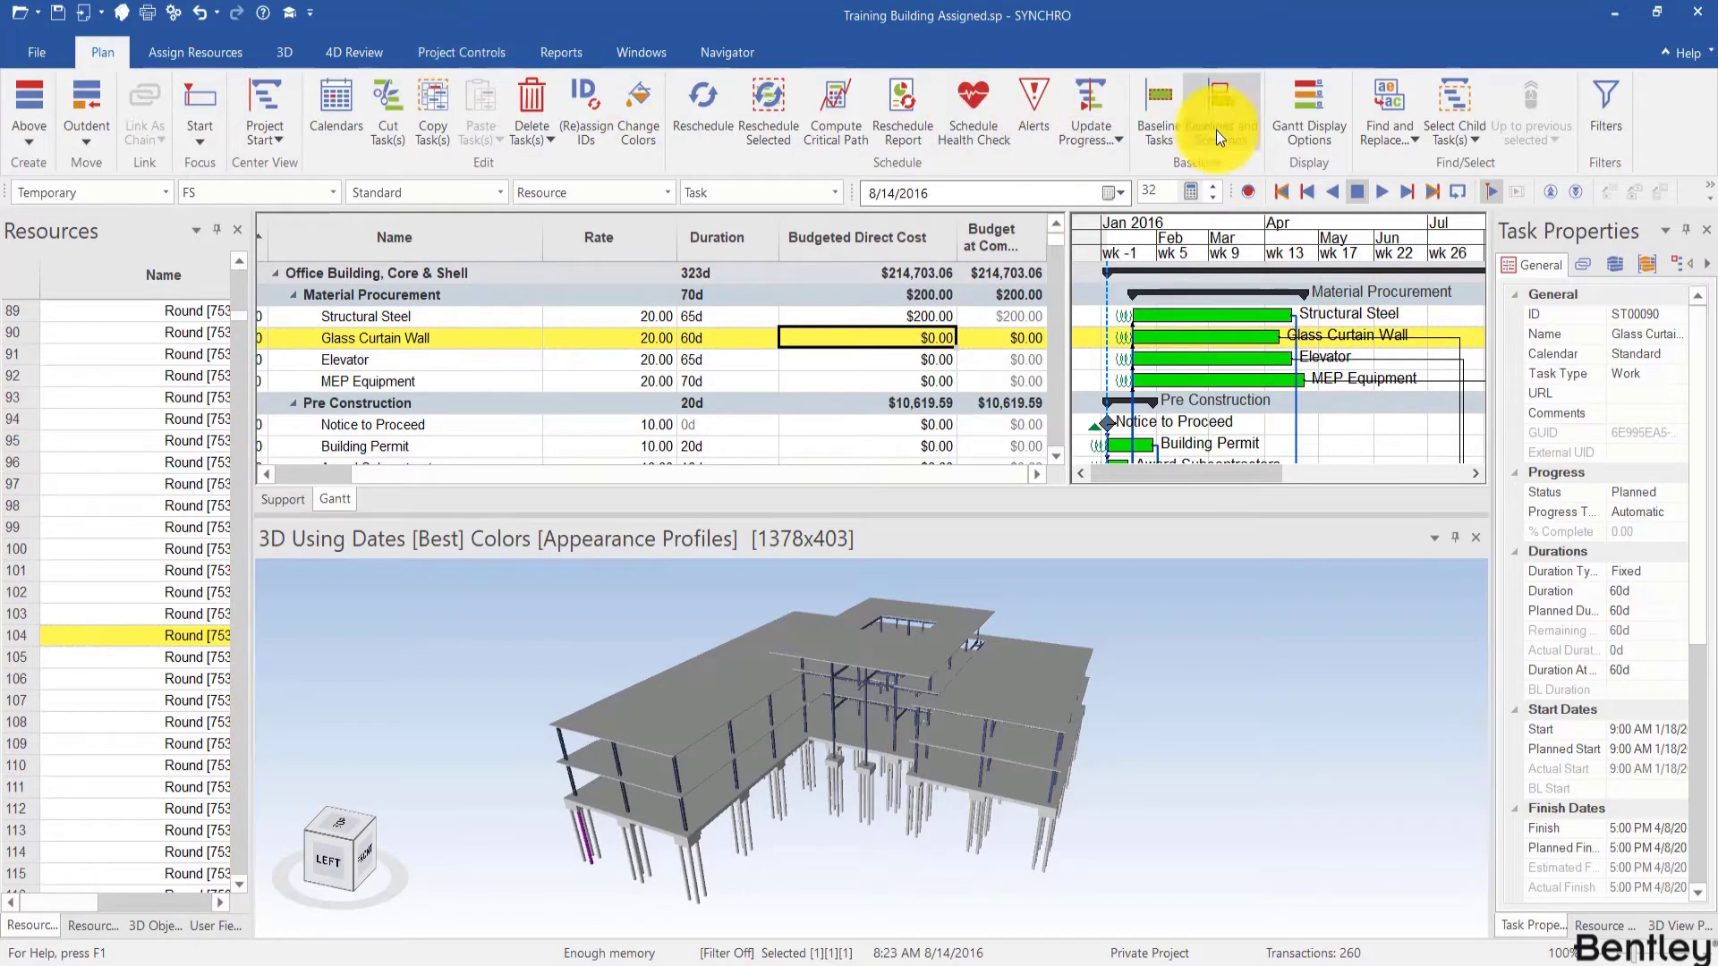
Turn off WBS grouping in the Gantt display options and select all tasks.
left_click(1328, 136)
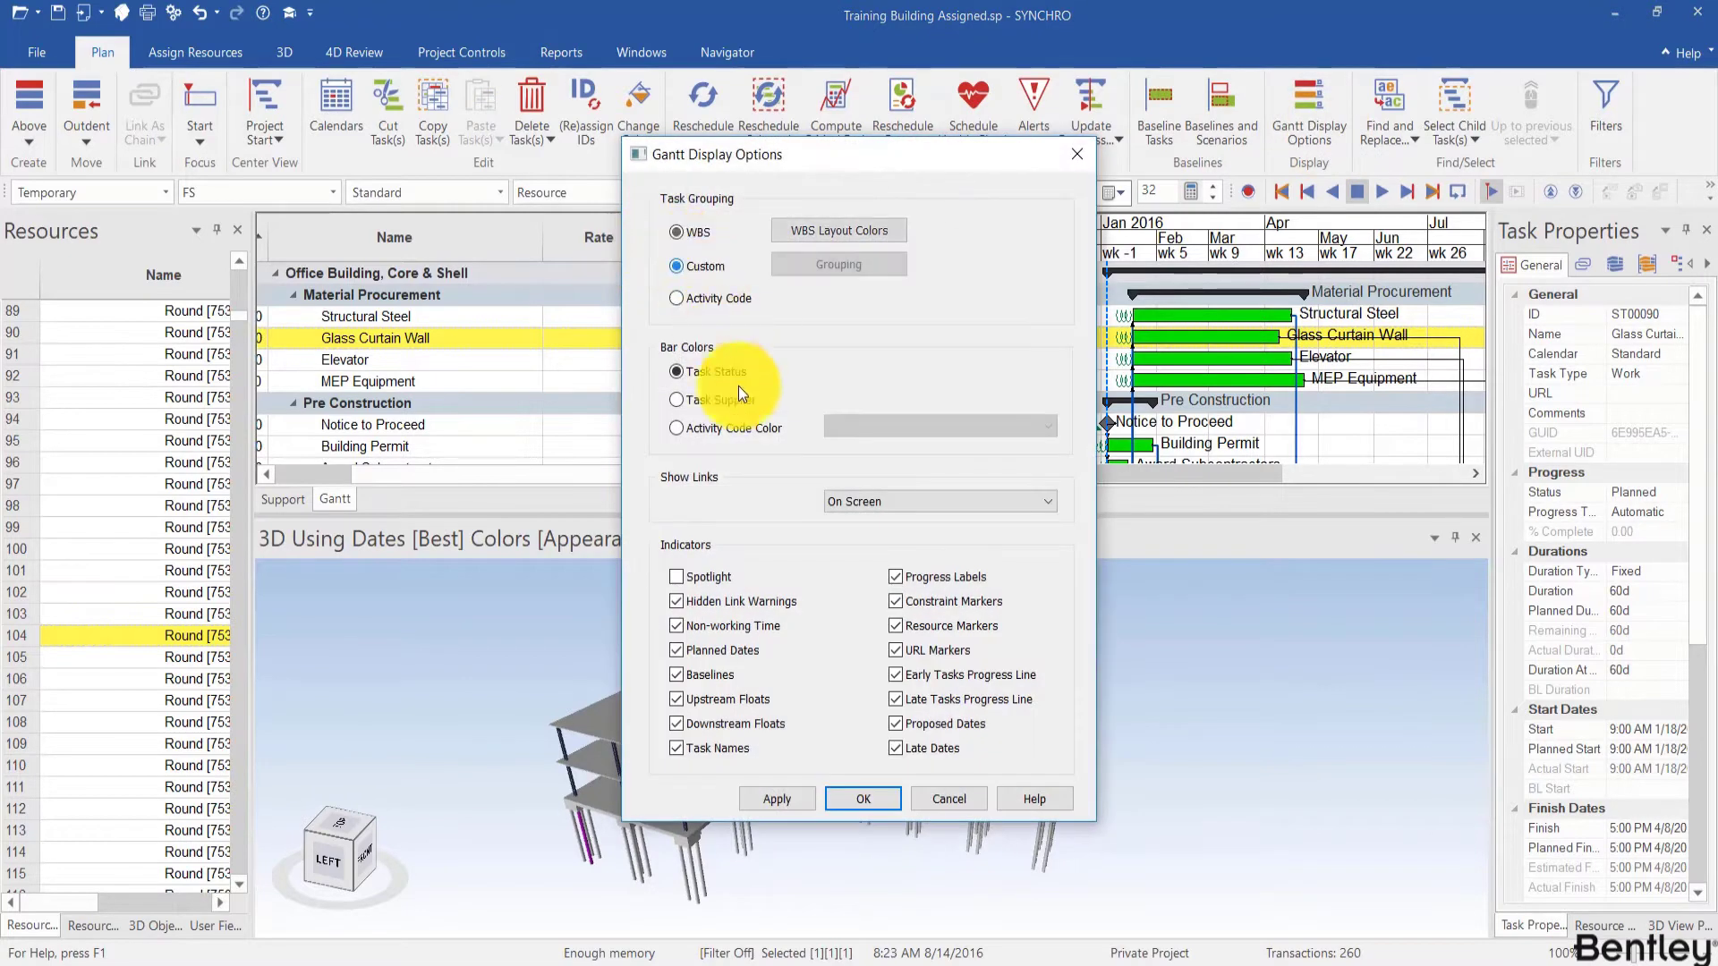
left_click(860, 798)
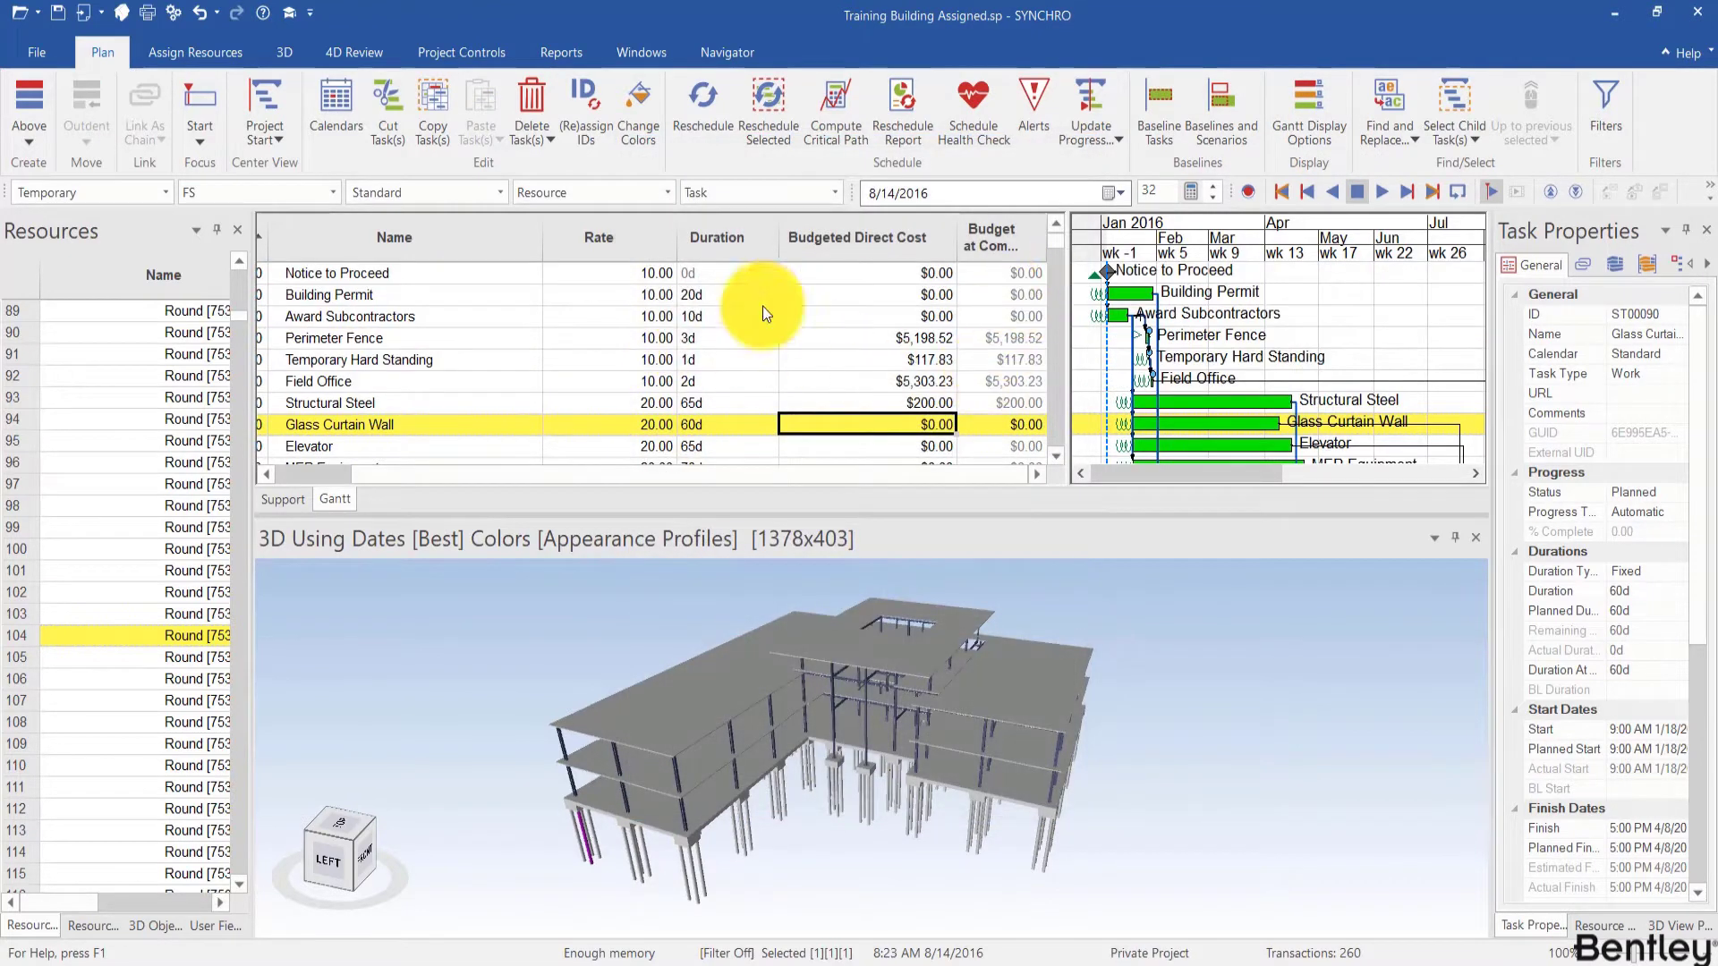
left_click(442, 352)
key("ctrl+a")
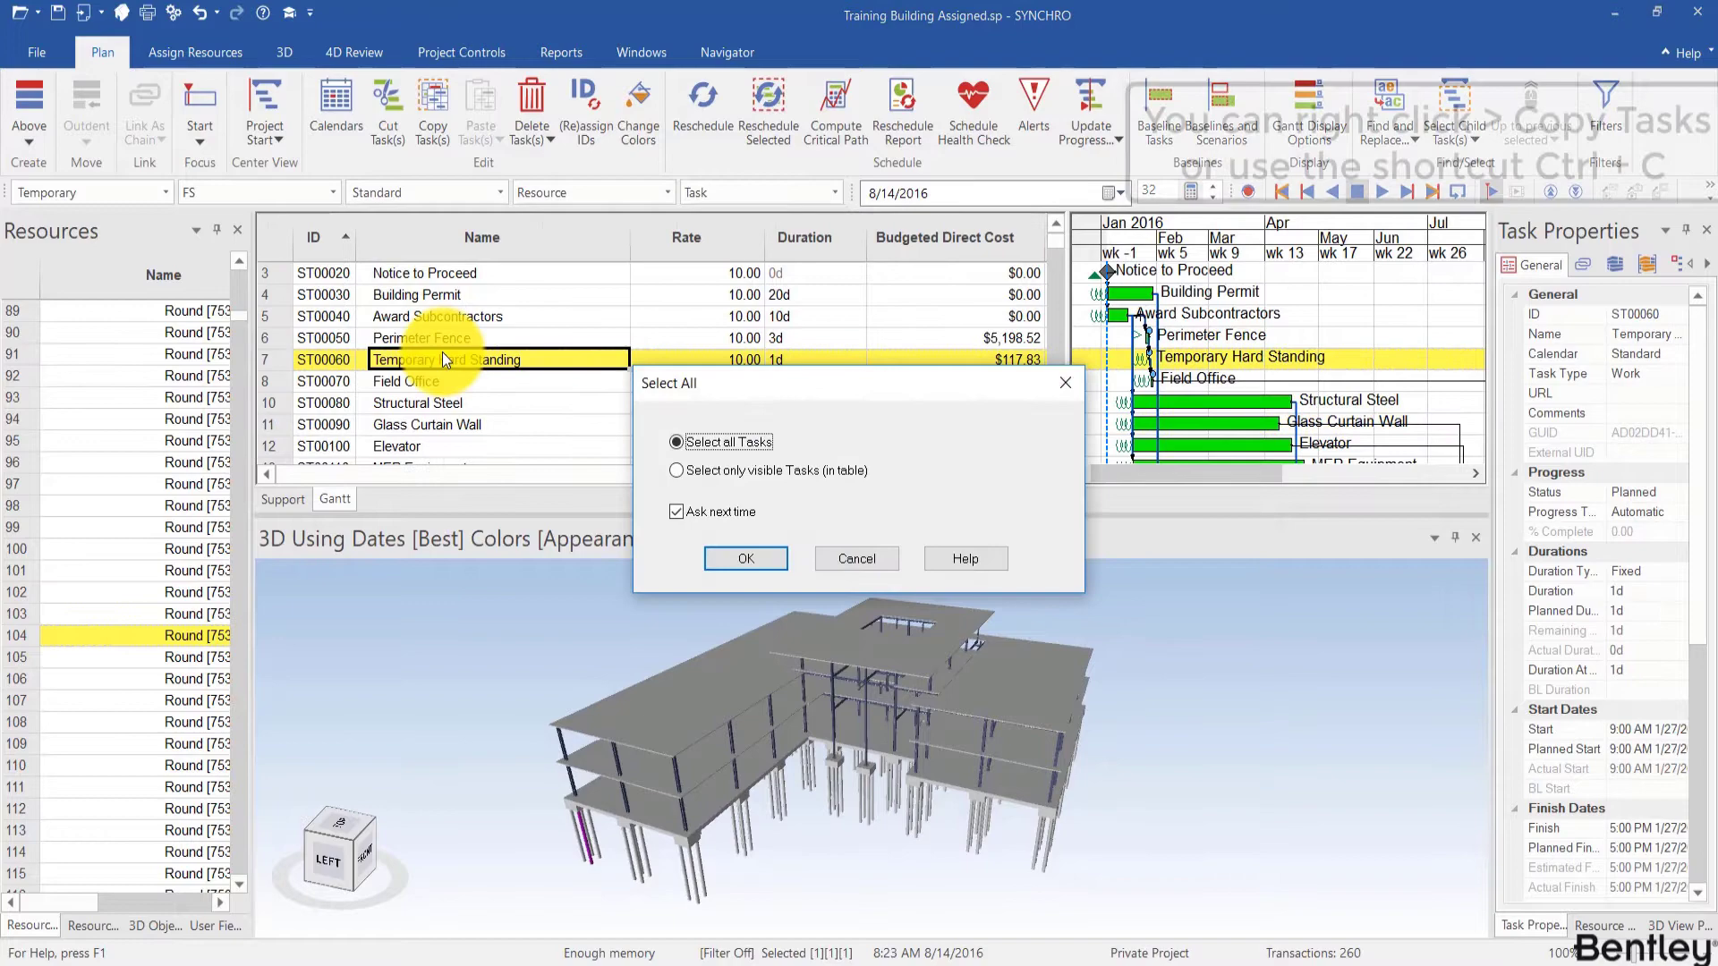
left_click(764, 559)
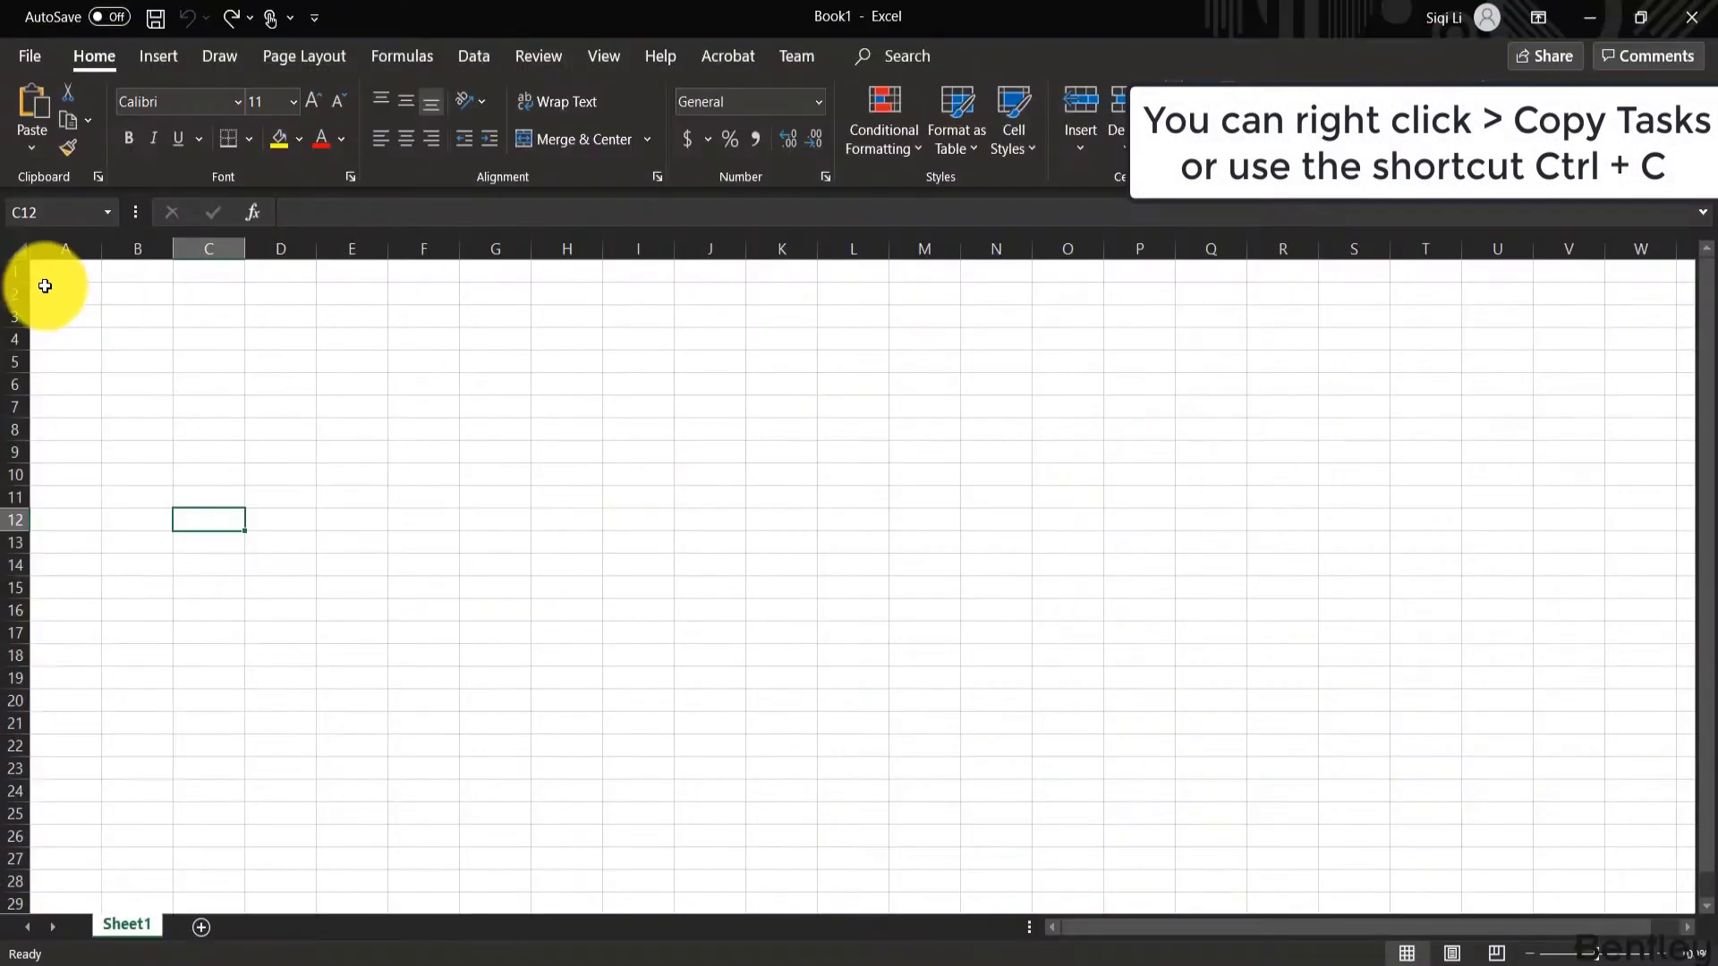
Paste the tasks into Excel at A1 and autofit ID column A and name column B.
left_click(47, 280)
key("ctrl+v")
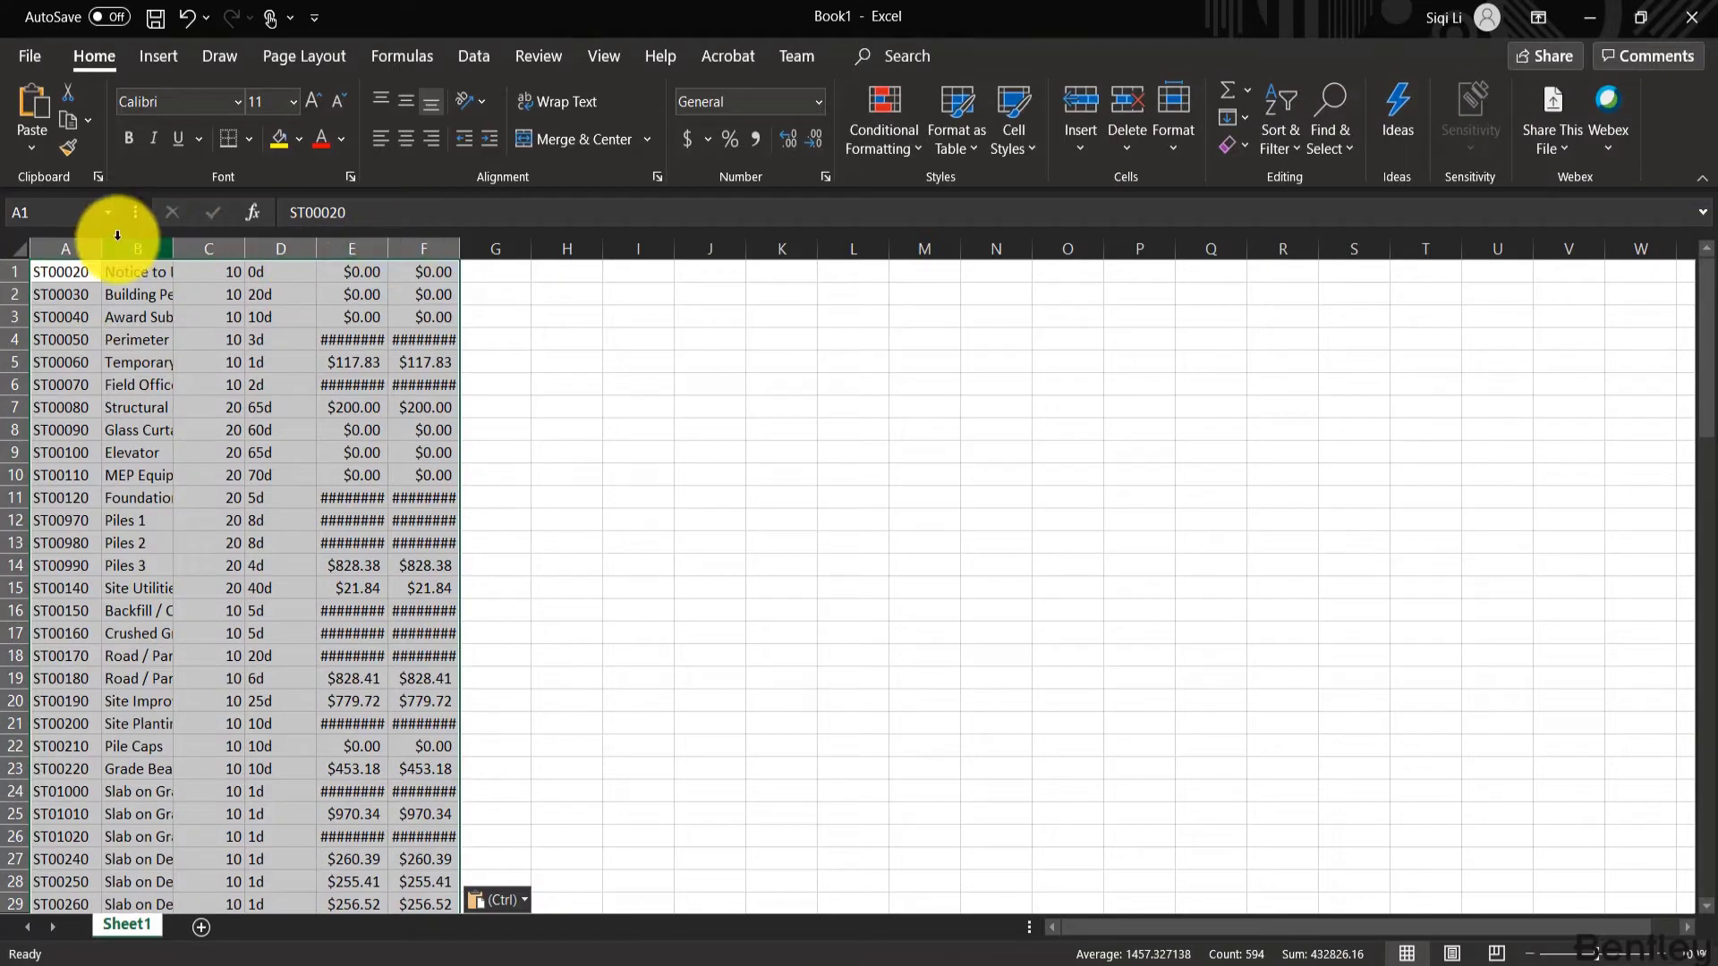
left_click_drag(106, 237, 106, 237)
double_click(106, 237)
double_click(166, 243)
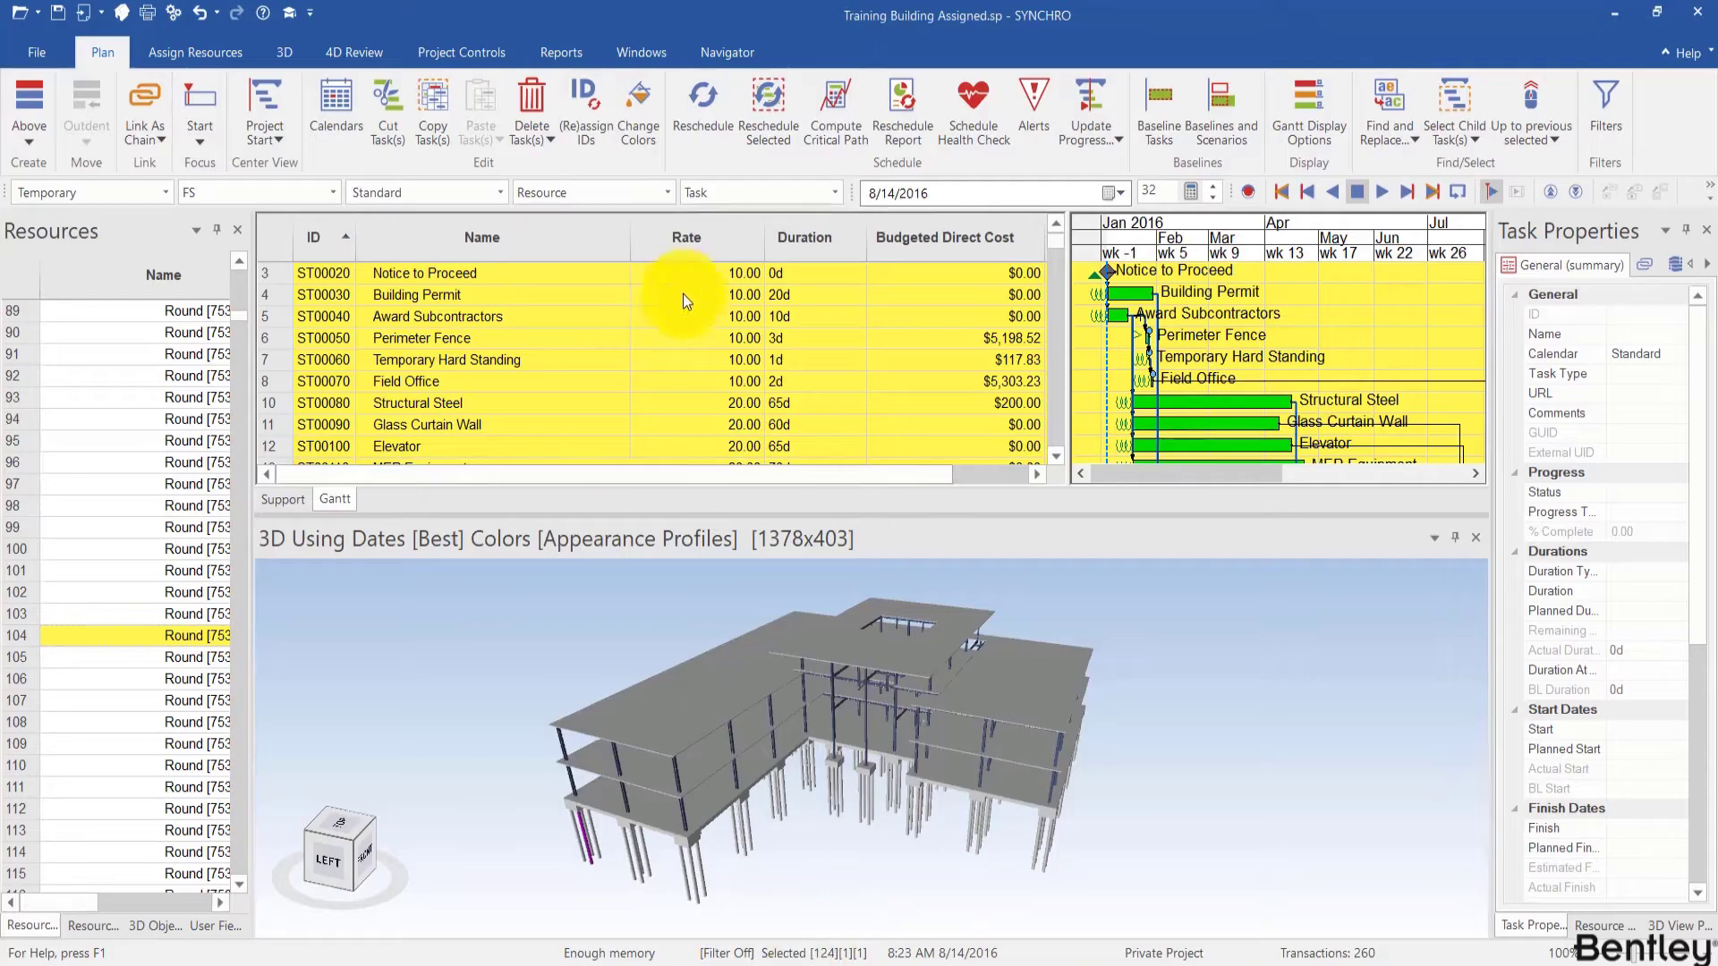
Delete the Budgeted Direct Cost sort rule so tasks return to ID order.
left_click(1019, 240)
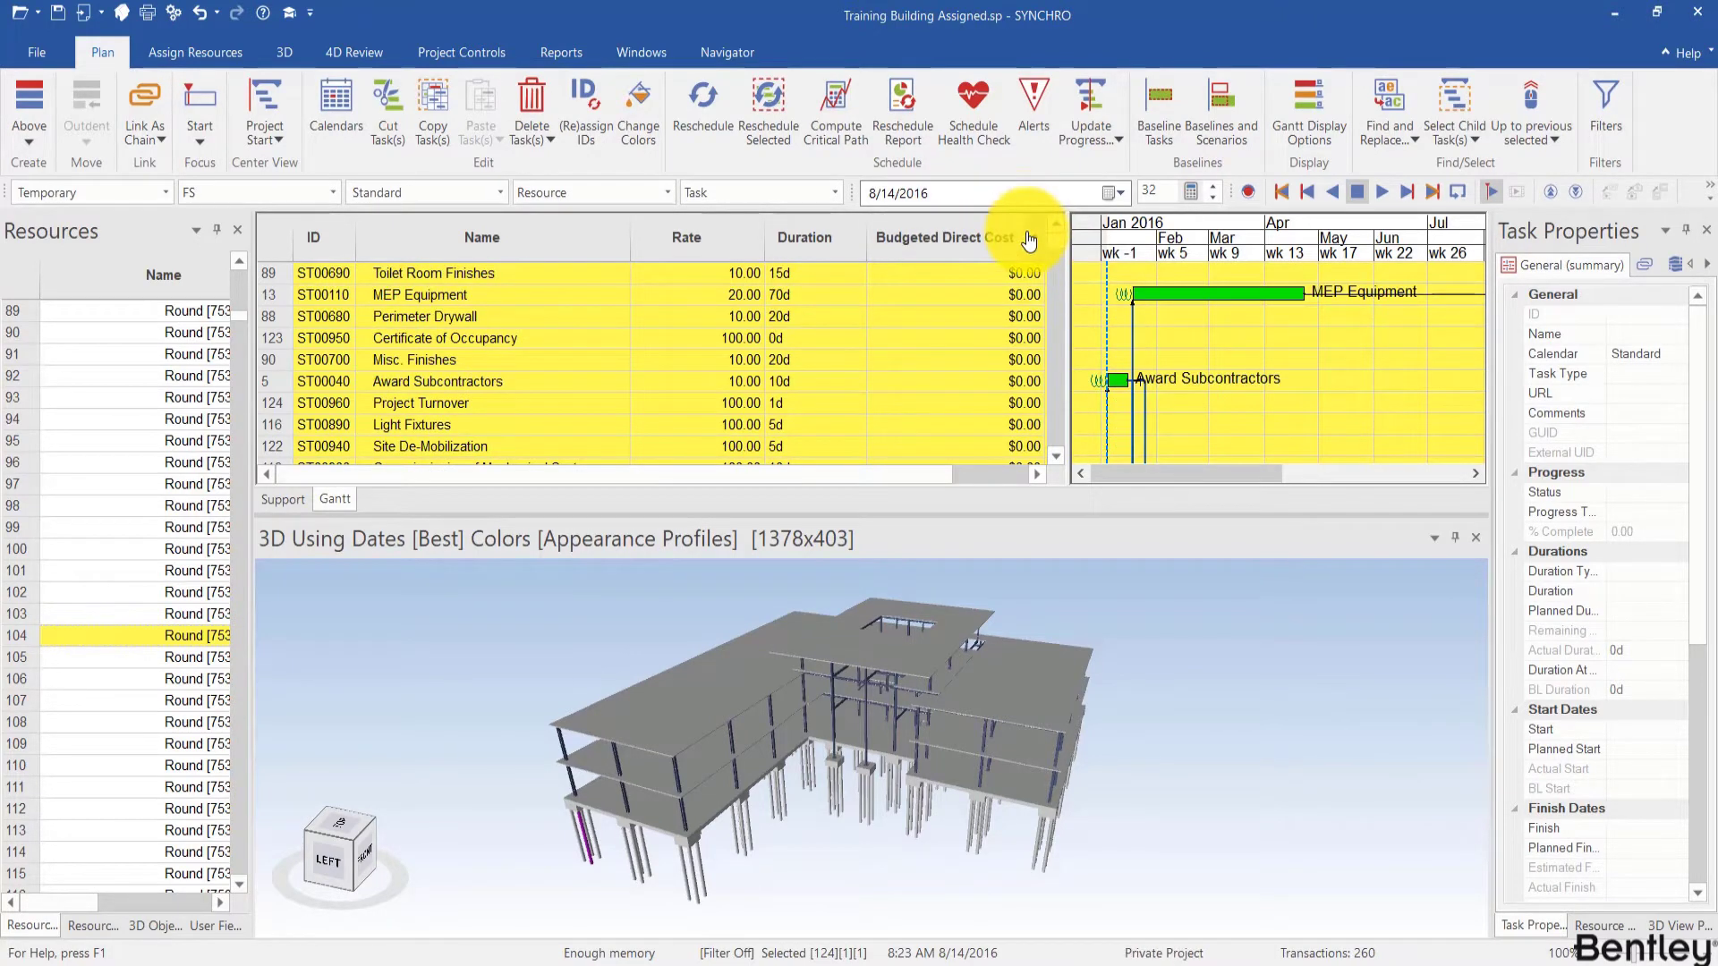
right_click(1029, 237)
left_click(1123, 362)
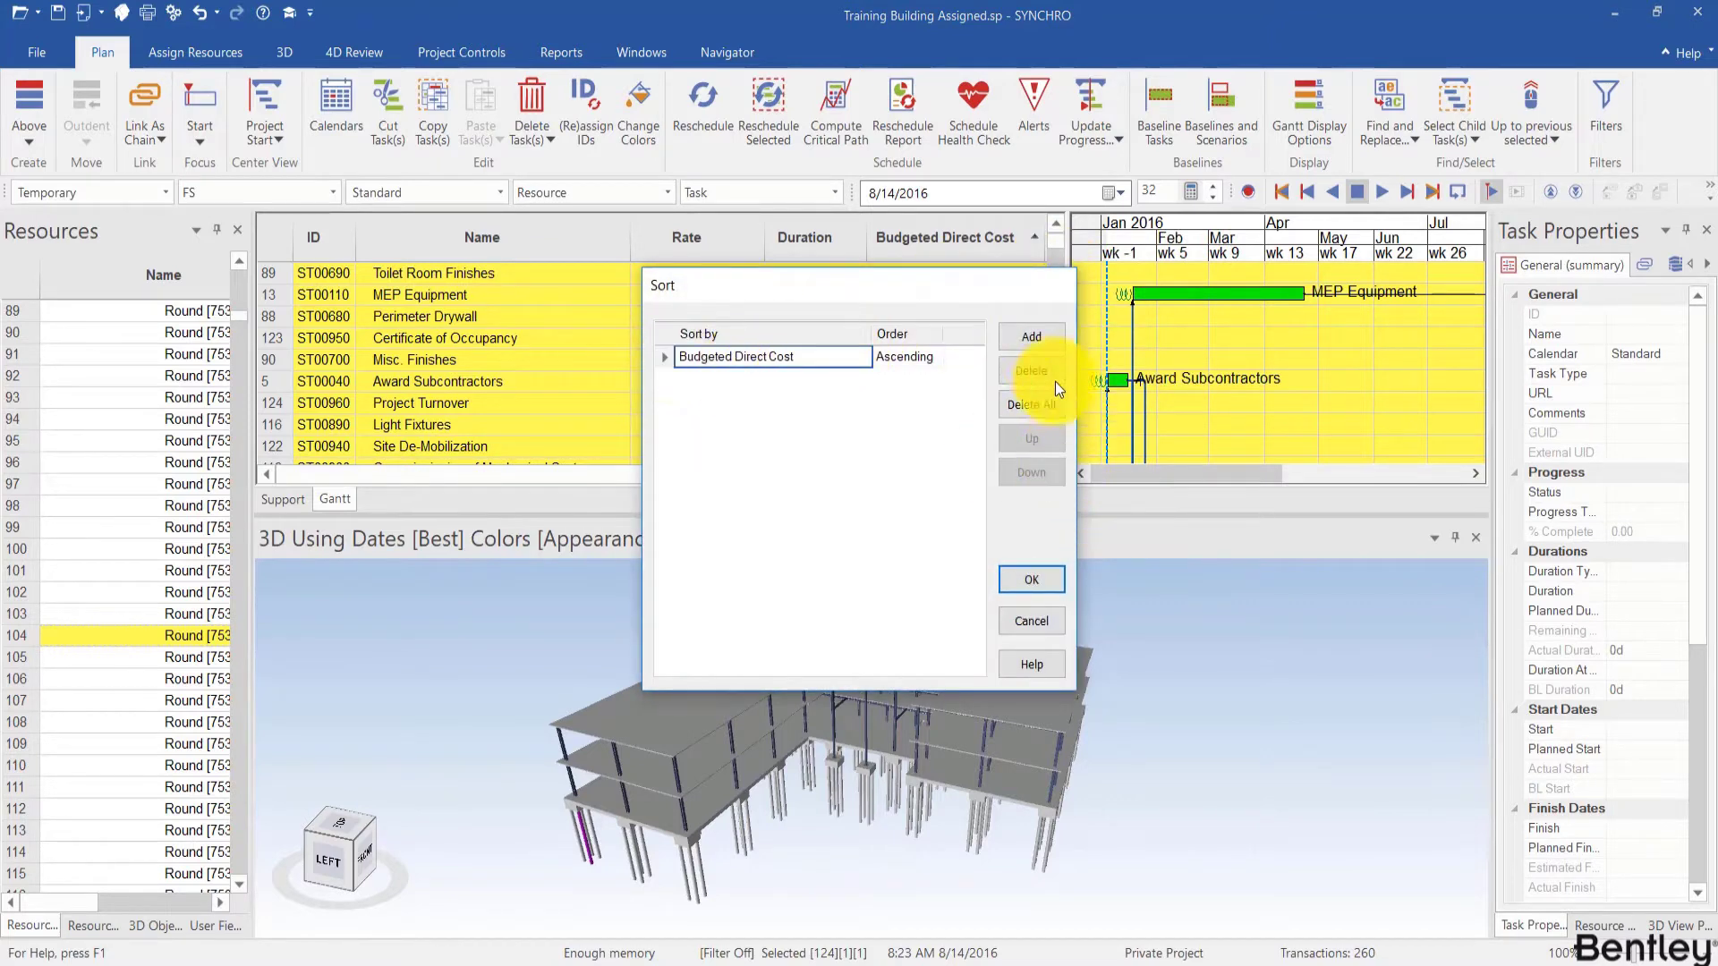
left_click(1042, 376)
left_click(1038, 578)
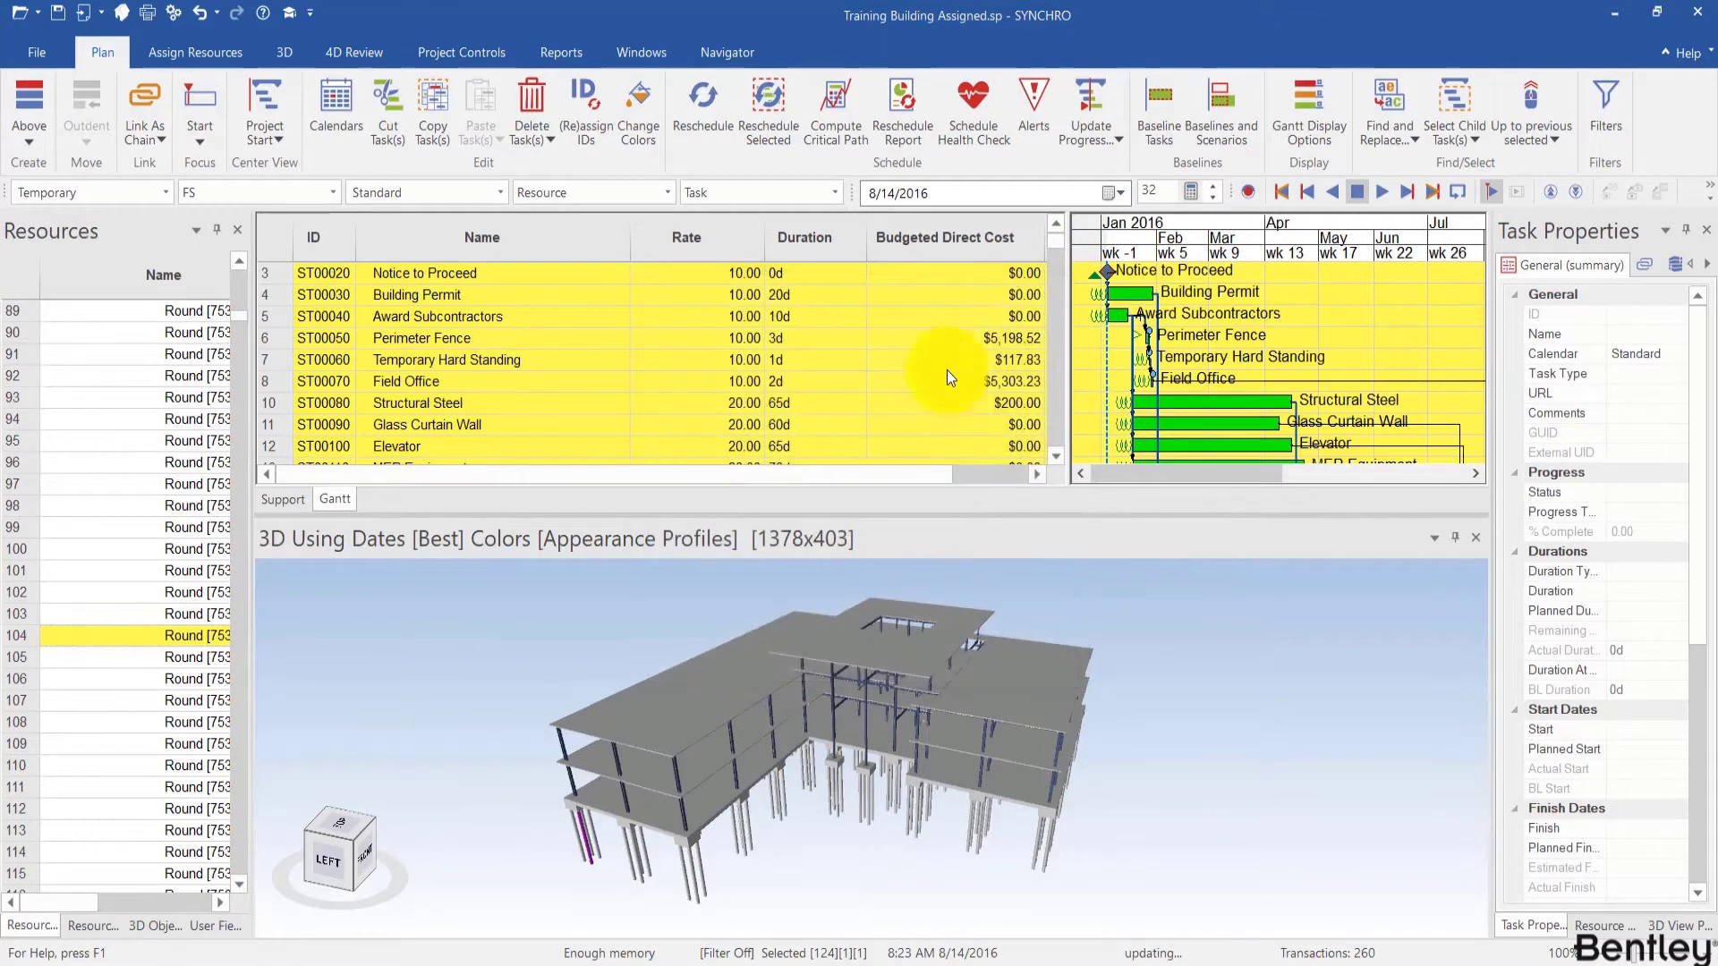
left_click_drag(789, 476, 868, 476)
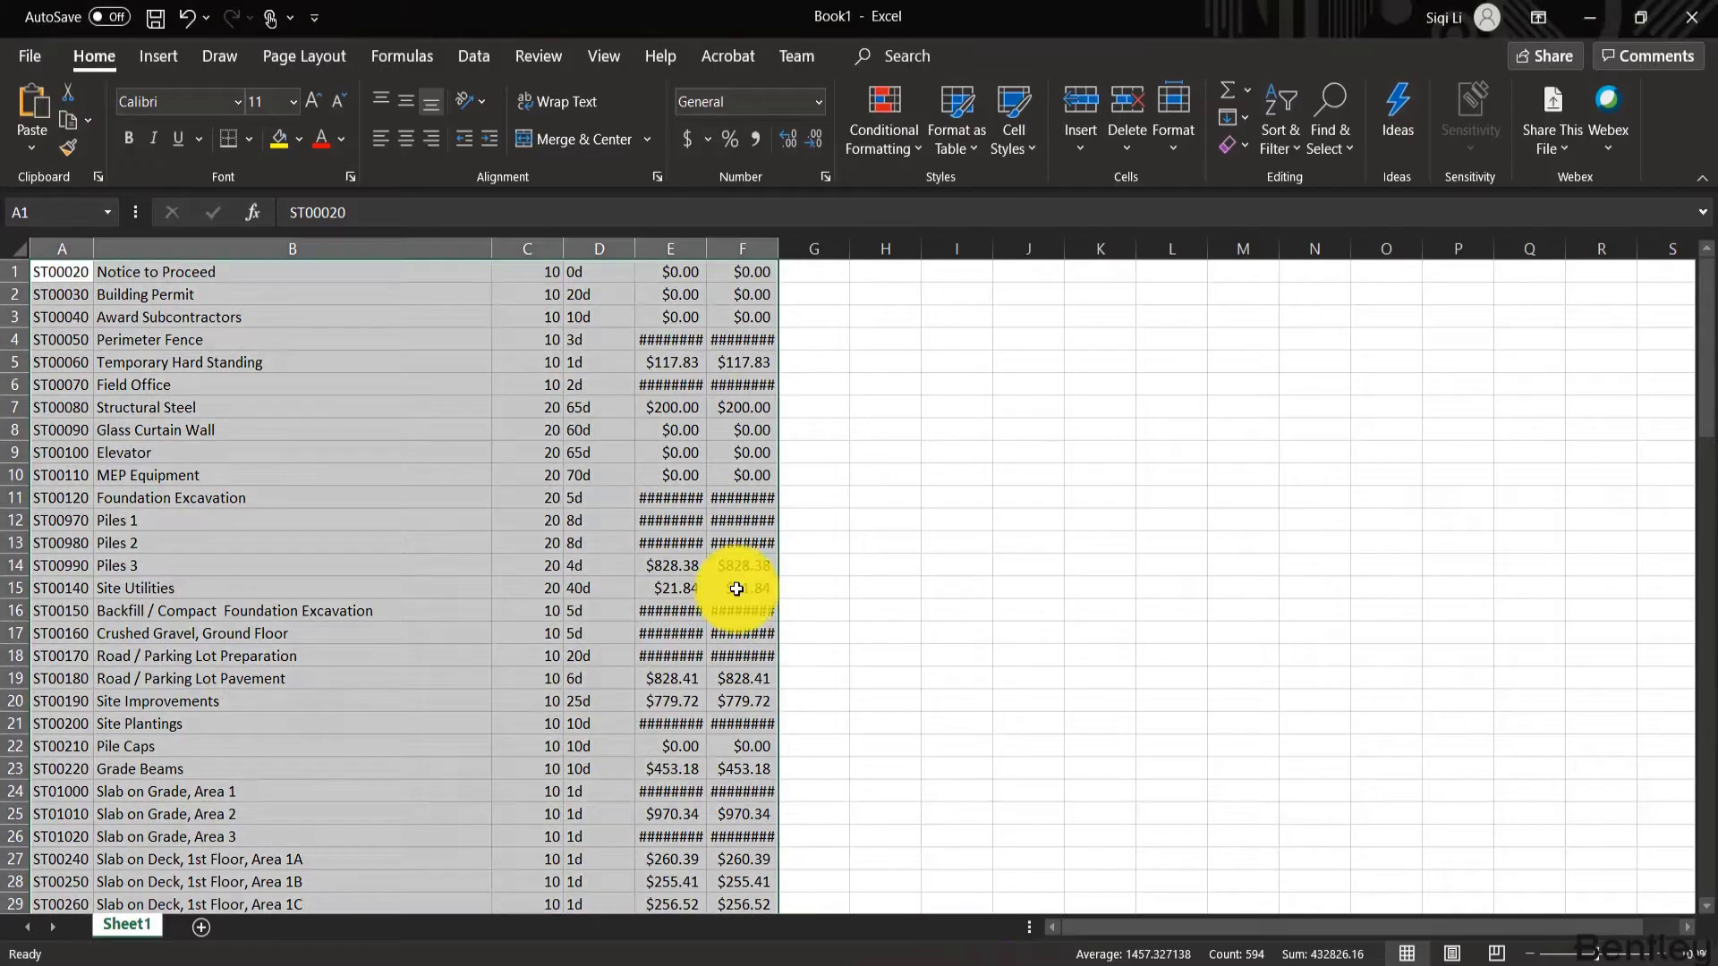
Autofit column E and fill $777.00 into cells E1 through E3.
left_click(667, 361)
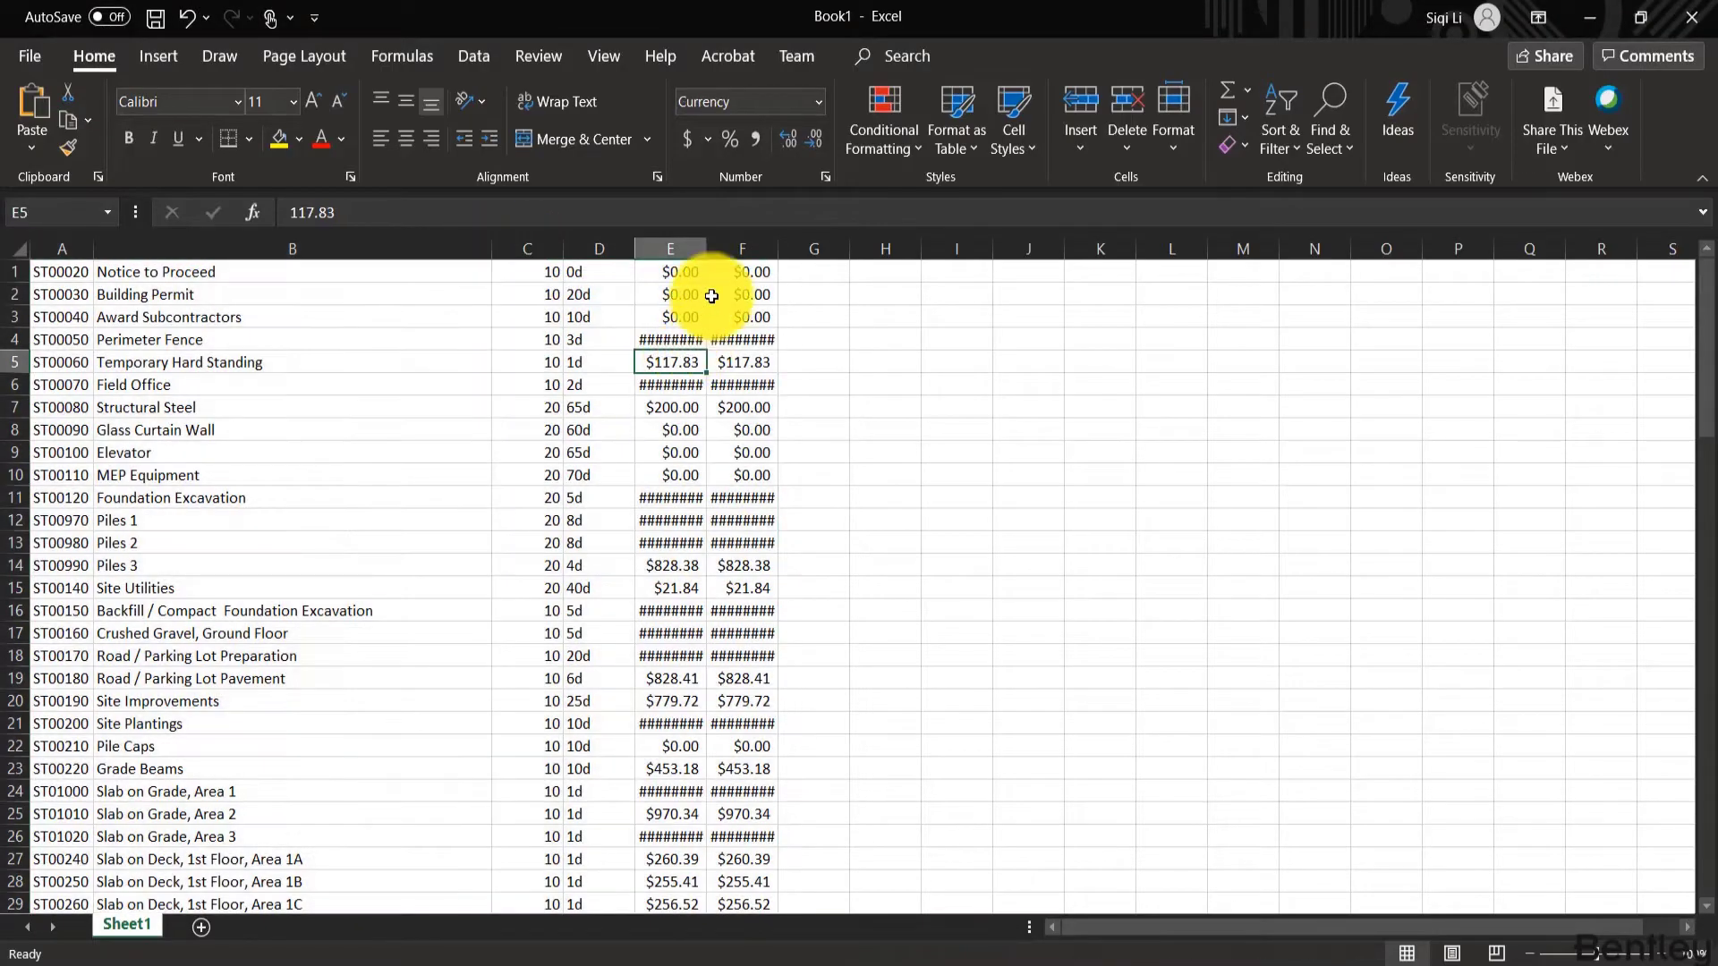
double_click(707, 251)
left_click(683, 273)
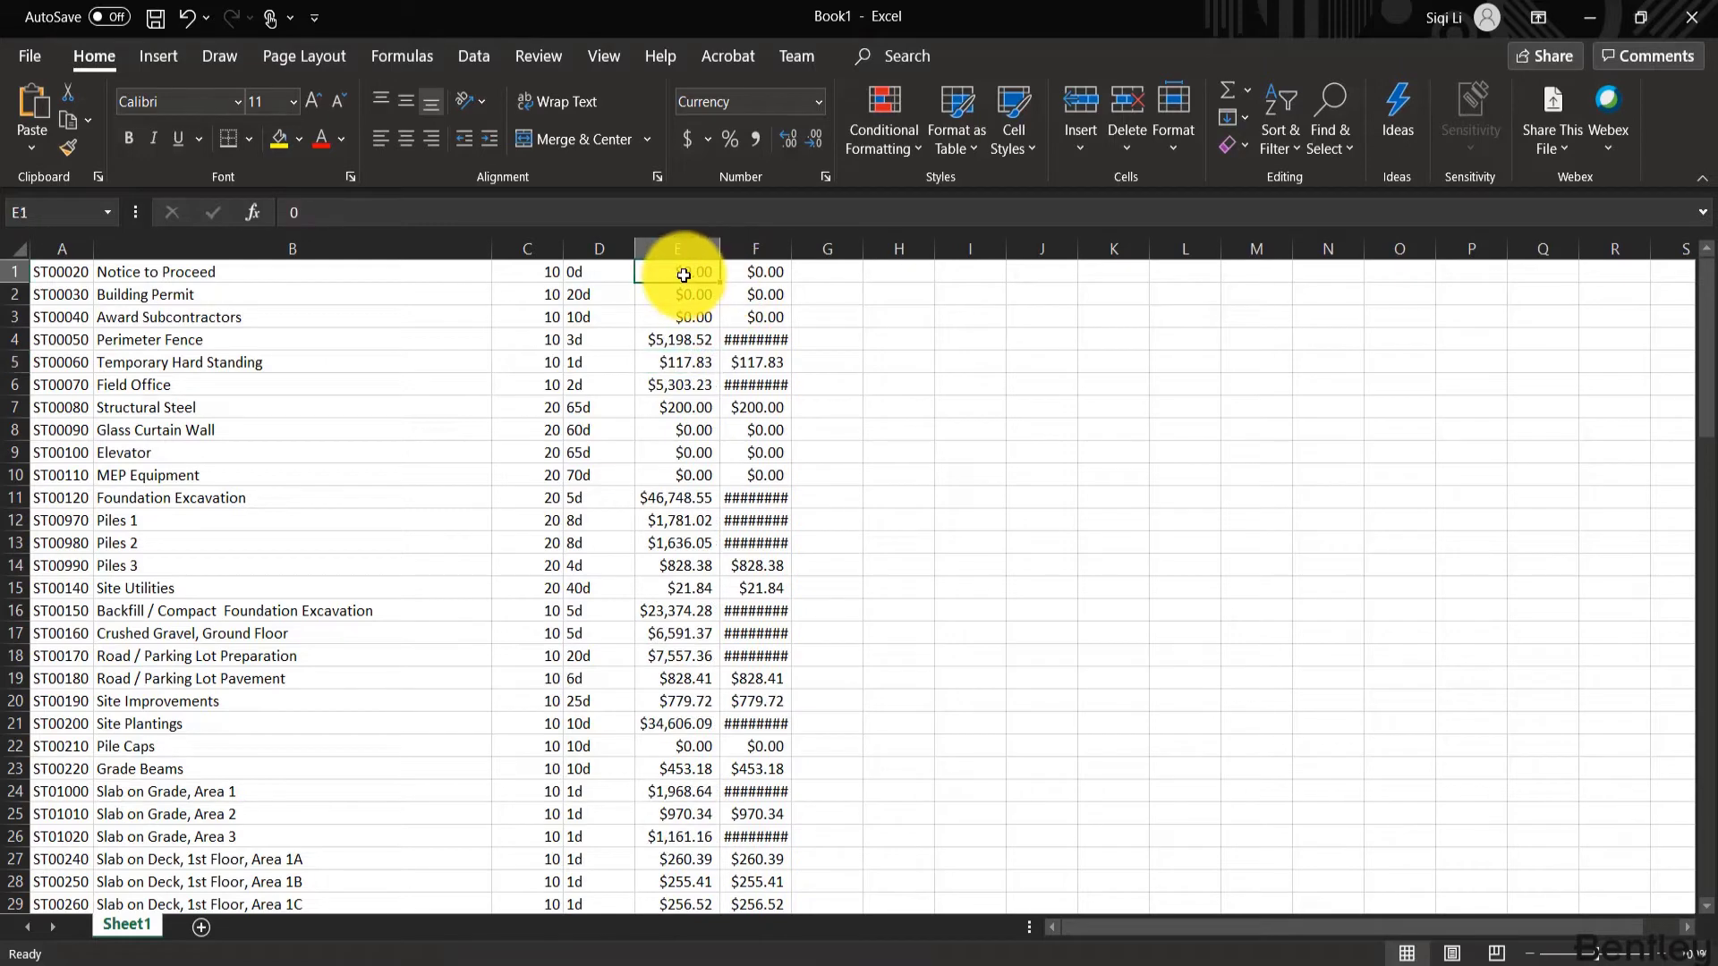
type("777")
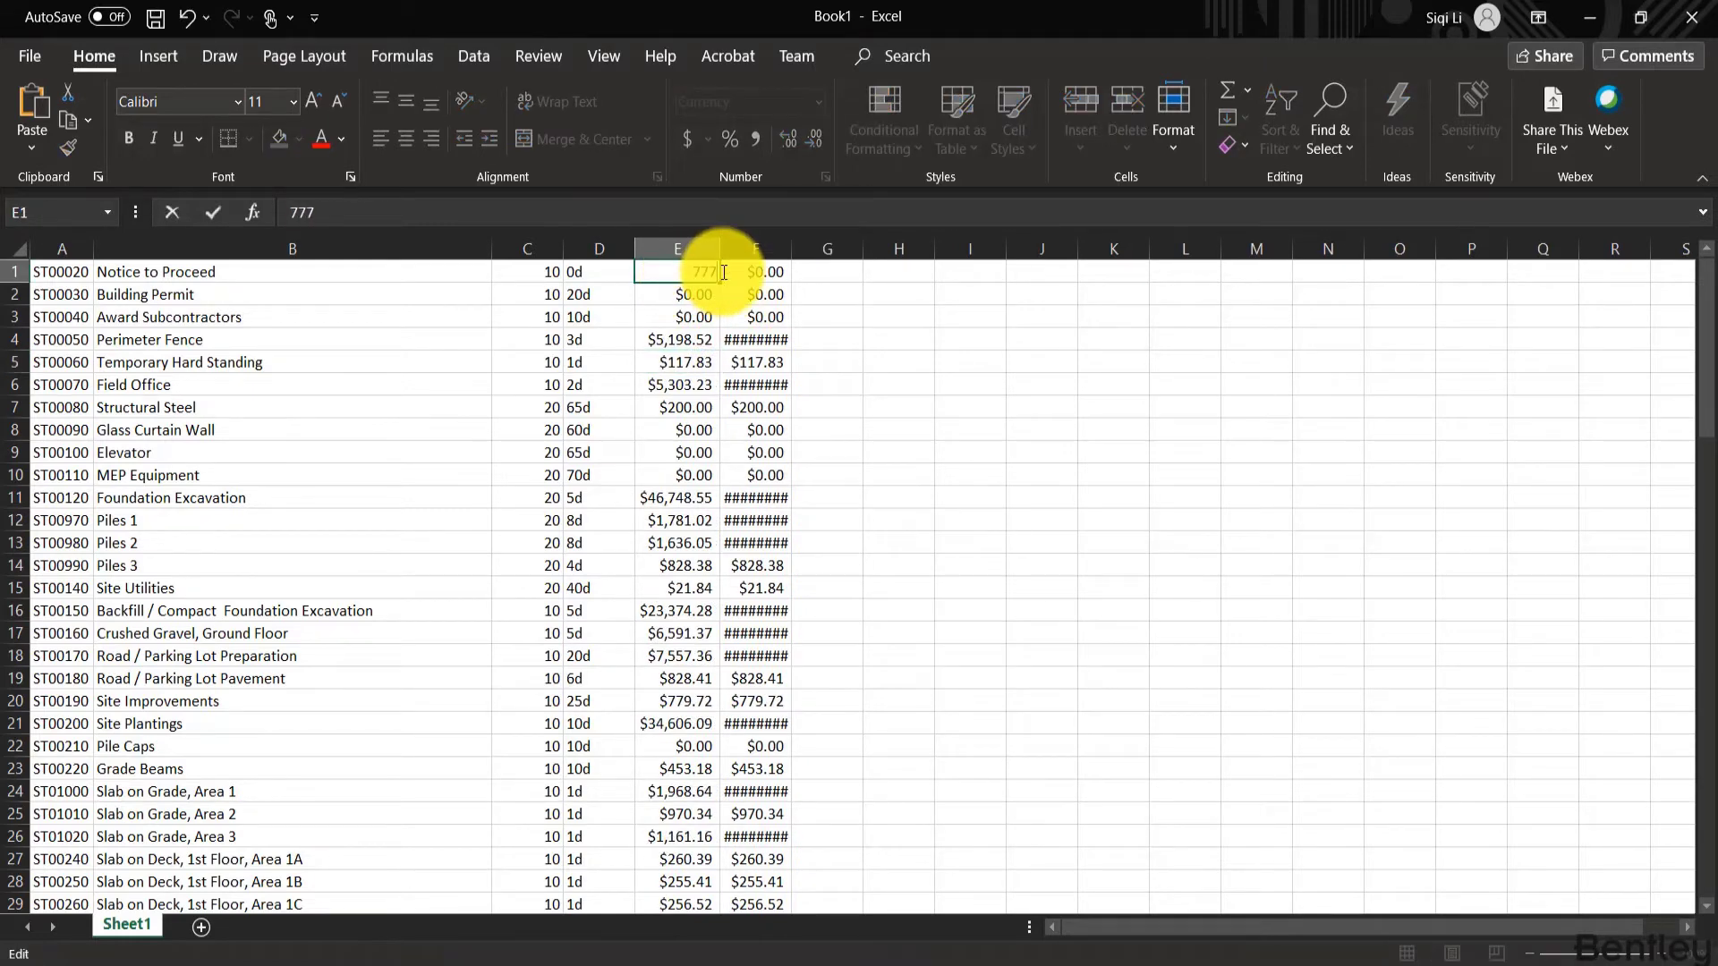
key("Return")
left_click(716, 274)
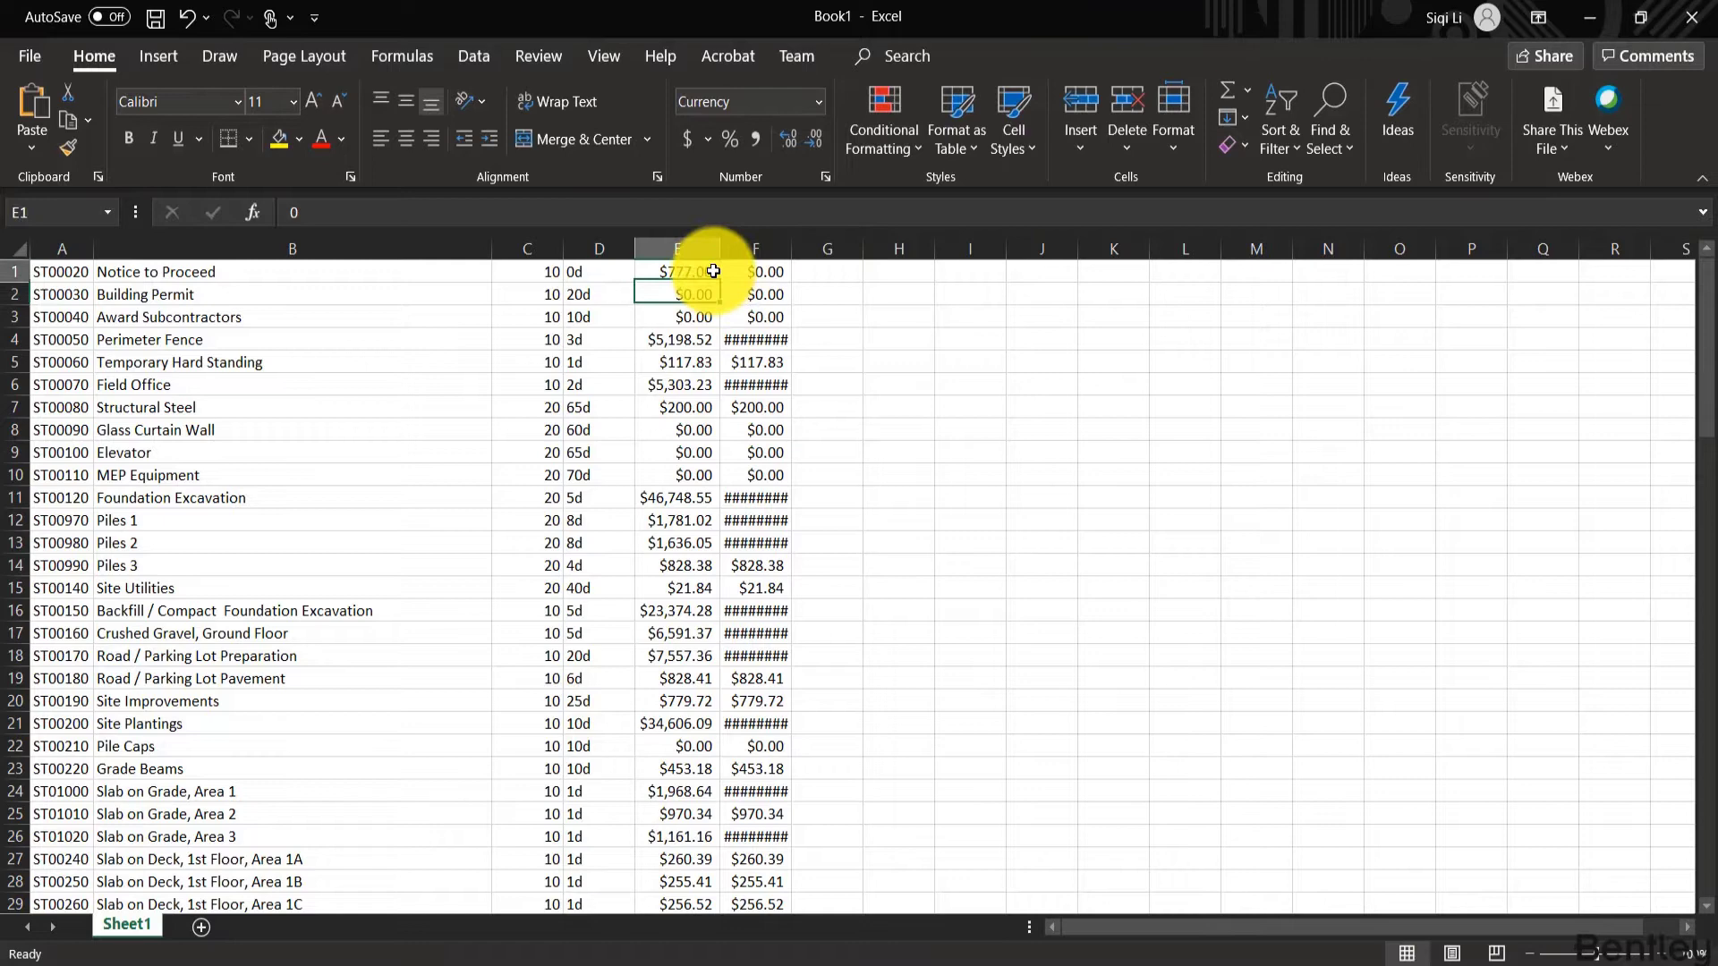
left_click_drag(720, 278, 718, 328)
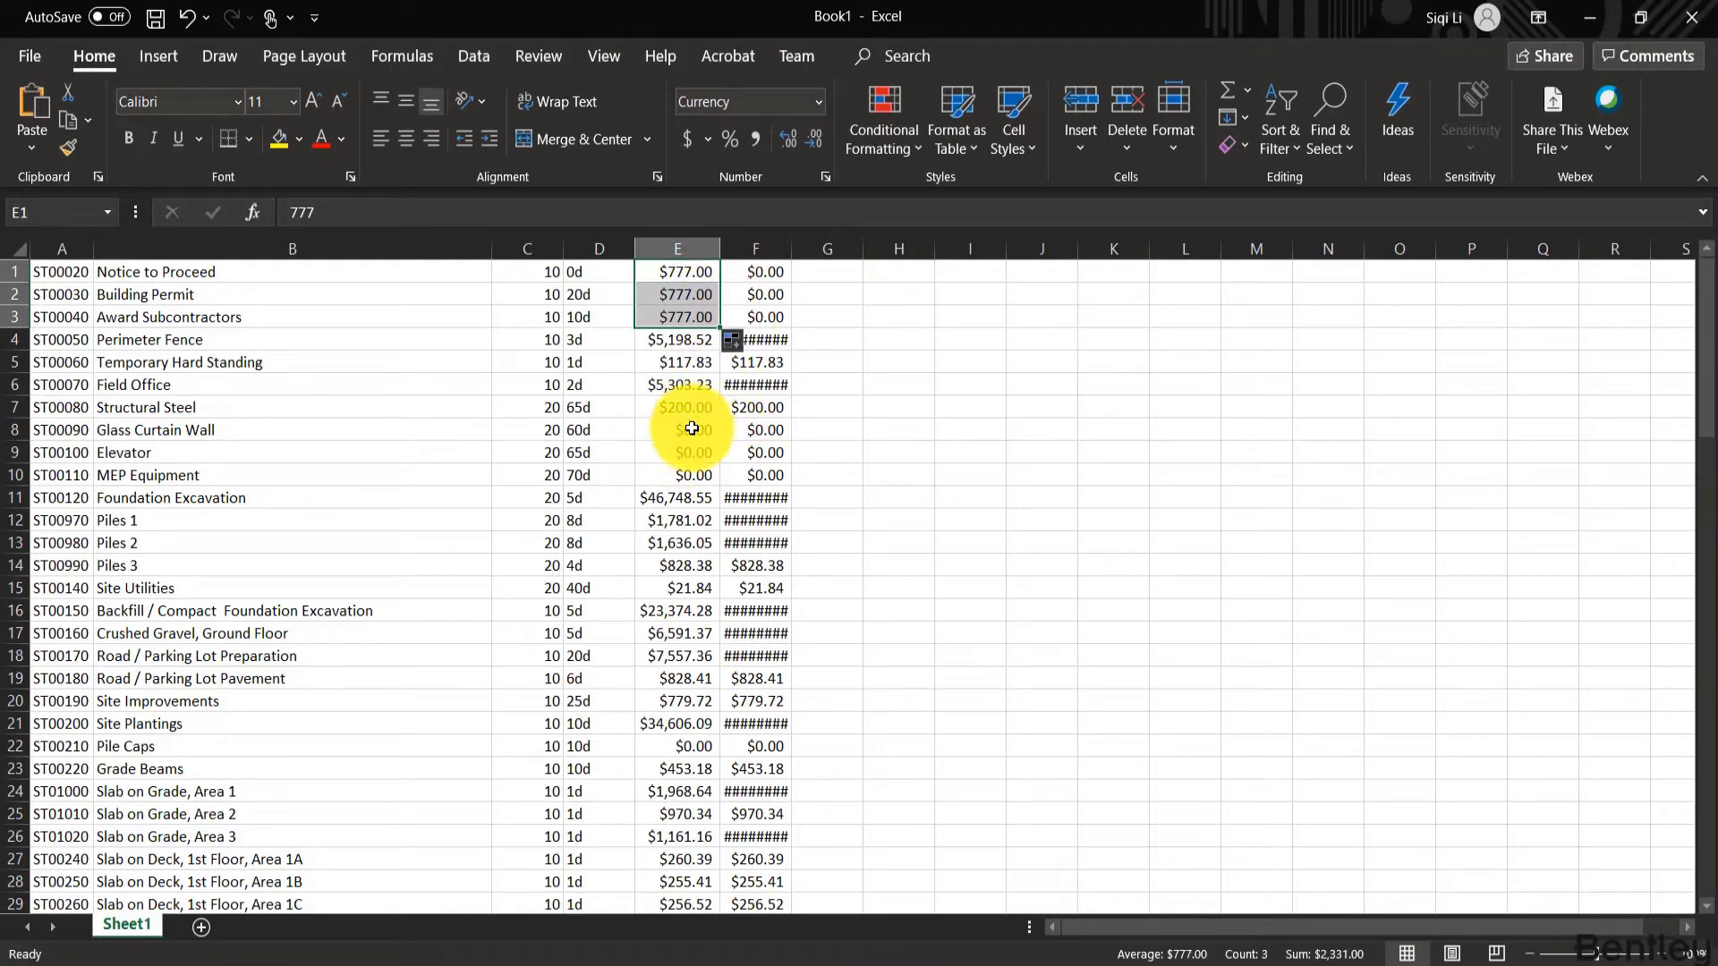
Enter $500.00 in E8 and fill it down to E10.
double_click(694, 430)
left_click_drag(693, 429, 739, 432)
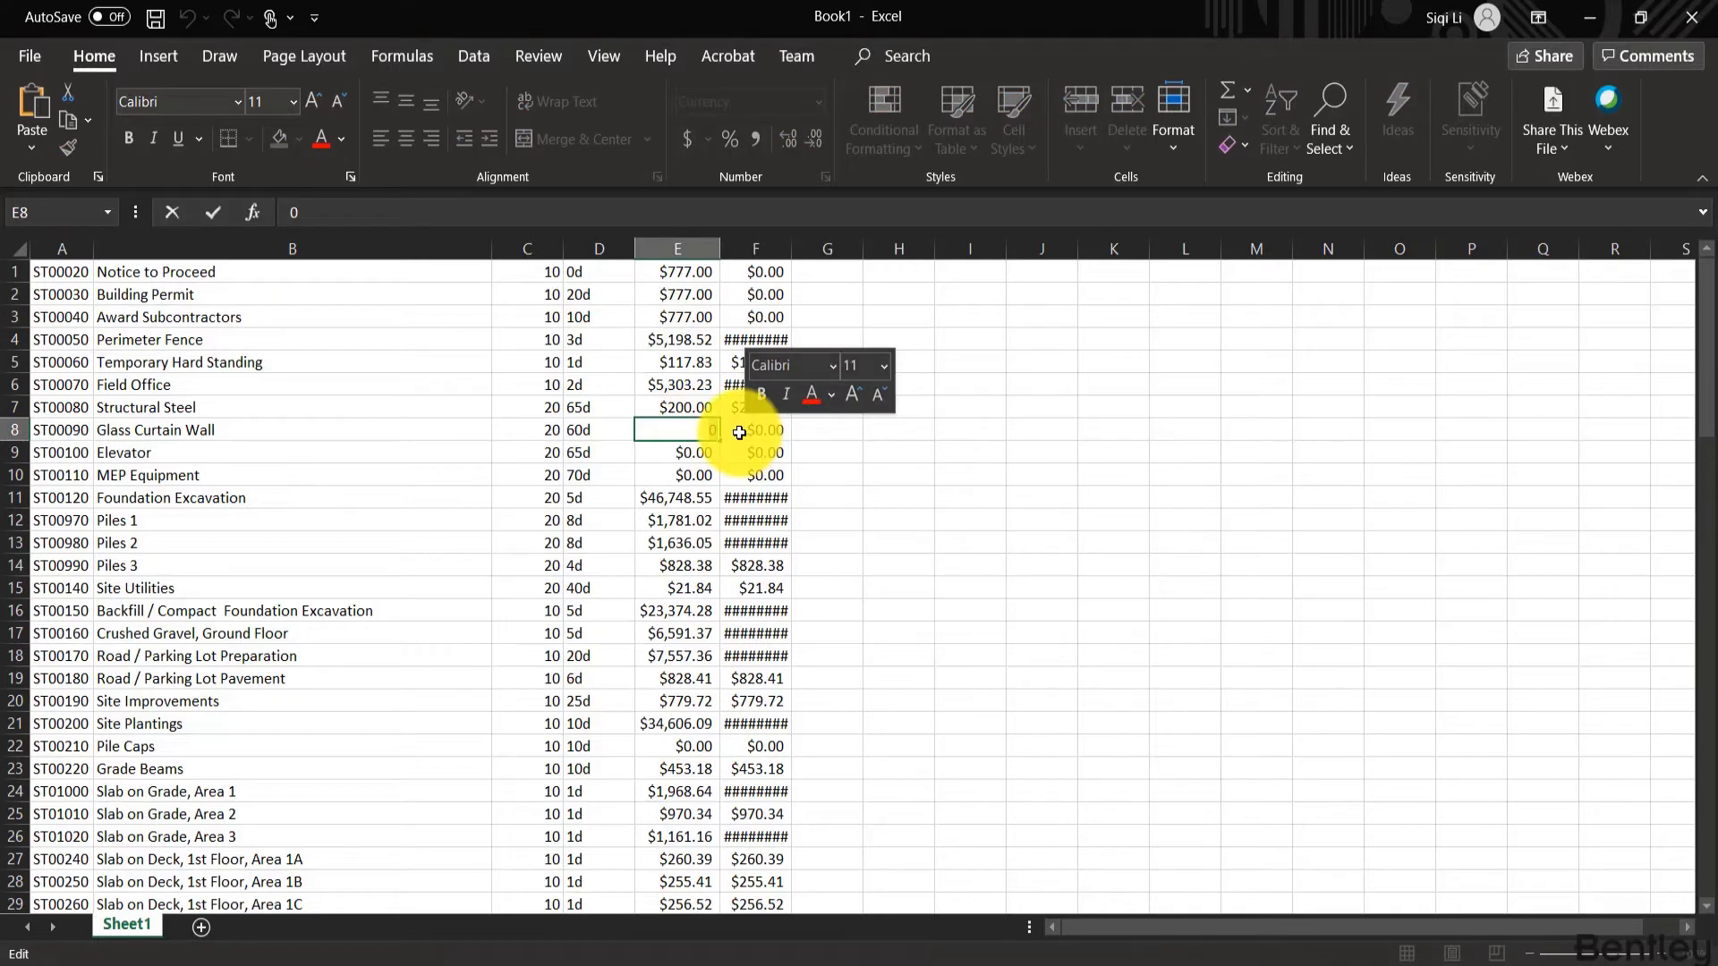
type("500")
key("ctrl+Return")
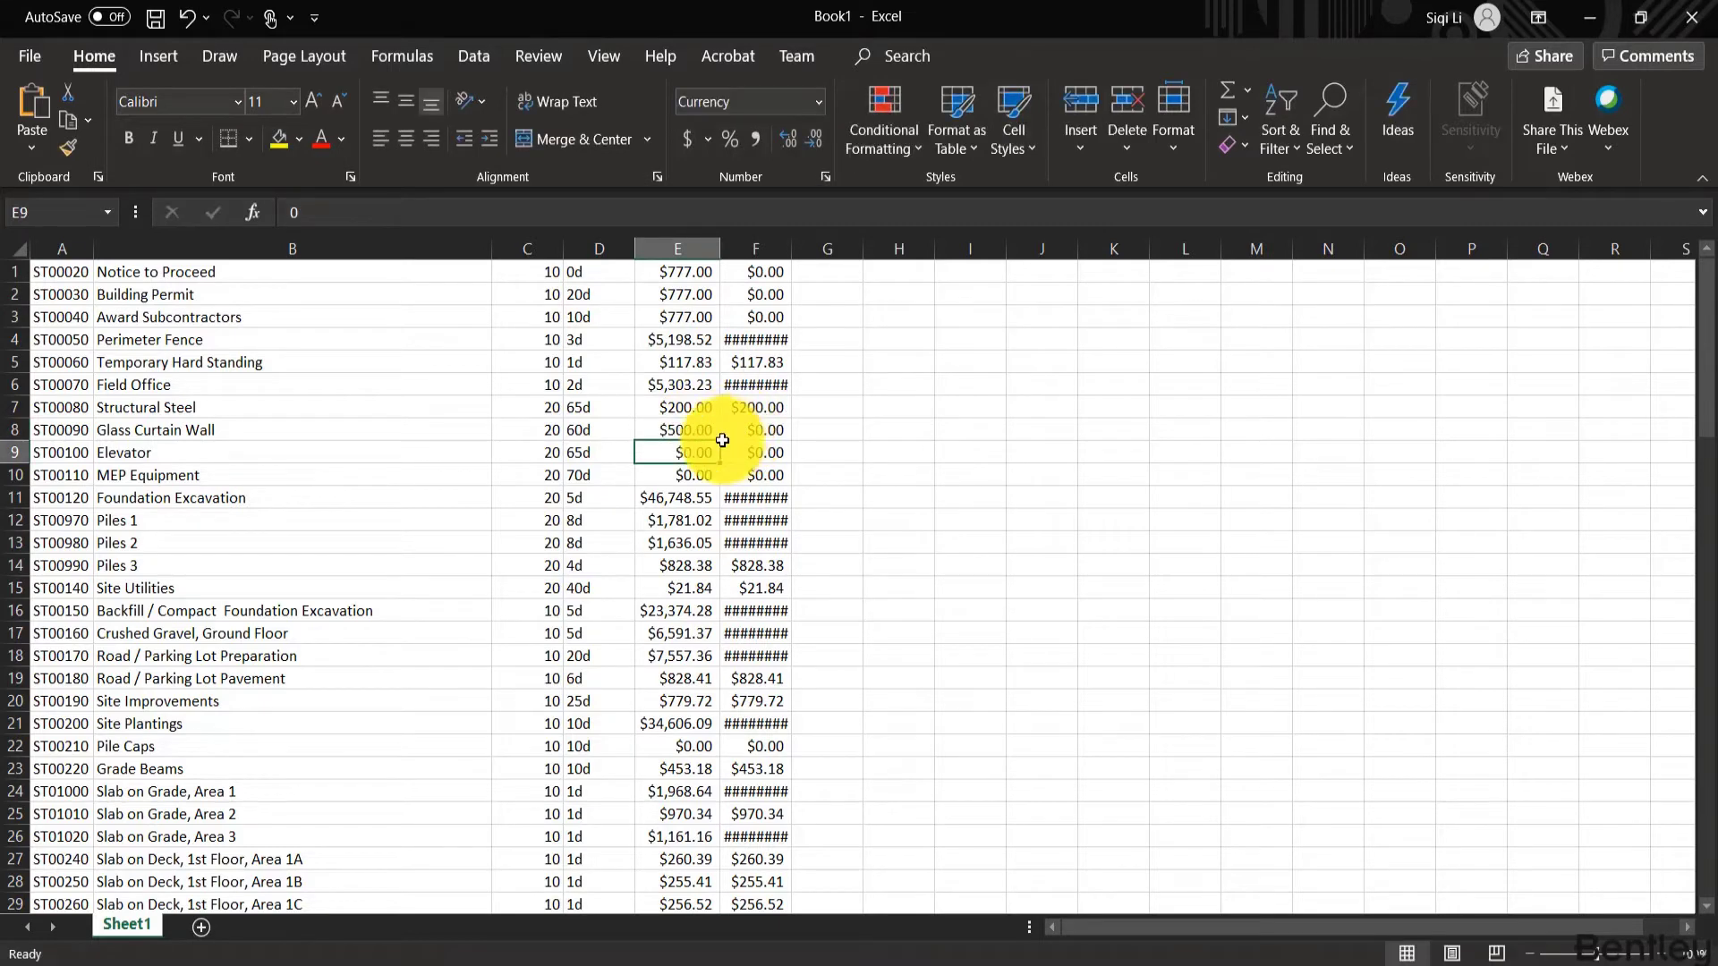
left_click_drag(720, 441, 718, 483)
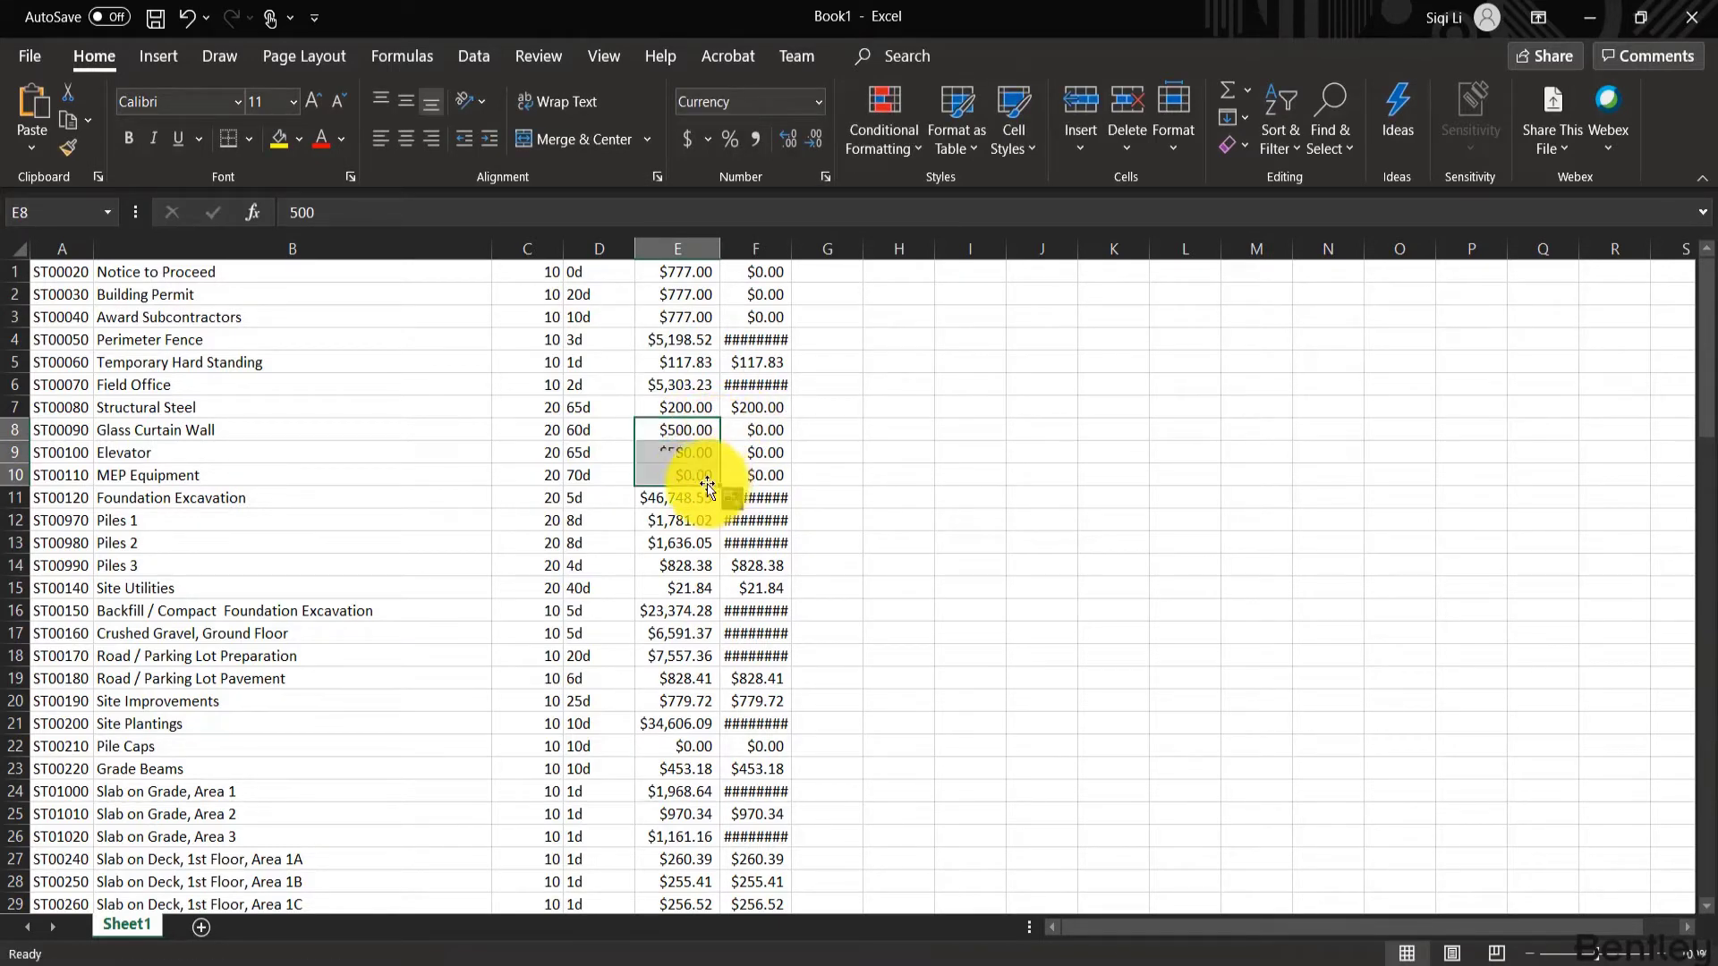
left_click(716, 474)
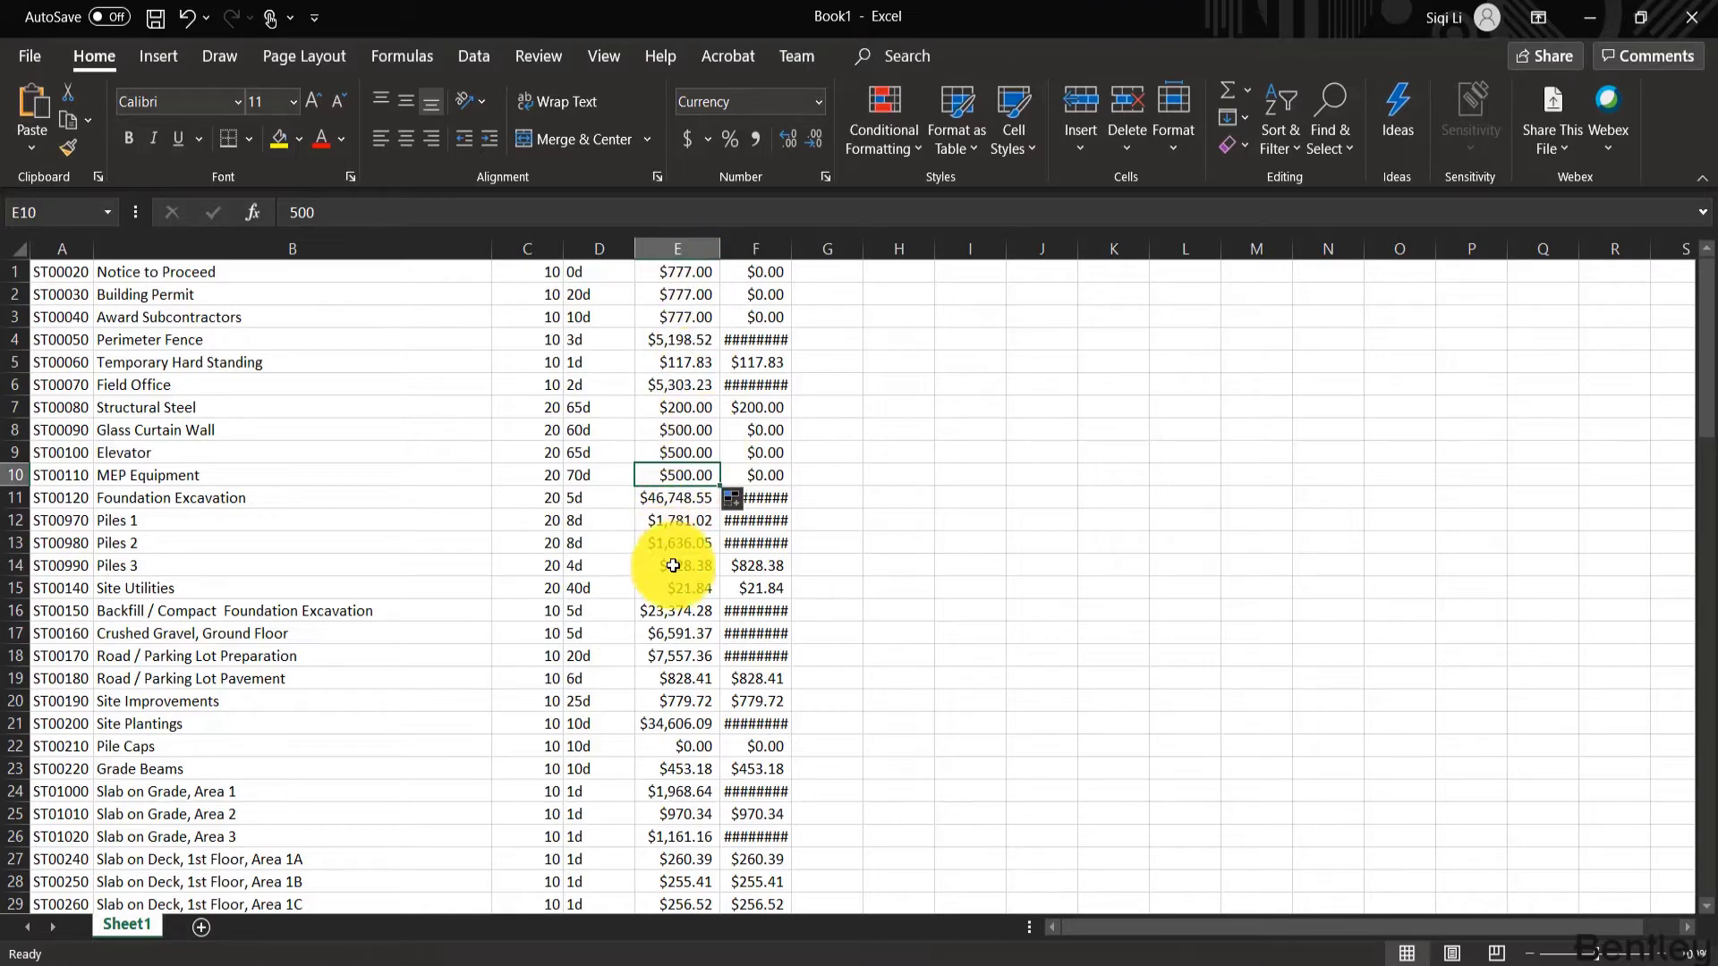
Enter $777.00 in E92 and fill it down through row 99.
scroll(684, 652, "down", 8)
scroll(691, 652, "down", 20)
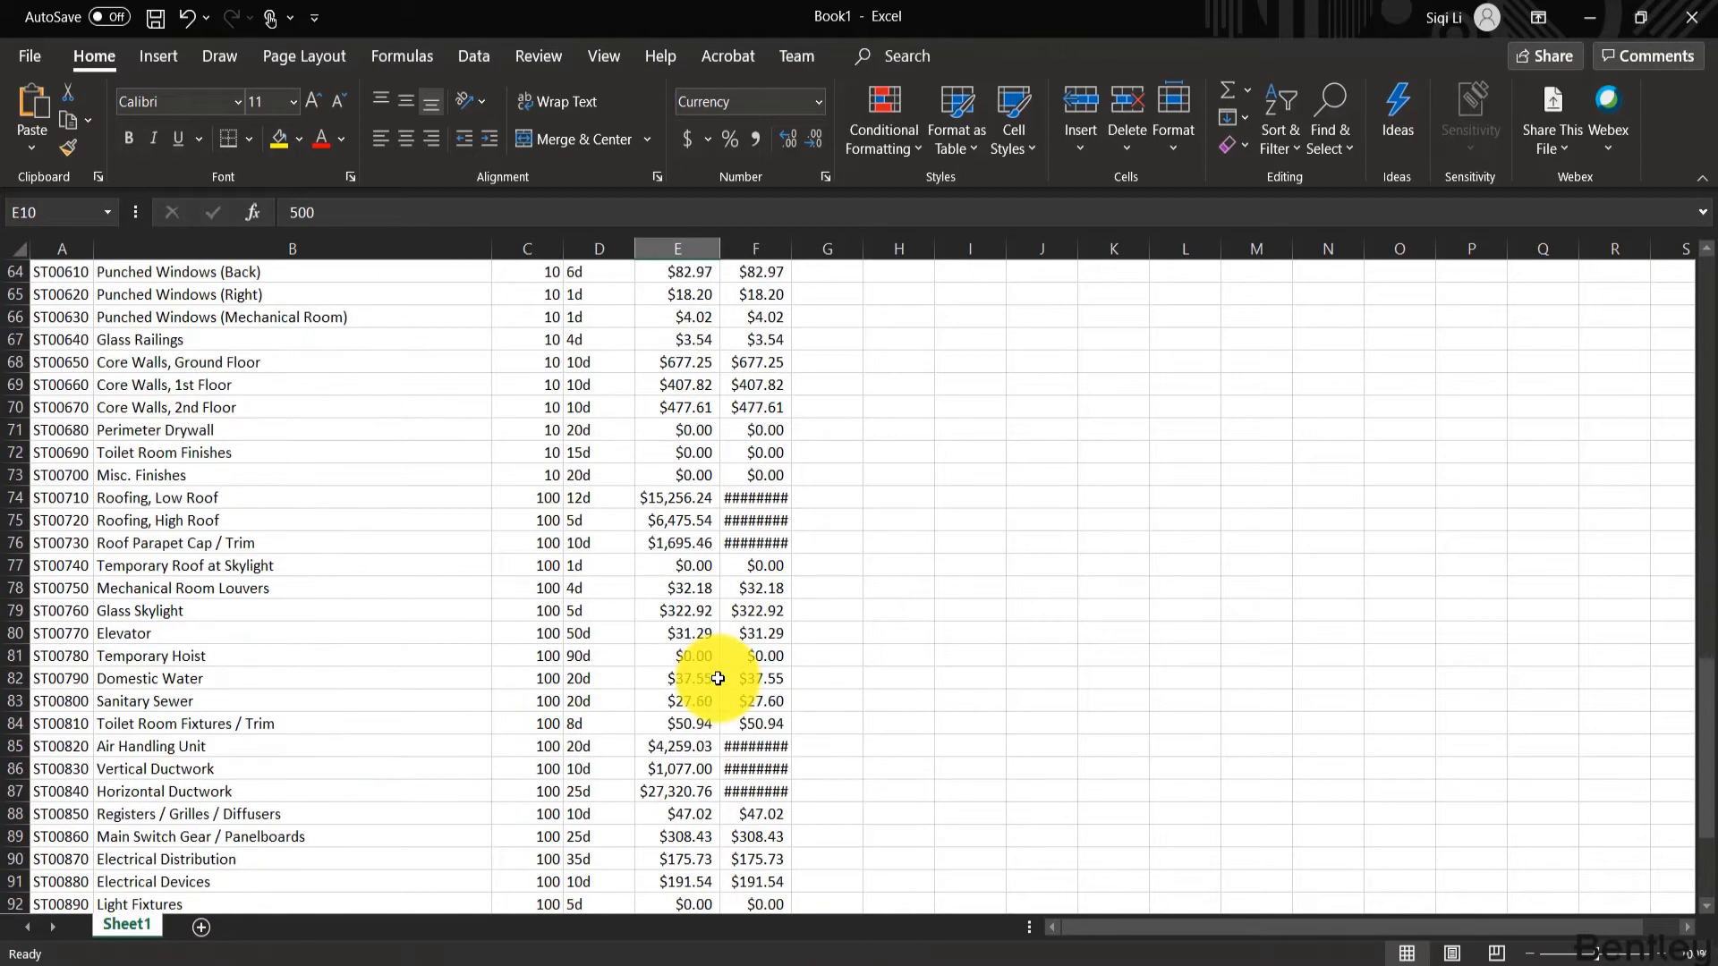
double_click(709, 430)
type("777")
key("Return")
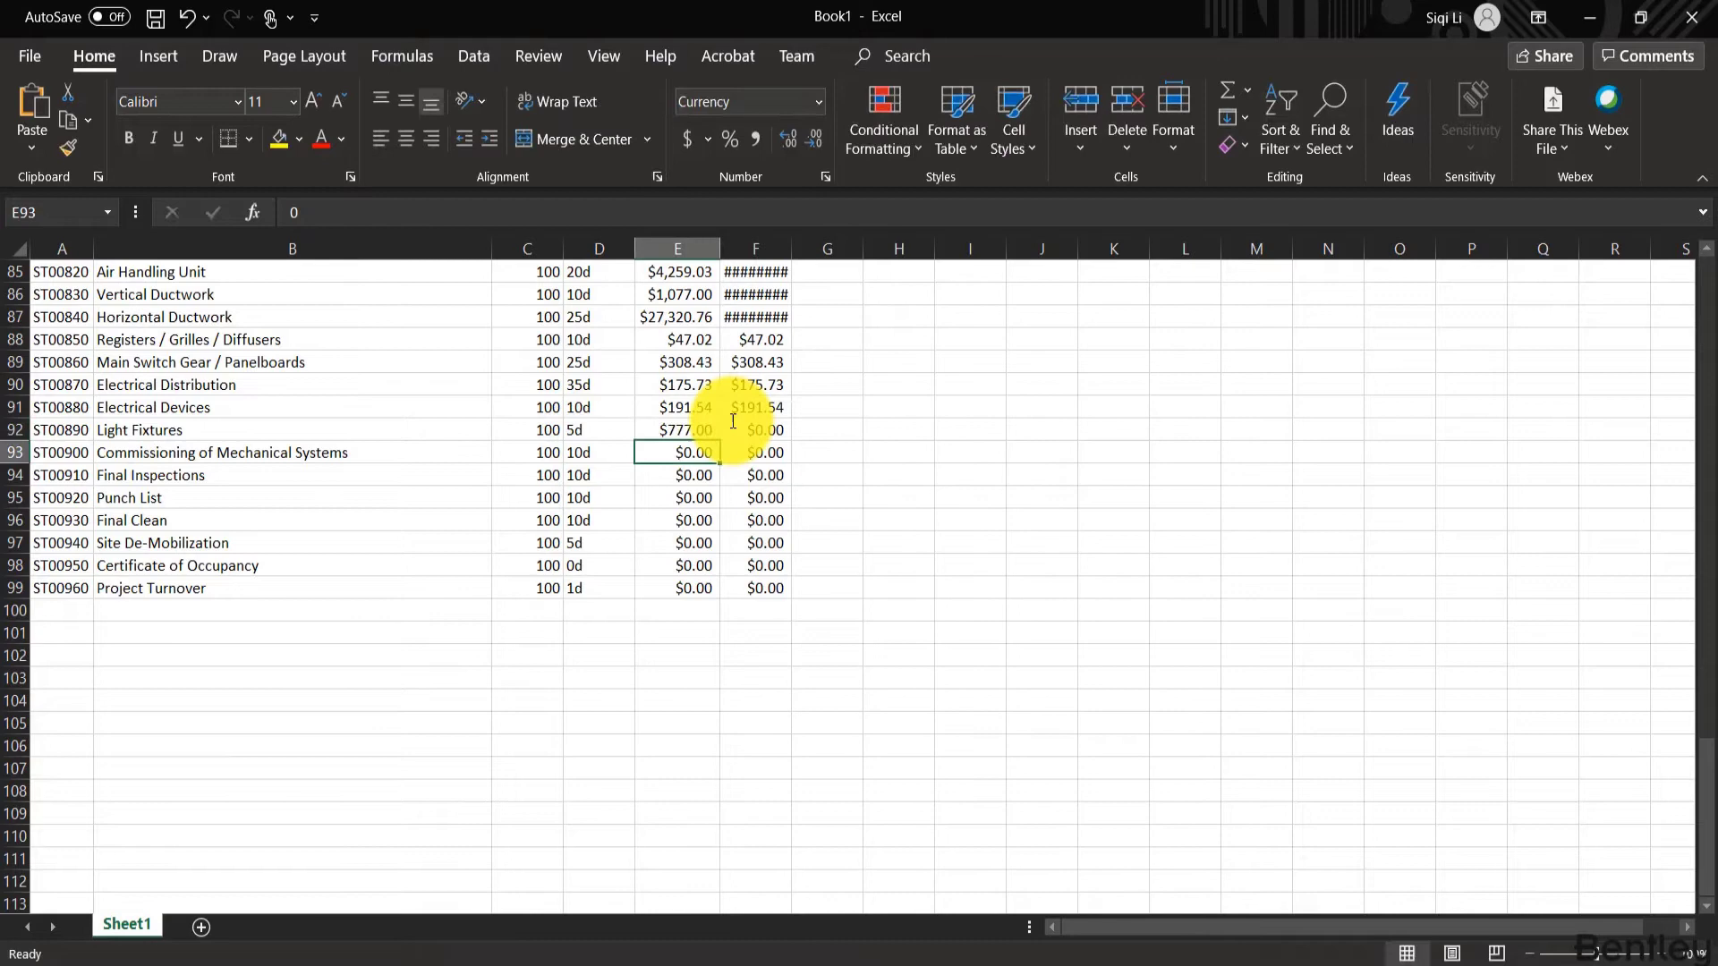
left_click(696, 430)
left_click_drag(718, 441, 704, 592)
left_click(680, 498)
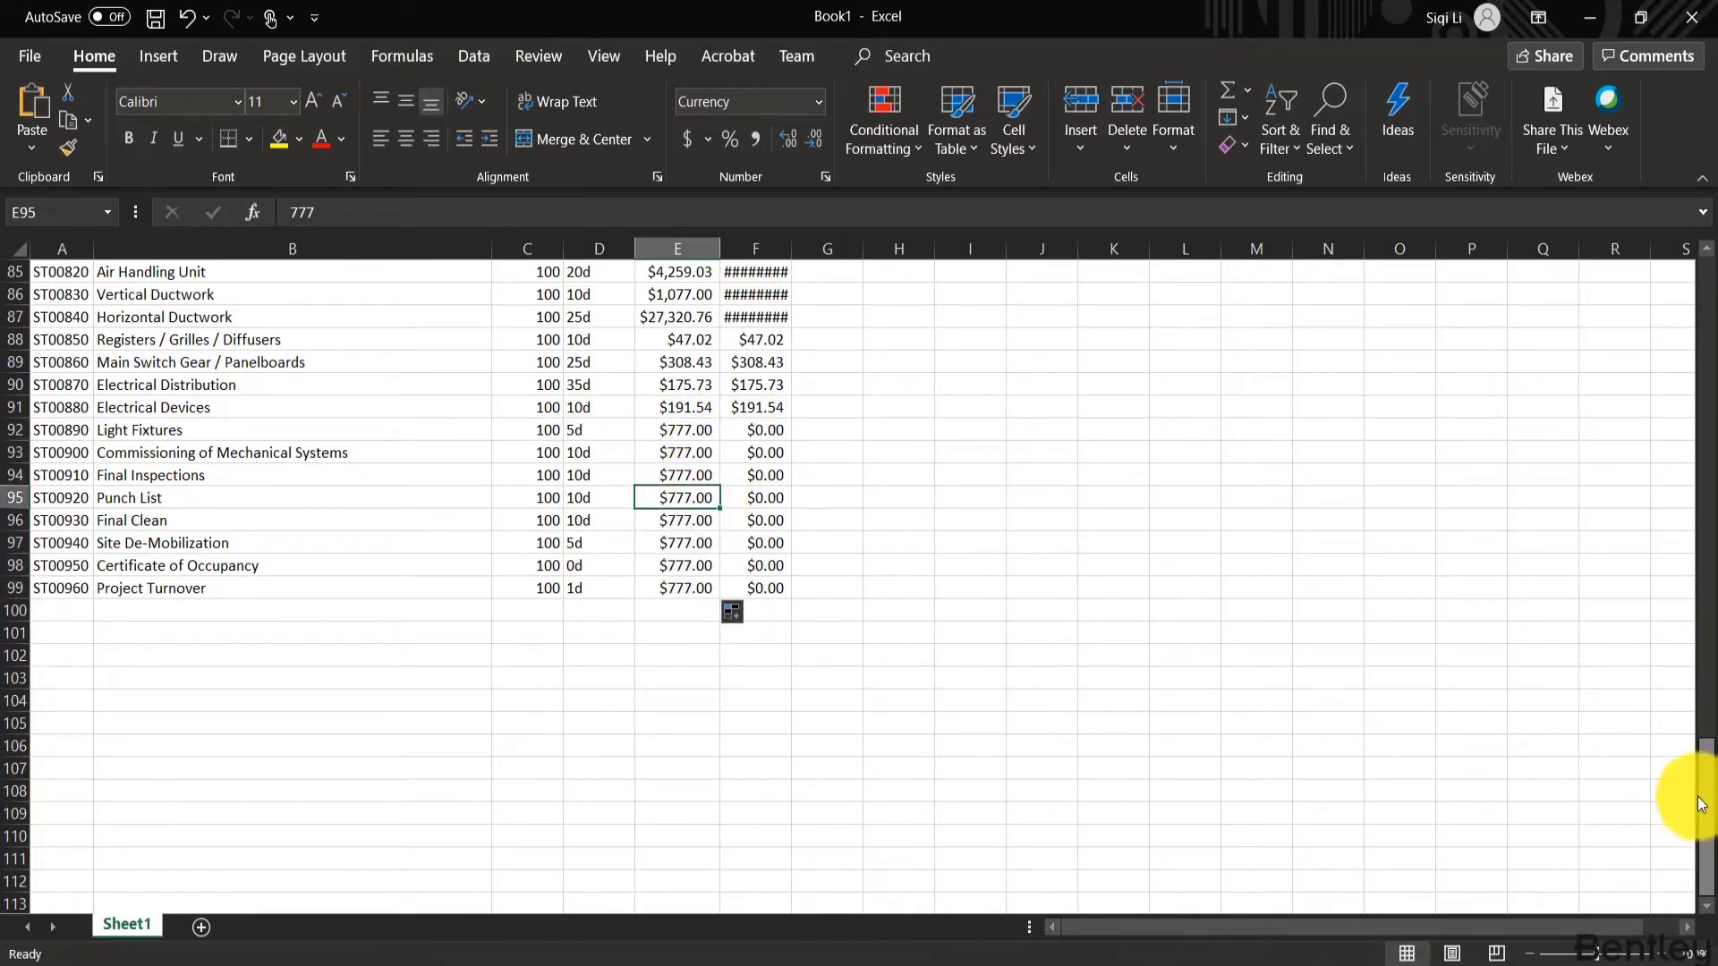
left_click_drag(1703, 796, 1643, 237)
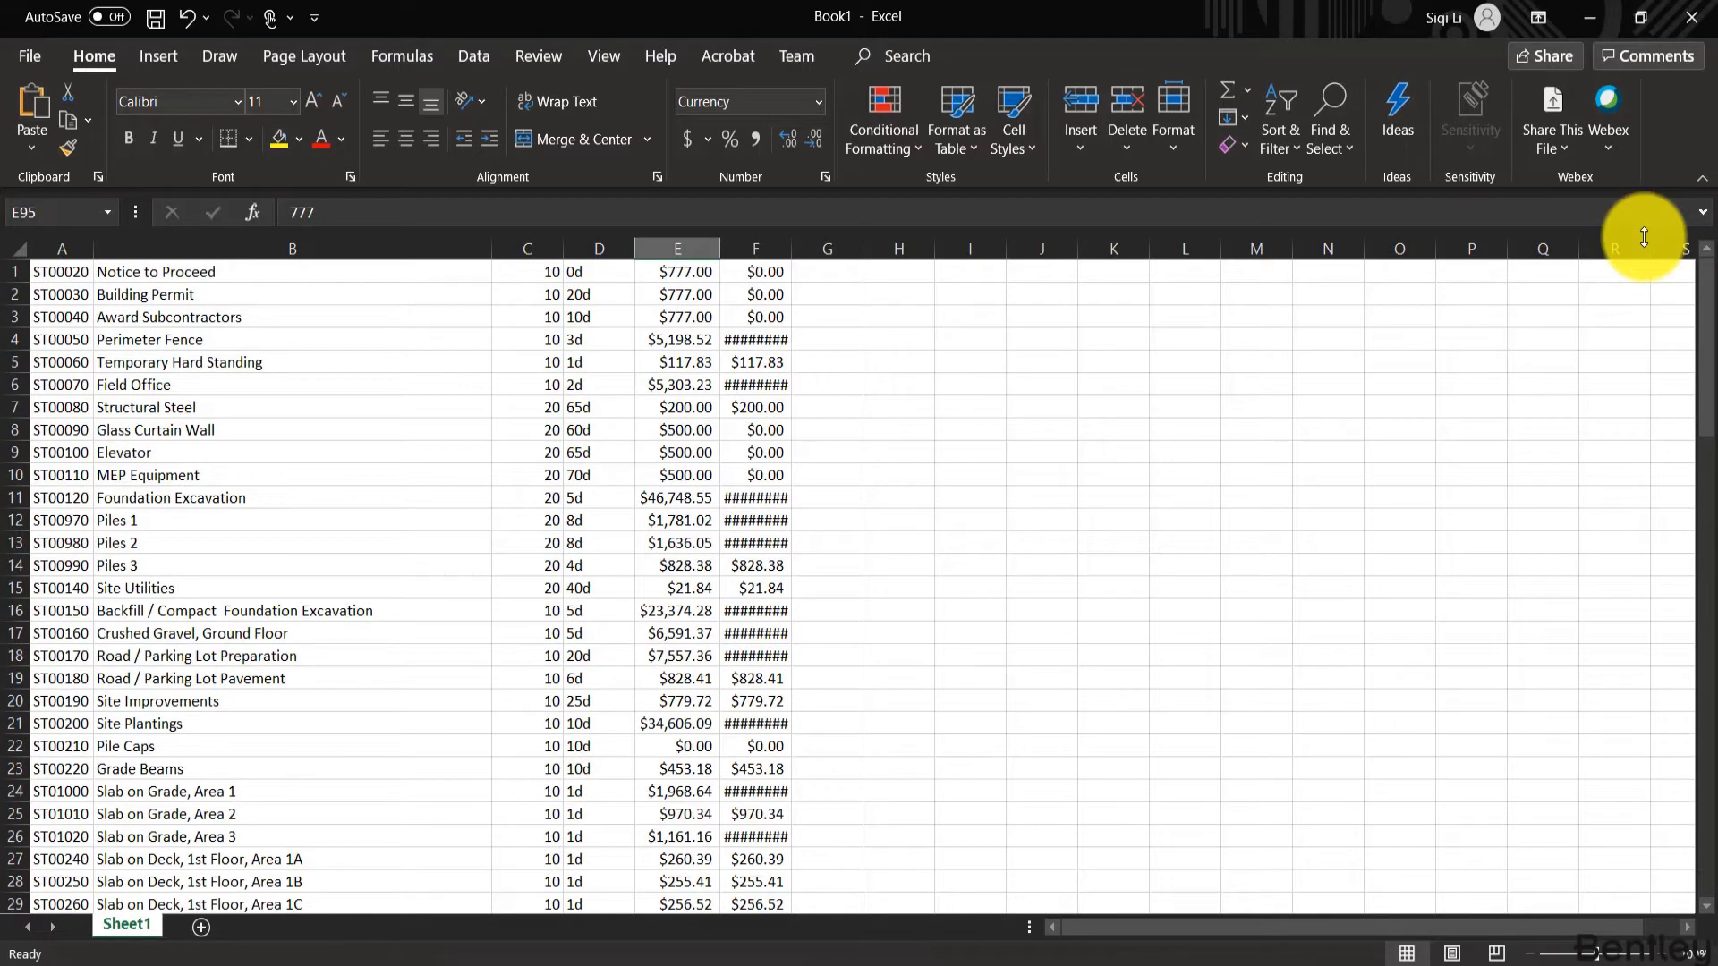
left_click(739, 239)
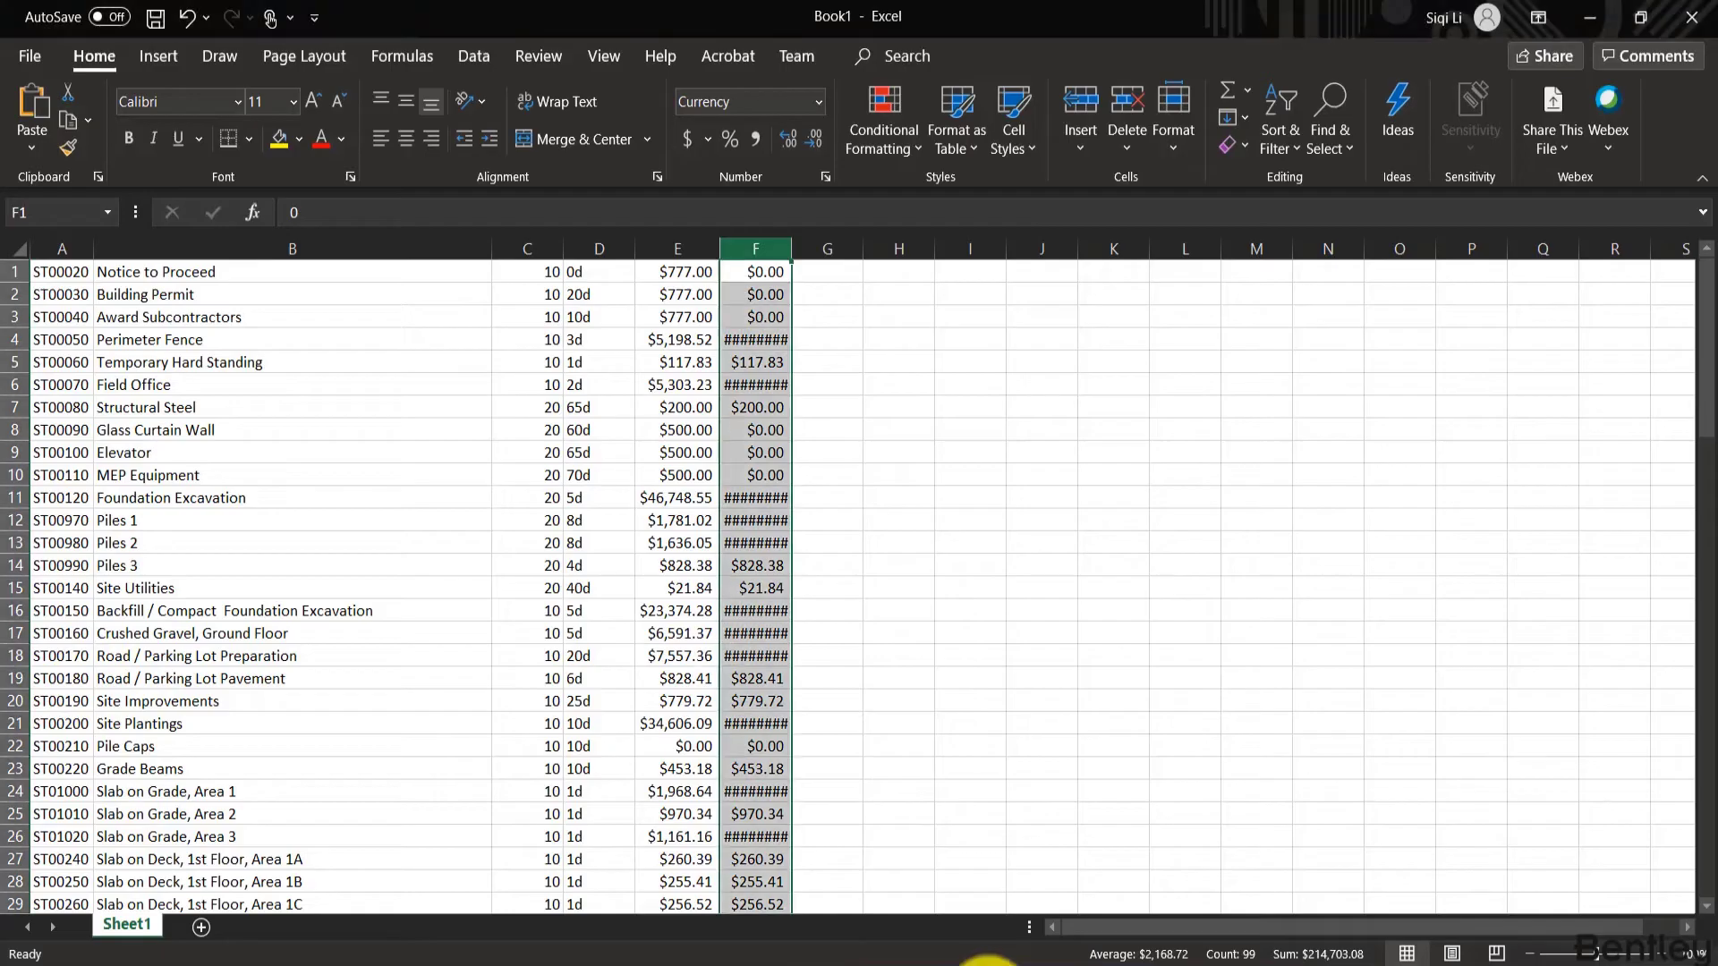
left_click(687, 248)
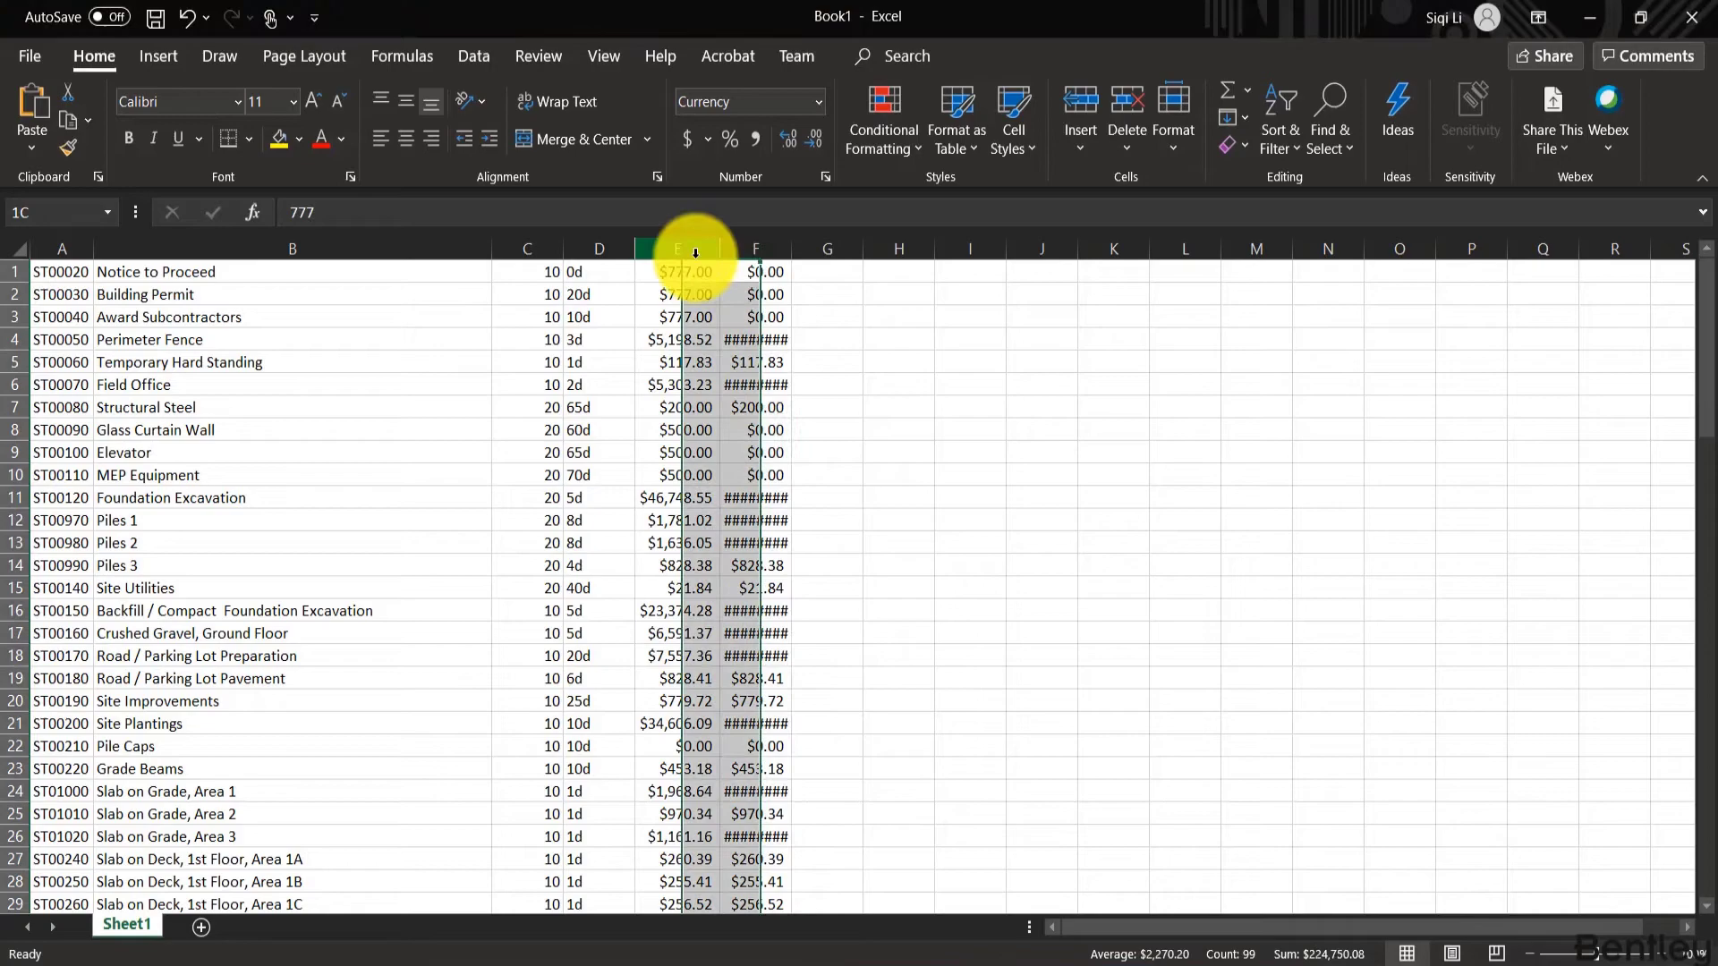
left_click_drag(679, 280, 663, 912)
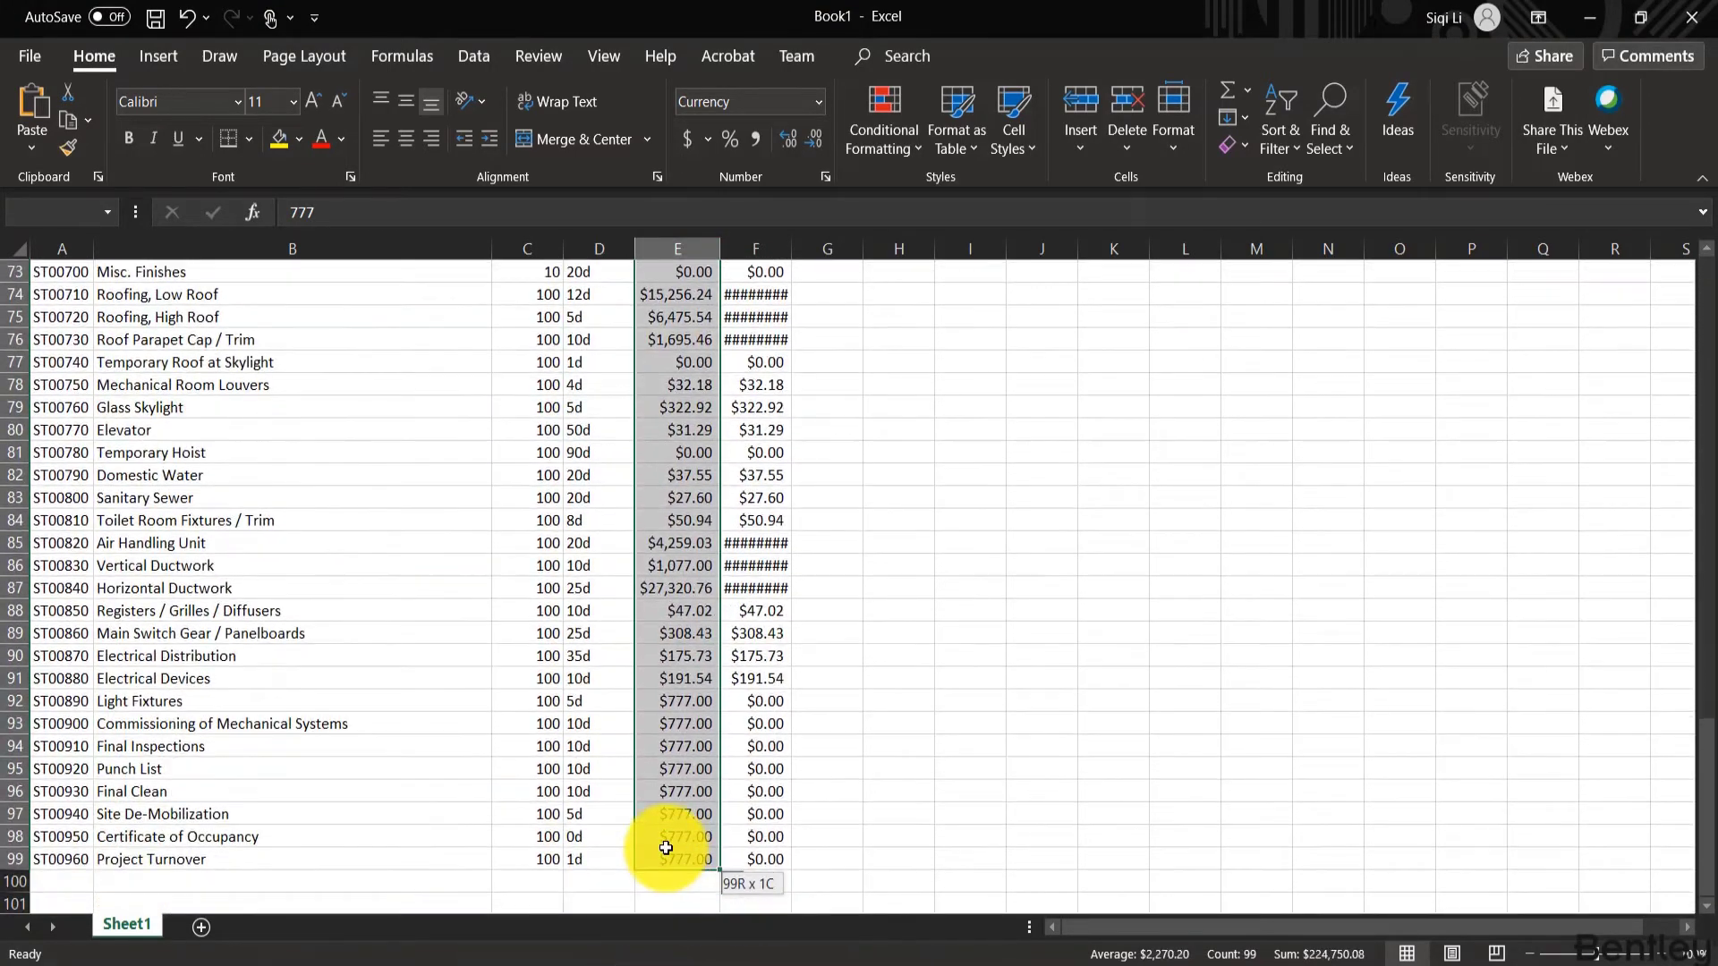
key("ctrl+c")
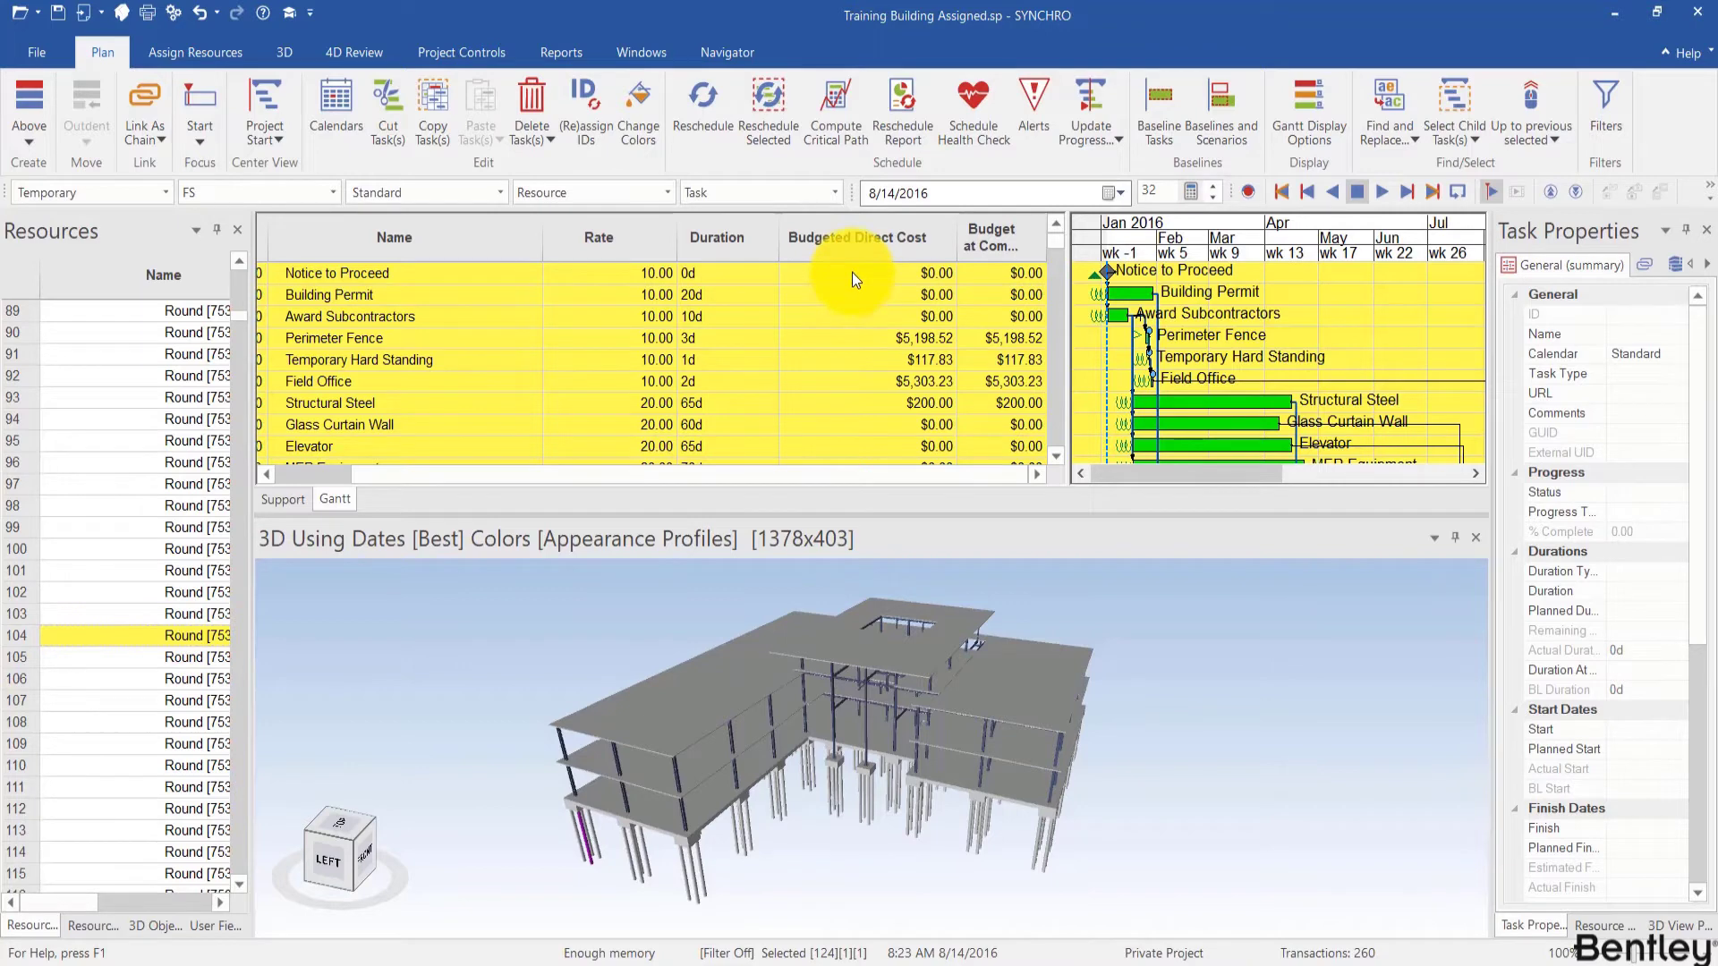
key("ctrl+v")
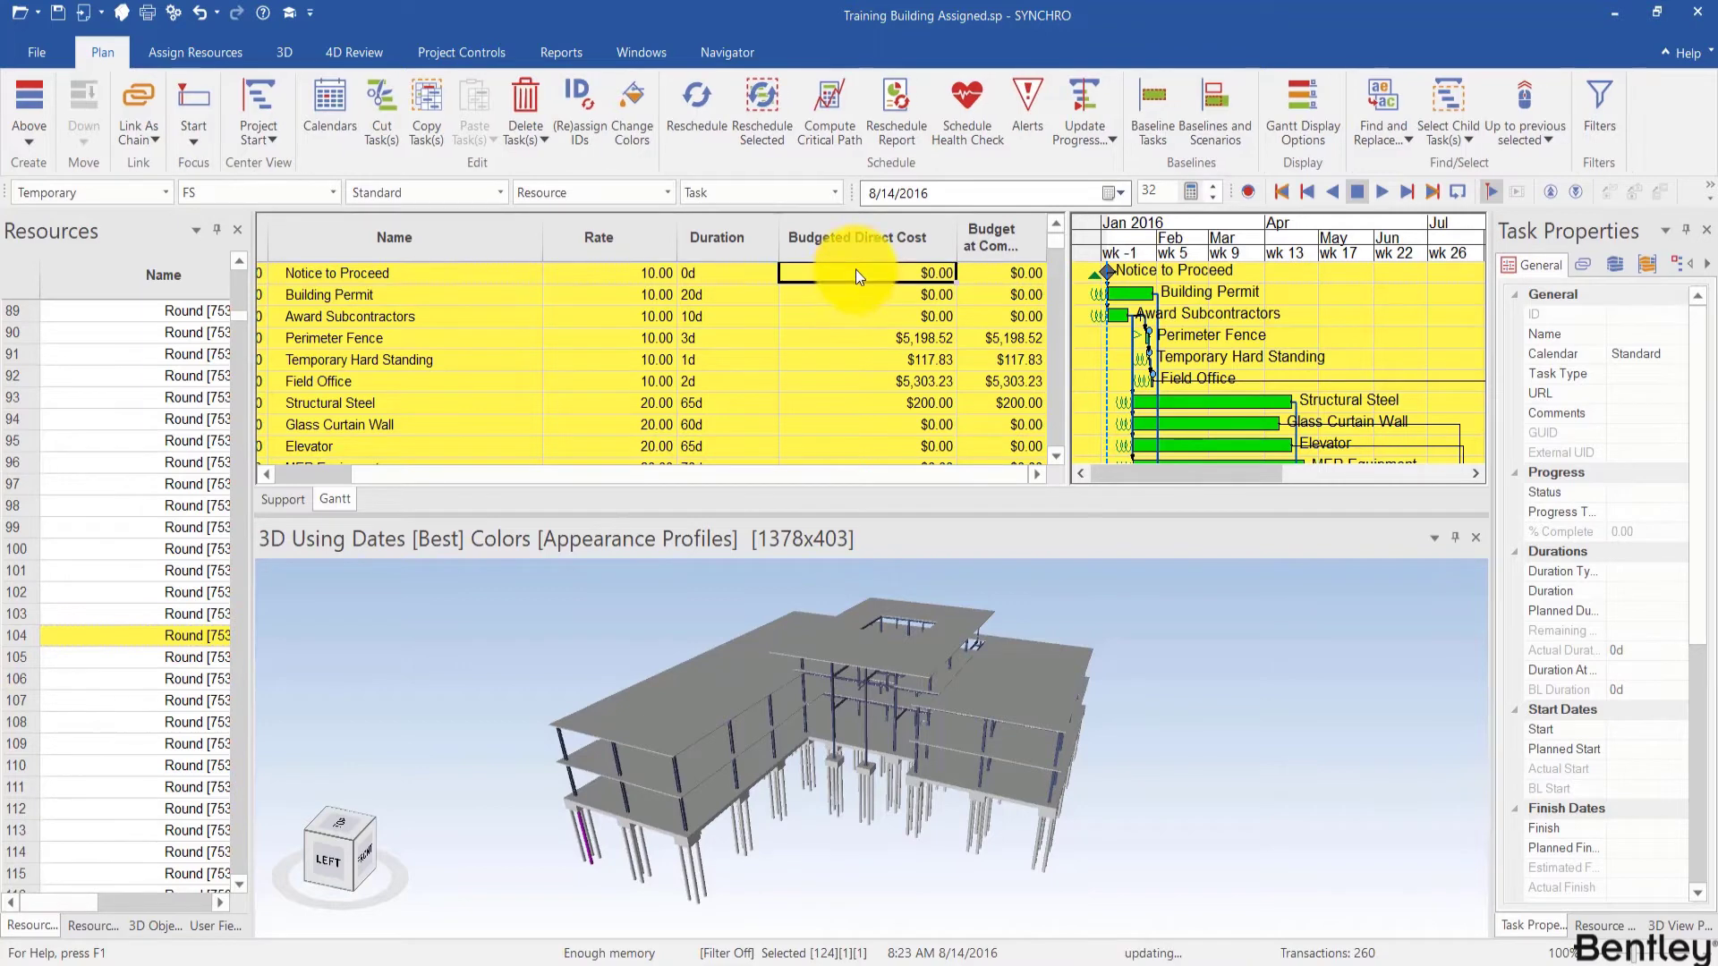
scroll(834, 330, "up", 1)
scroll(833, 330, "down", 1)
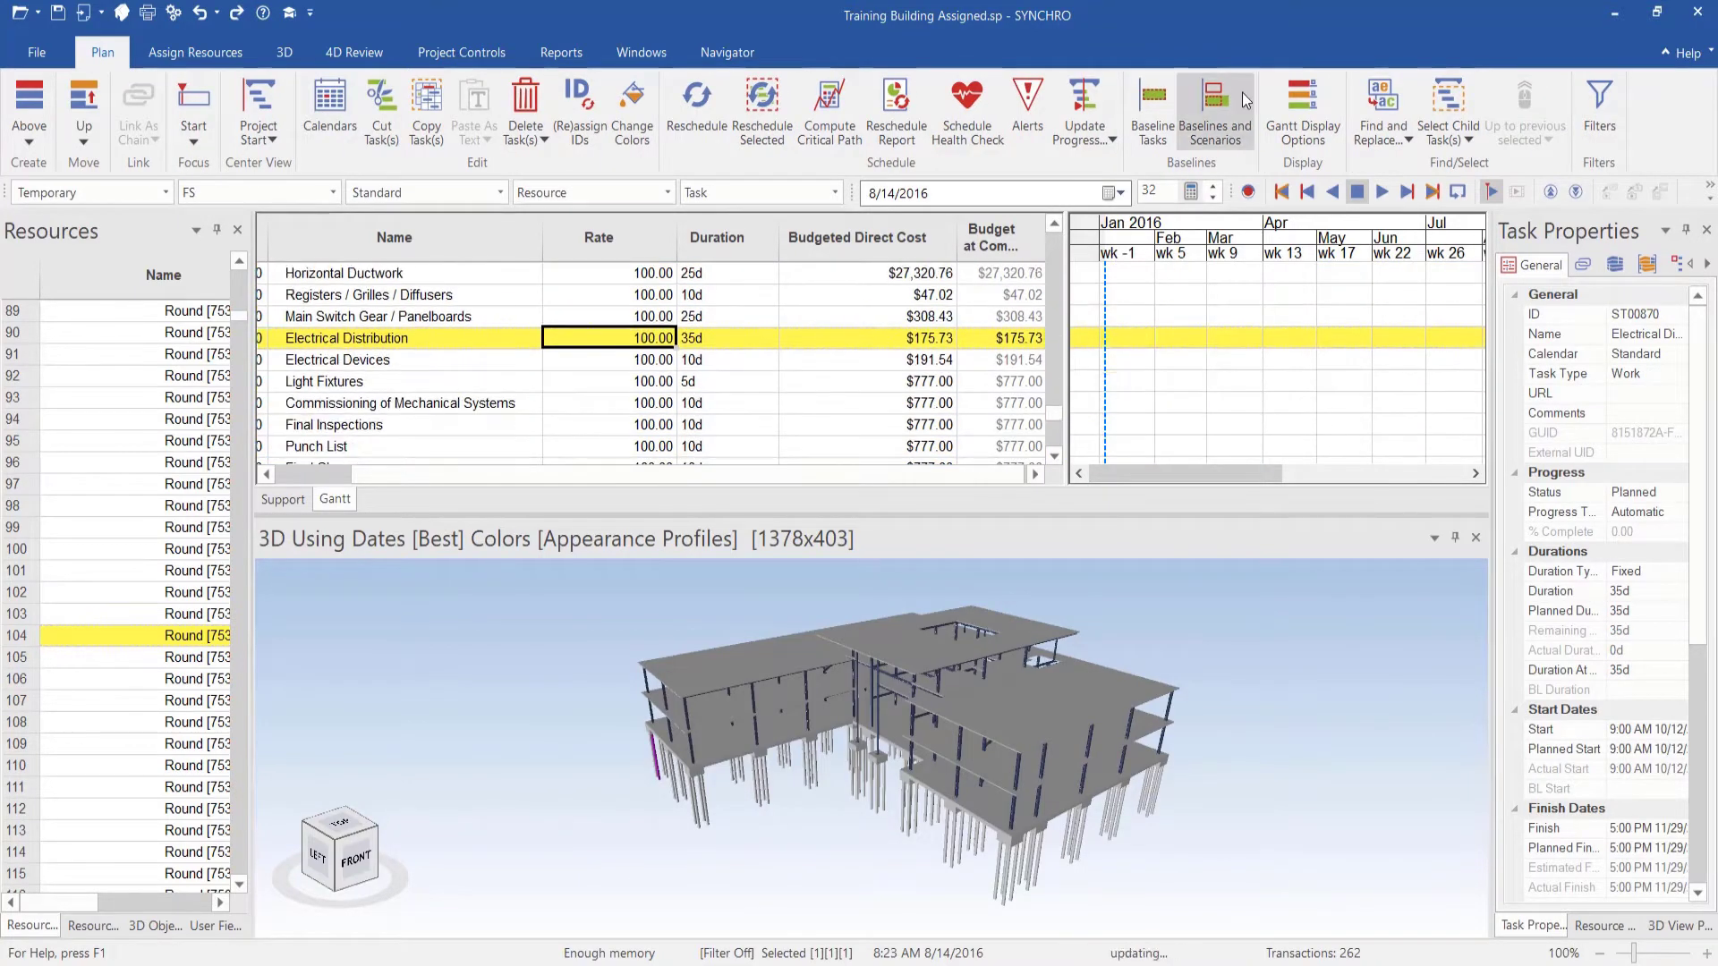
left_click(1303, 107)
left_click(696, 235)
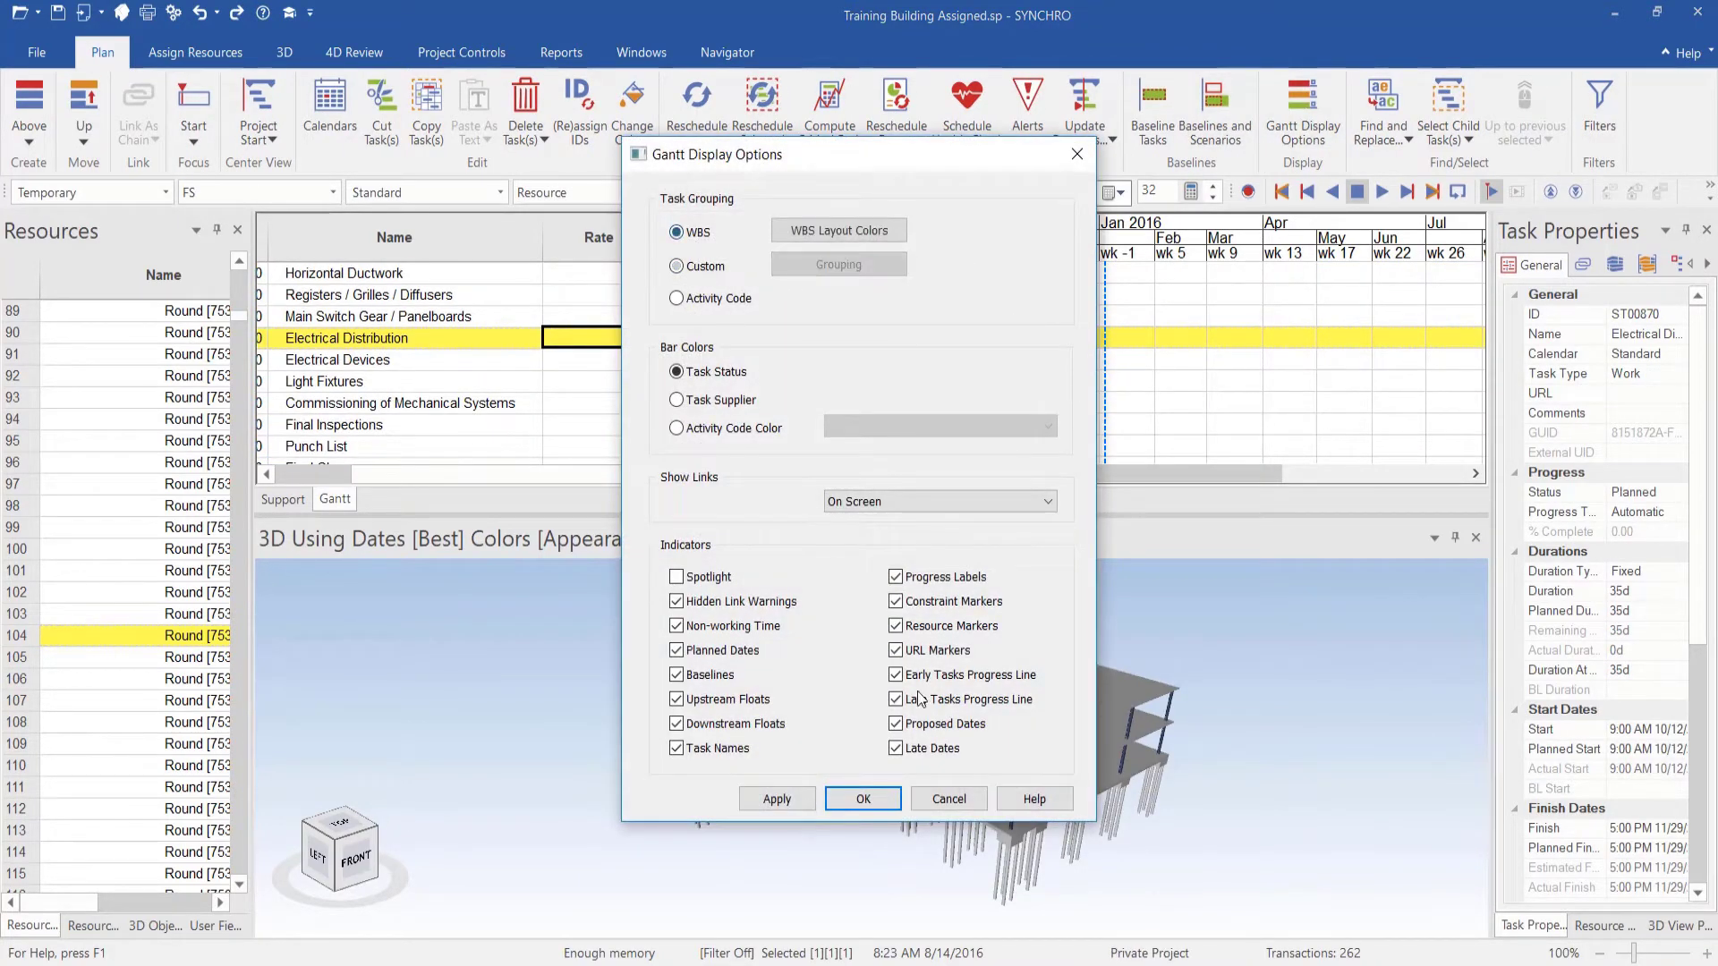
left_click(872, 799)
scroll(984, 394, "up", 3)
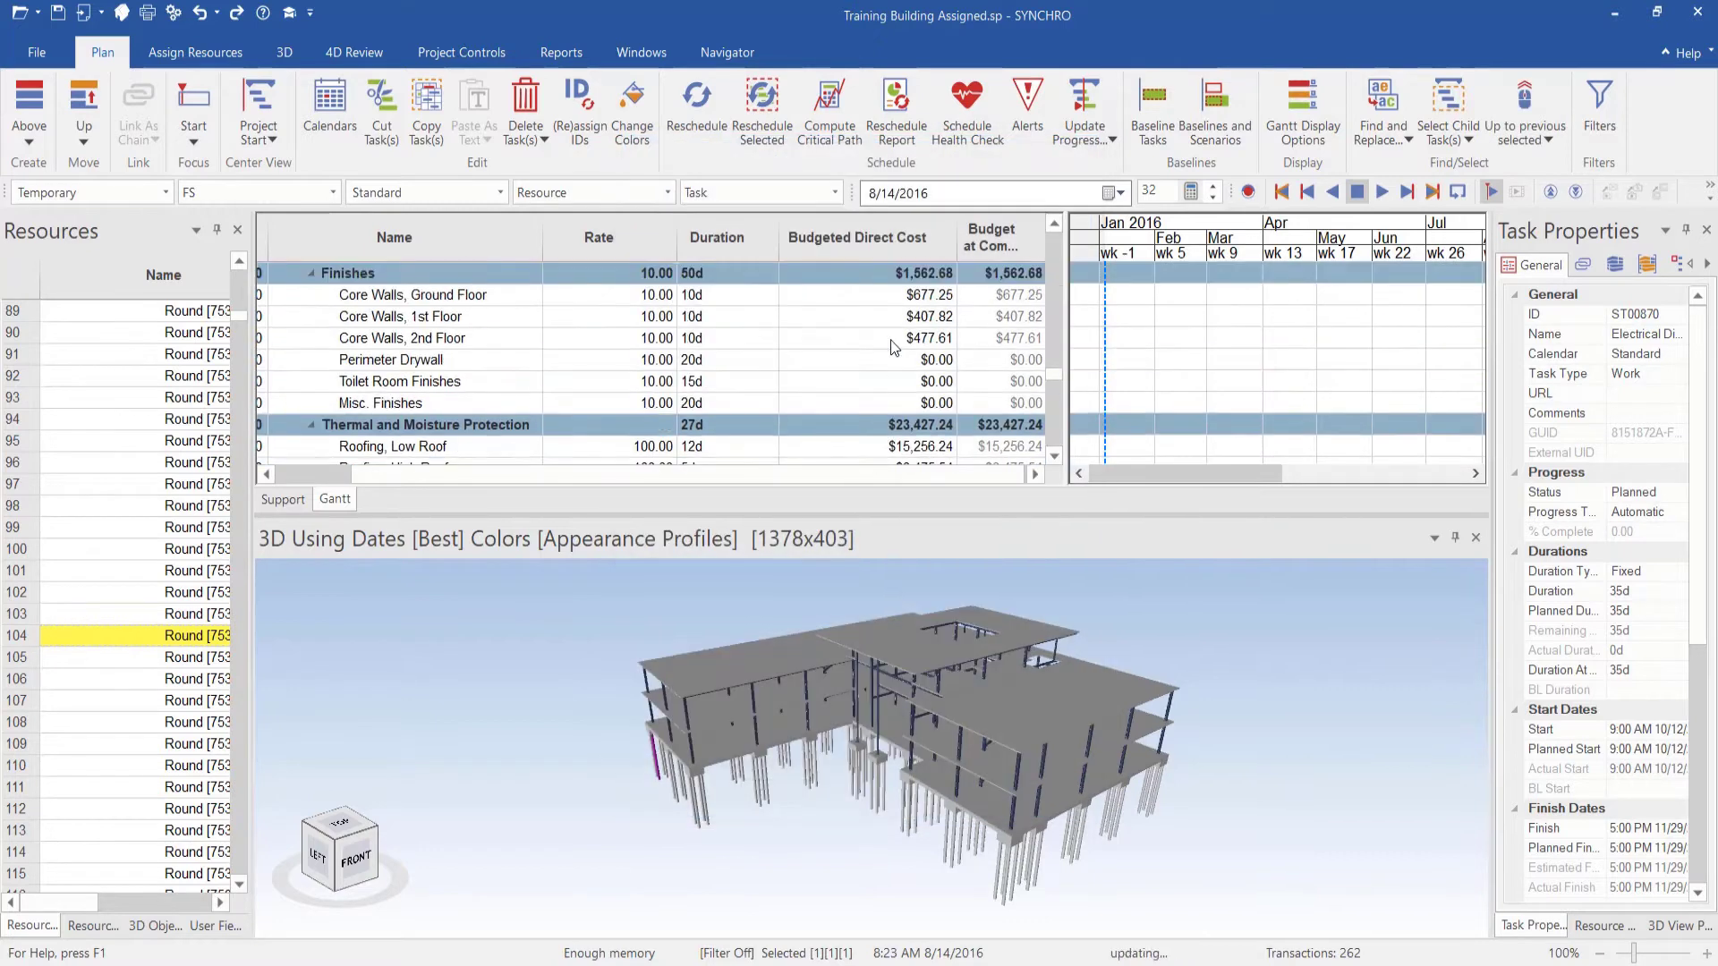
scroll(936, 384, "down", 10)
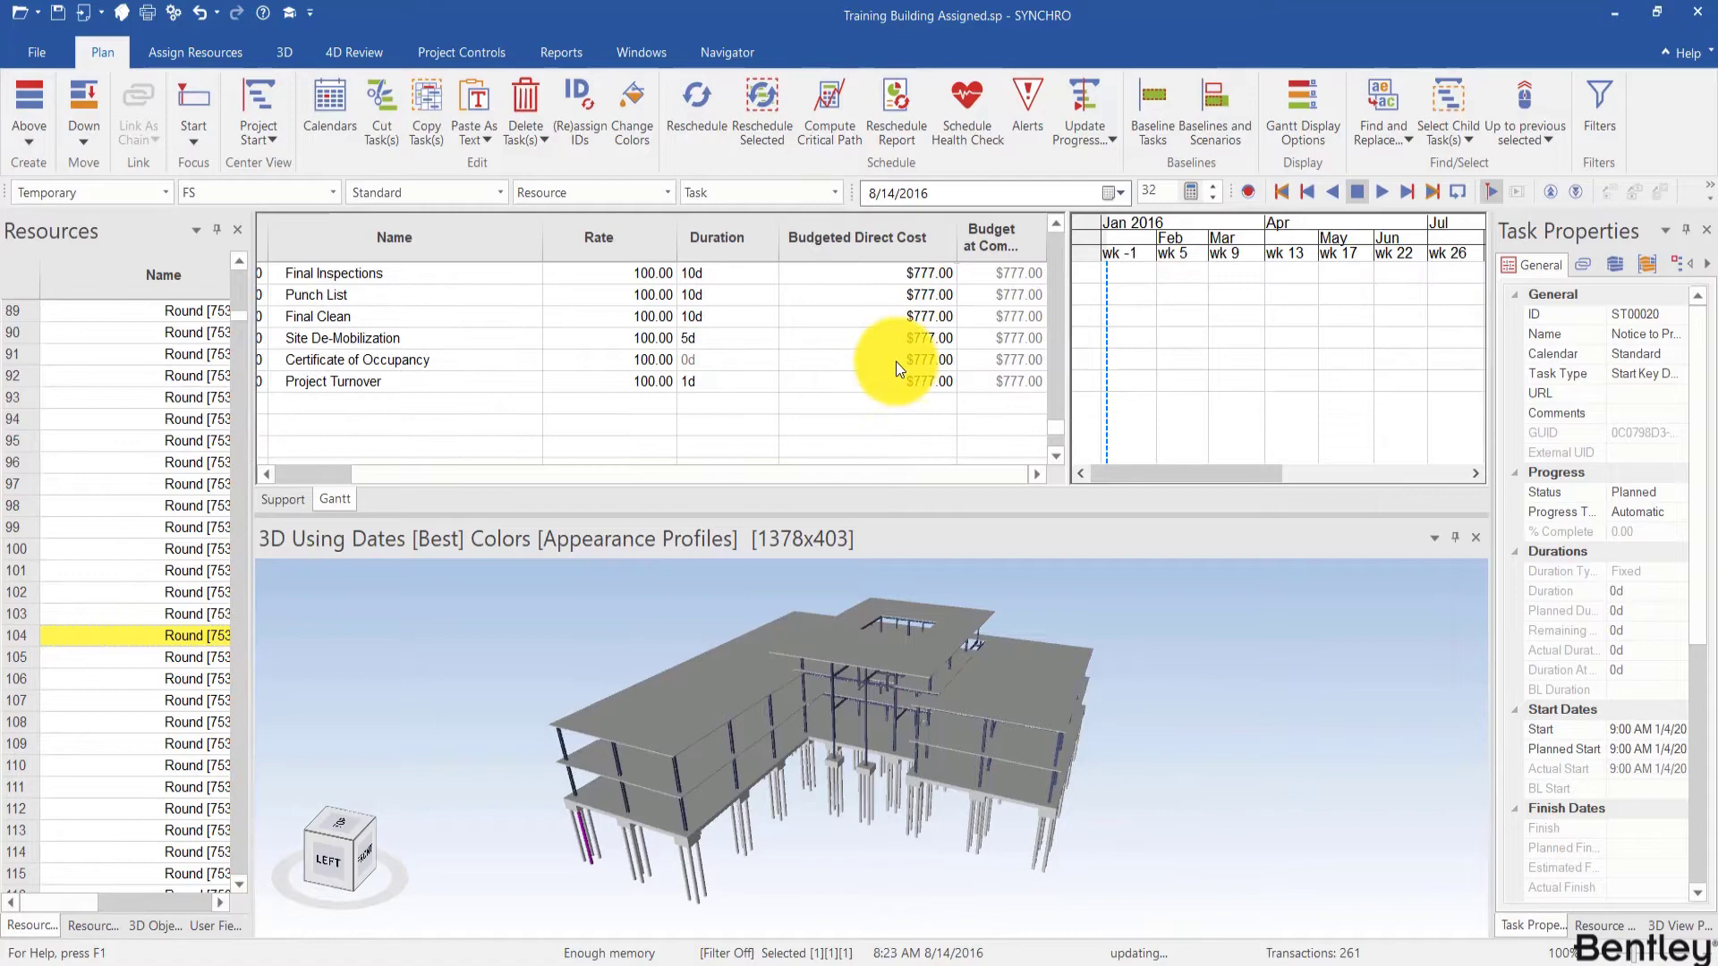
scroll(928, 326, "up", 10)
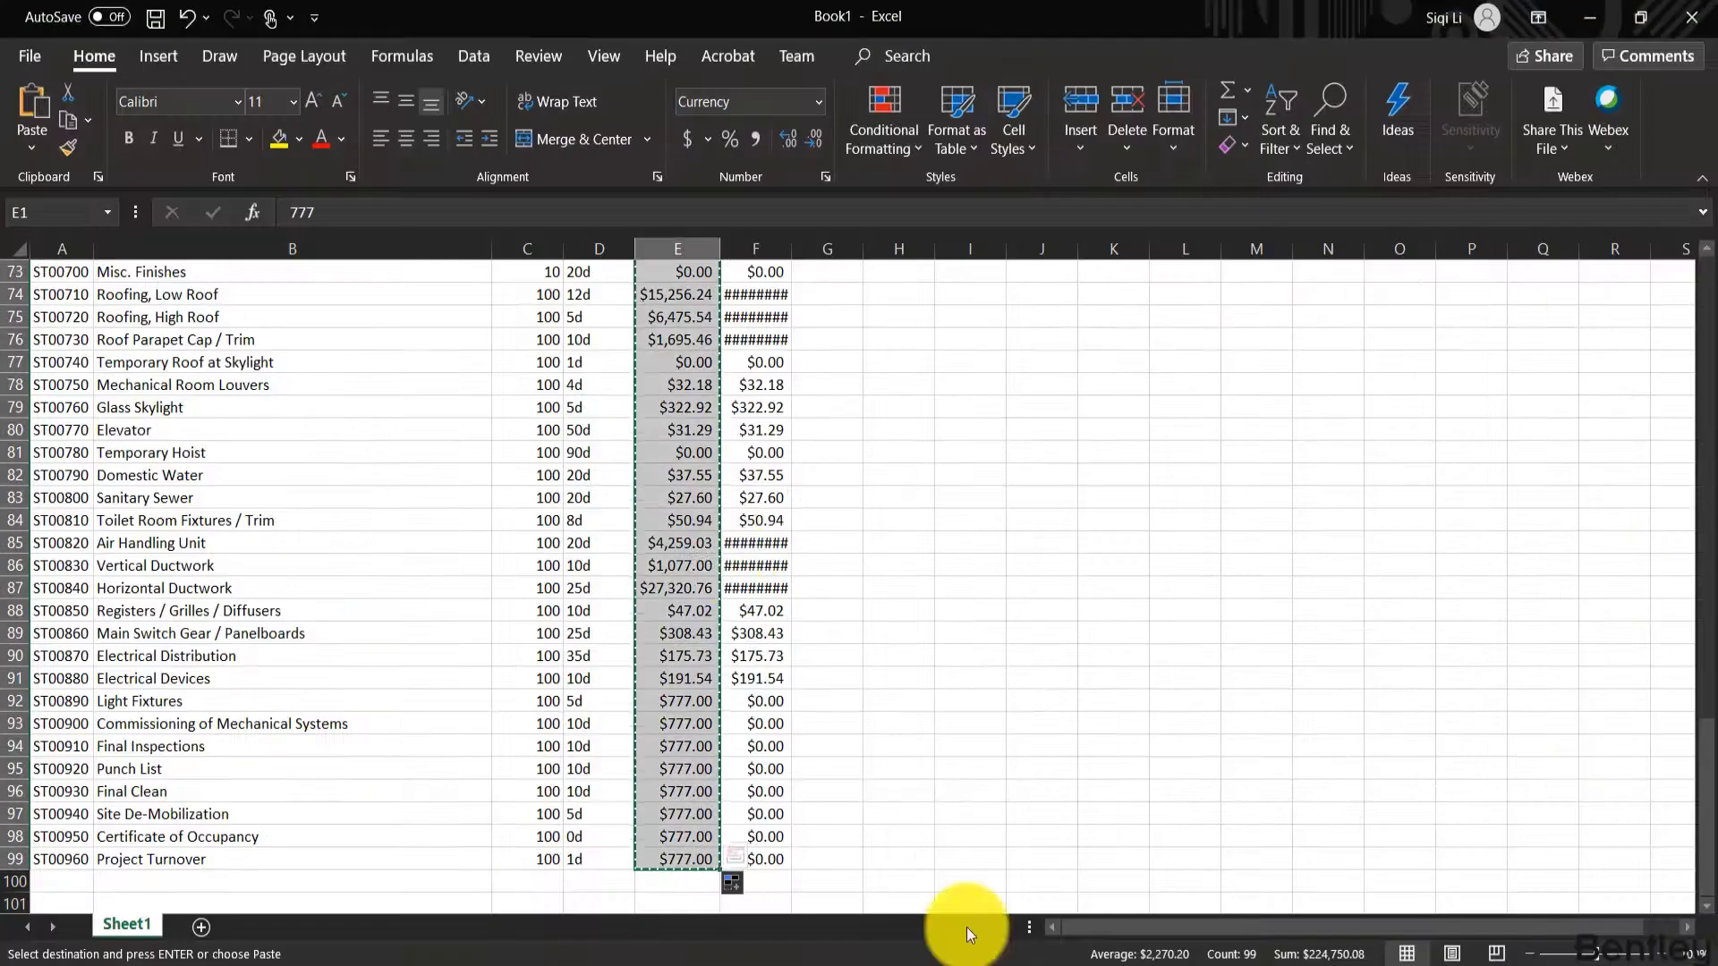
left_click(742, 497)
key("Escape")
scroll(725, 393, "up", 20)
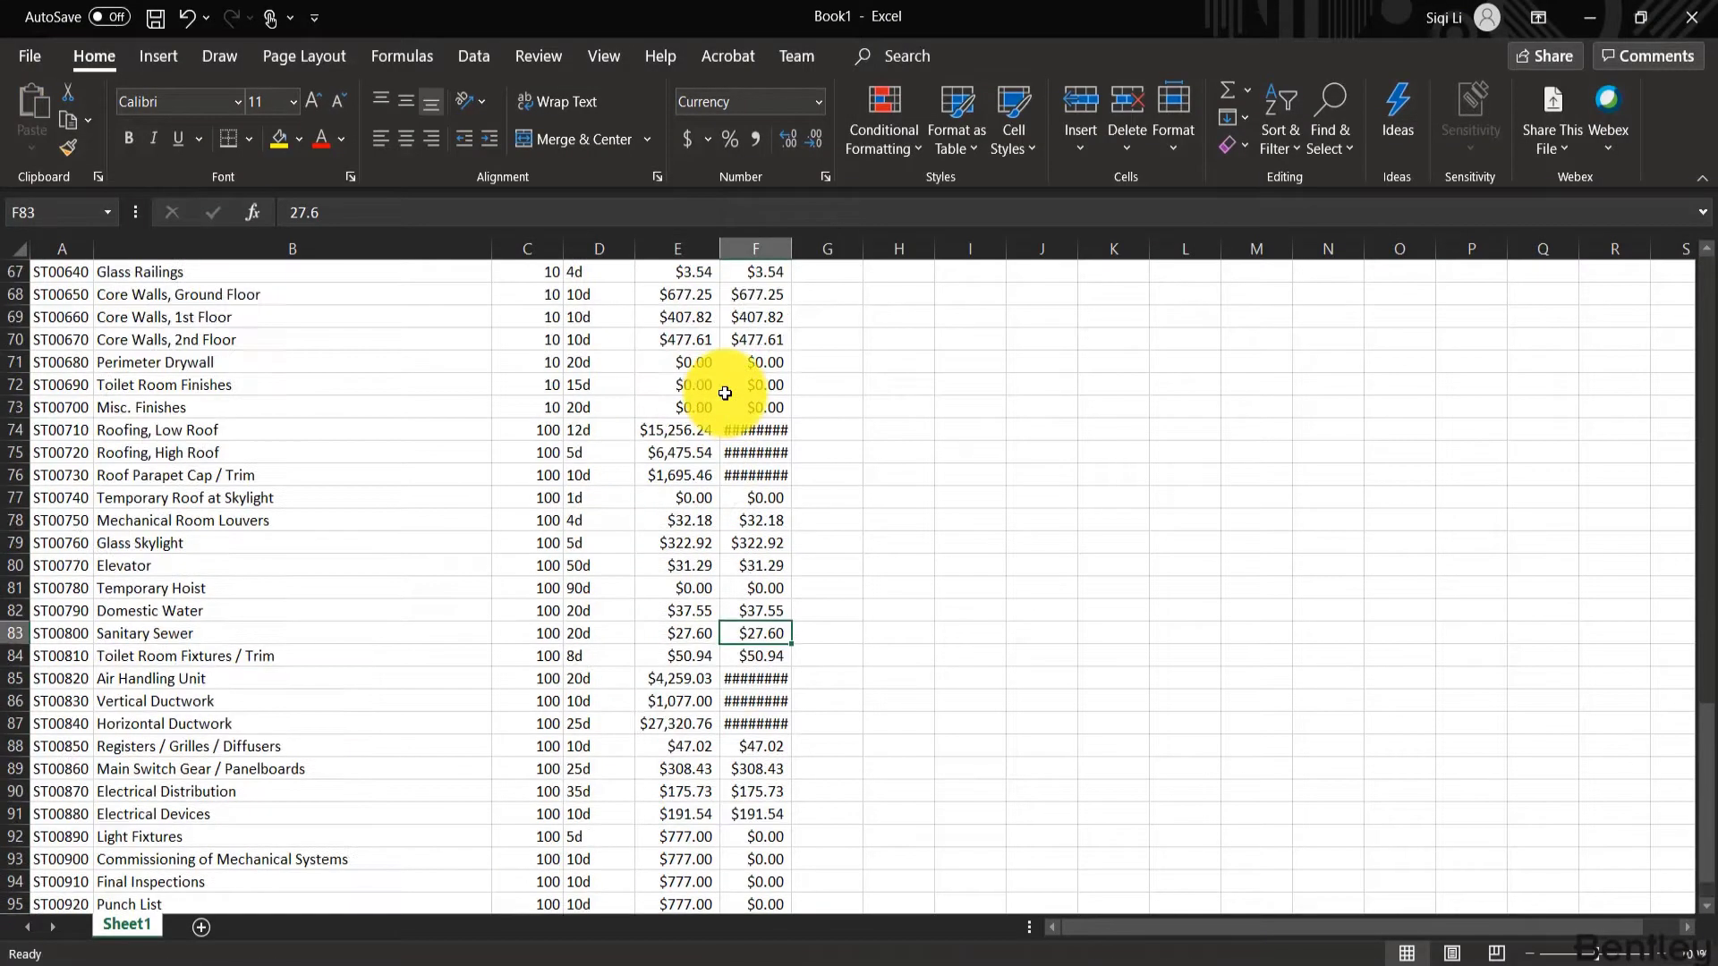
scroll(731, 378, "down", 20)
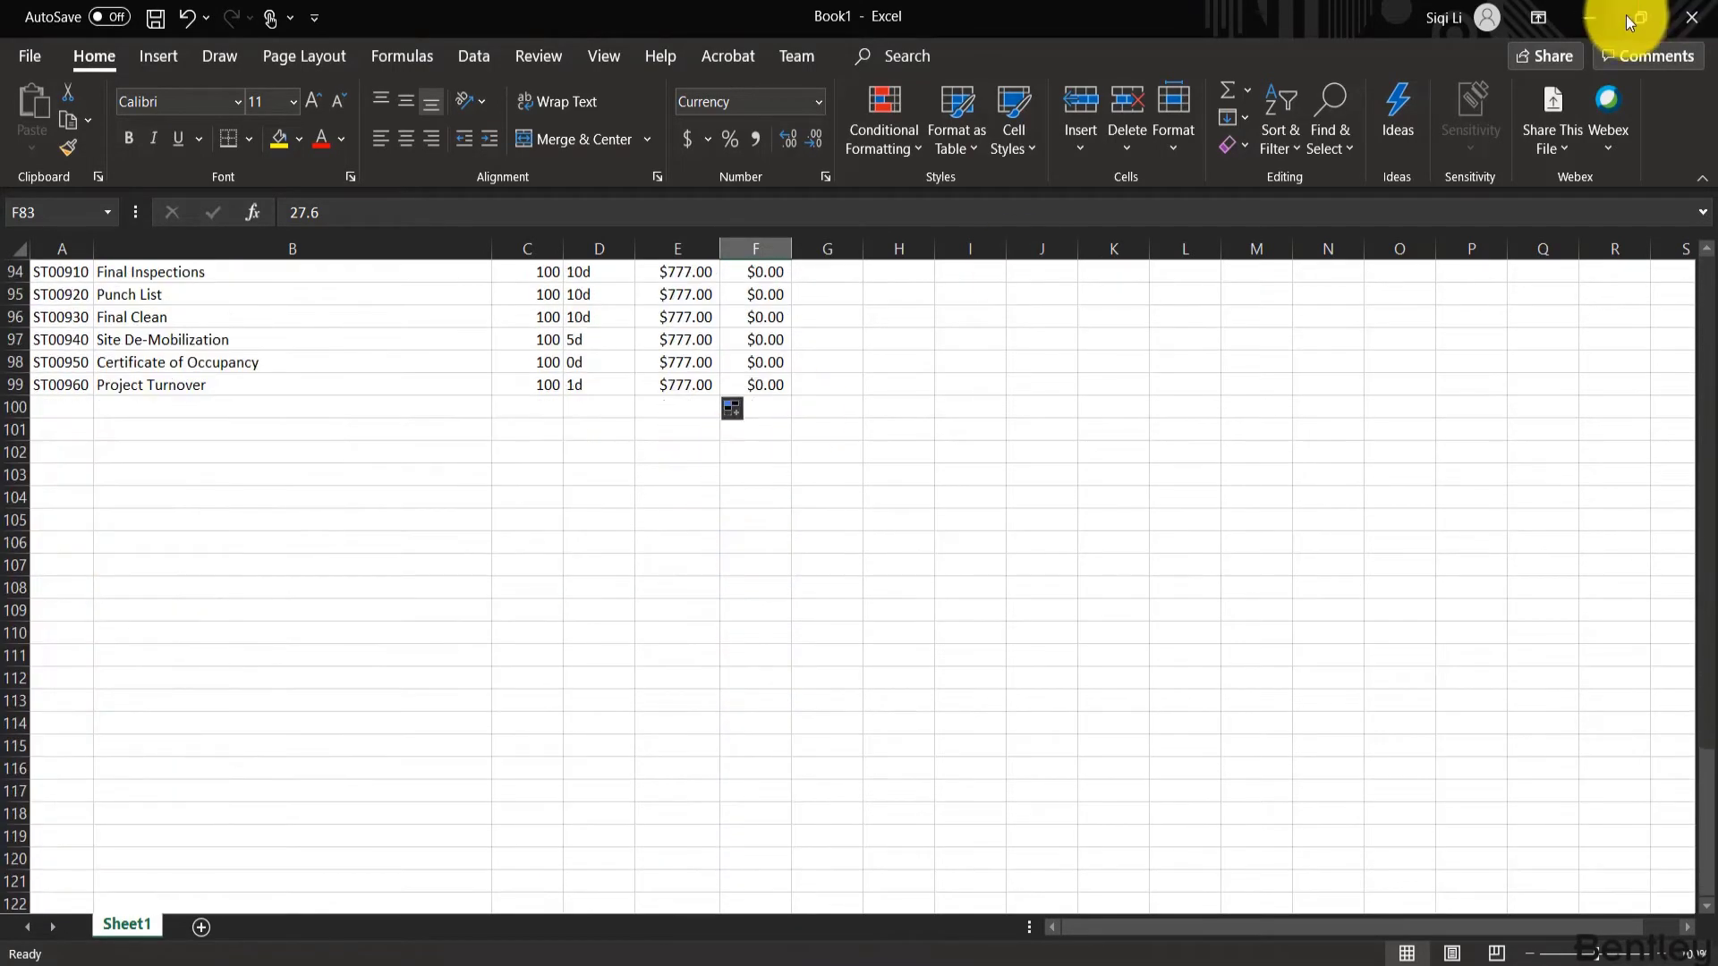
left_click(1594, 14)
scroll(923, 309, "up", 2)
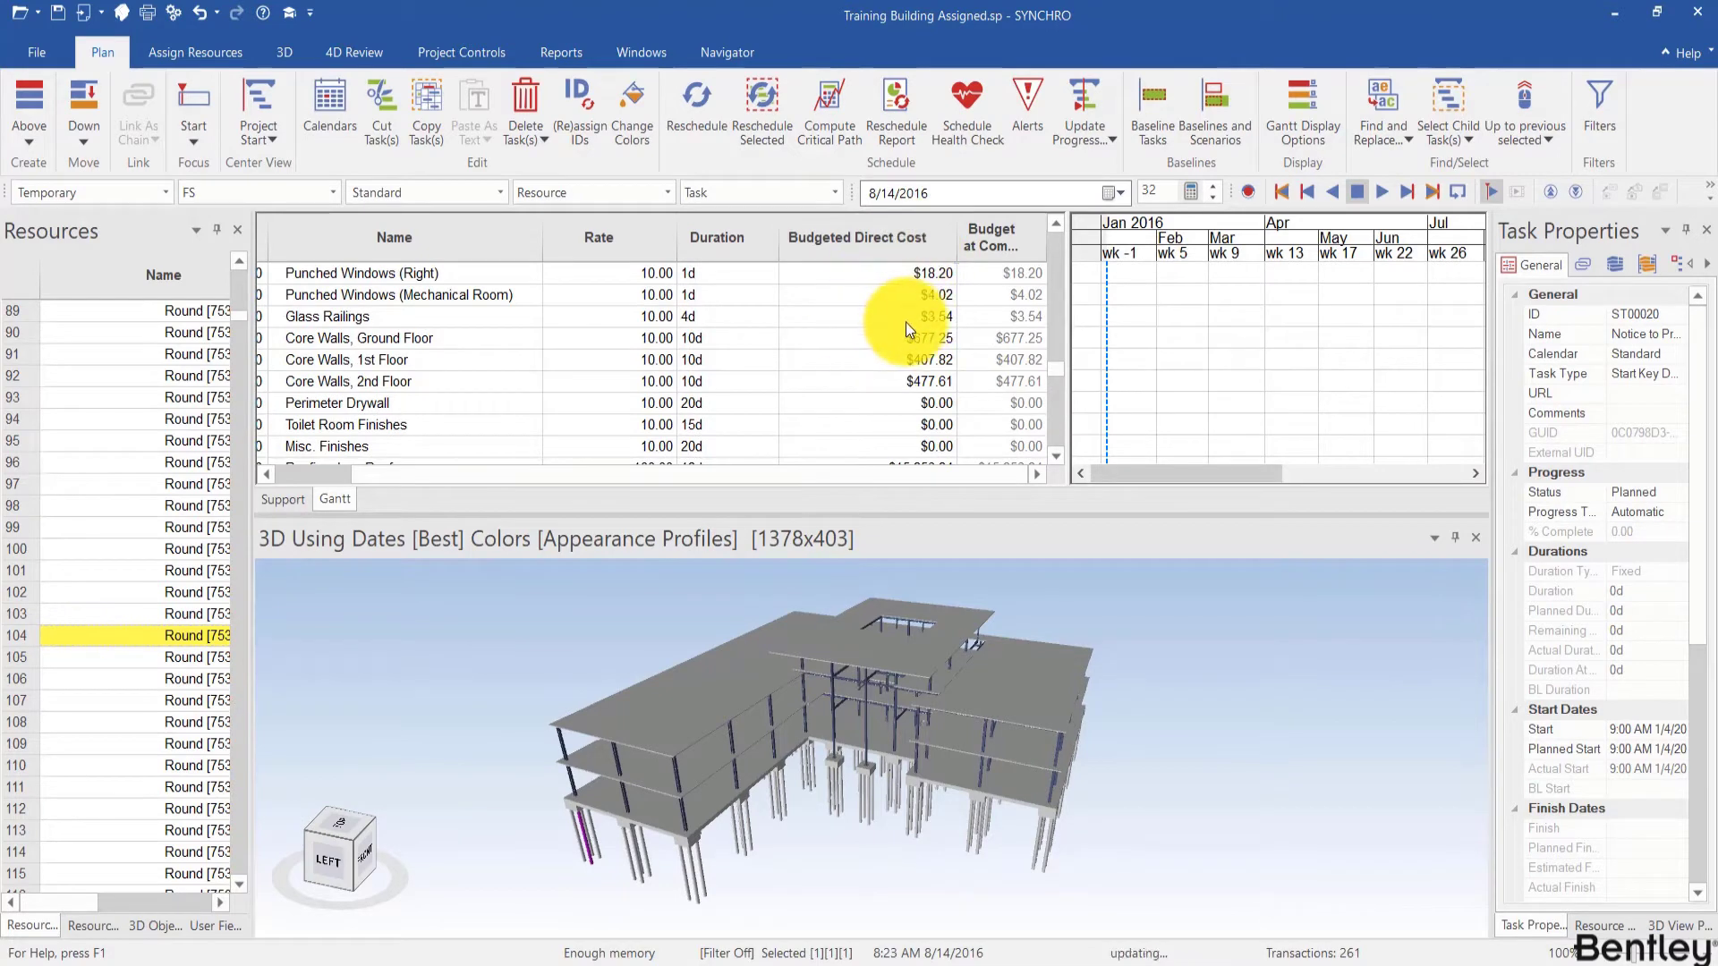
left_click(905, 322)
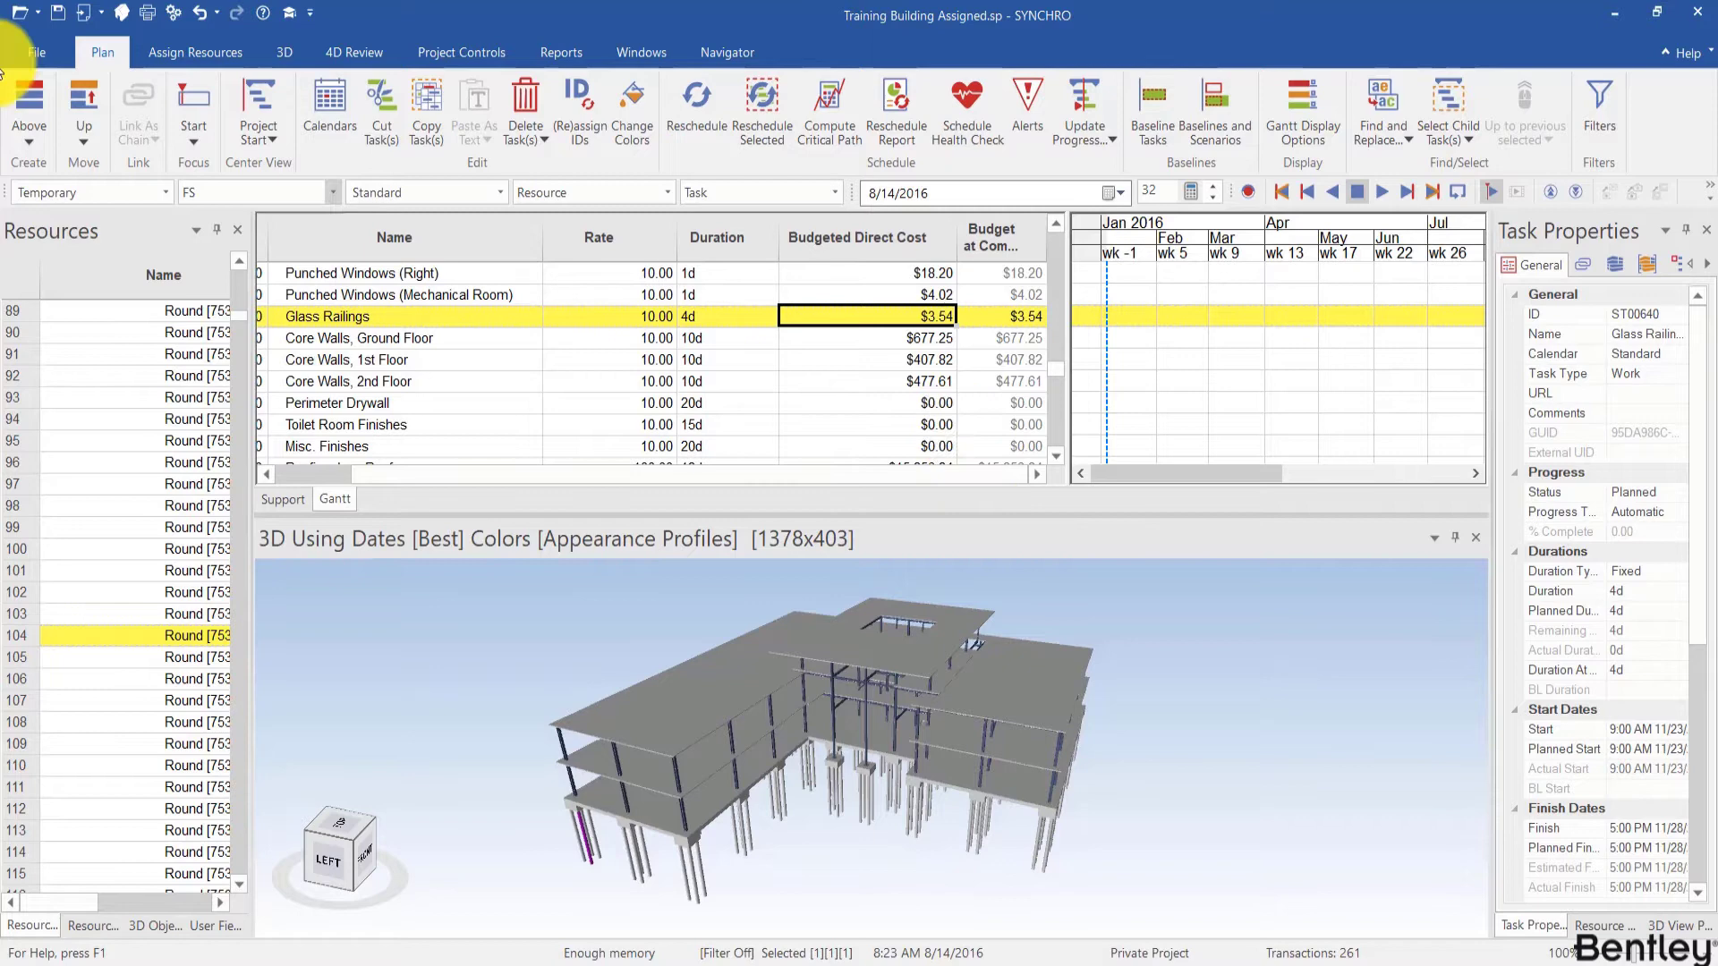
Choose File > Export > Microsoft Excel to begin exporting the project.
left_click(23, 50)
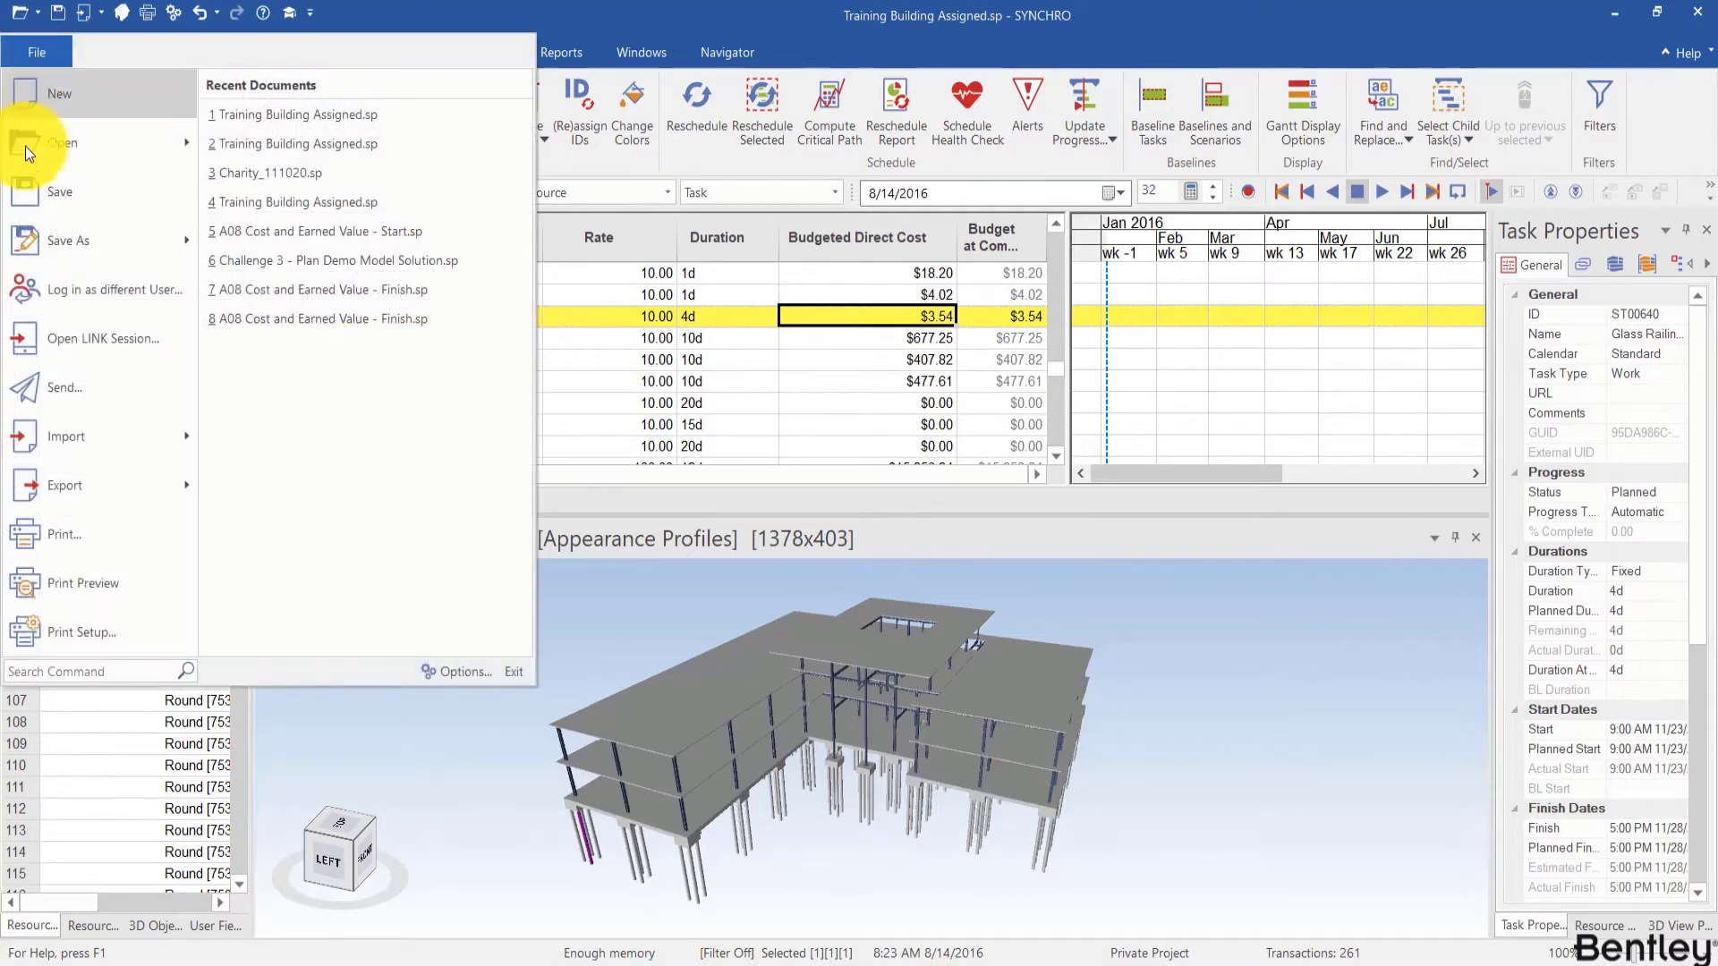
mouse_move(190, 484)
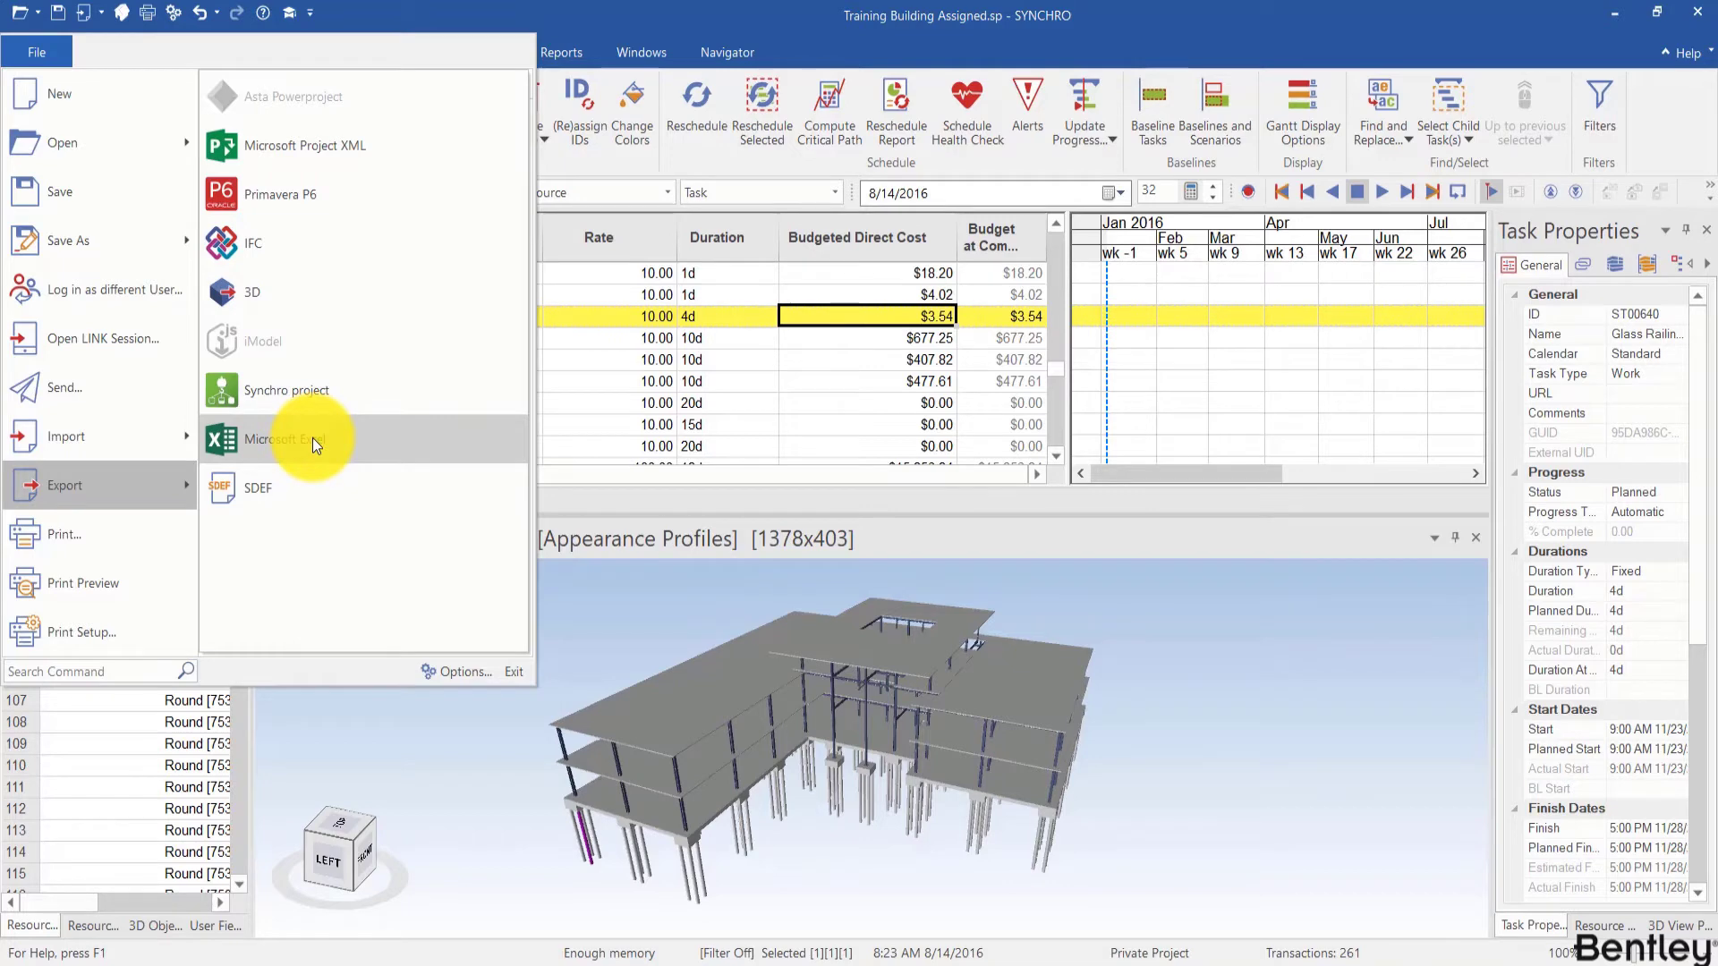
left_click(313, 438)
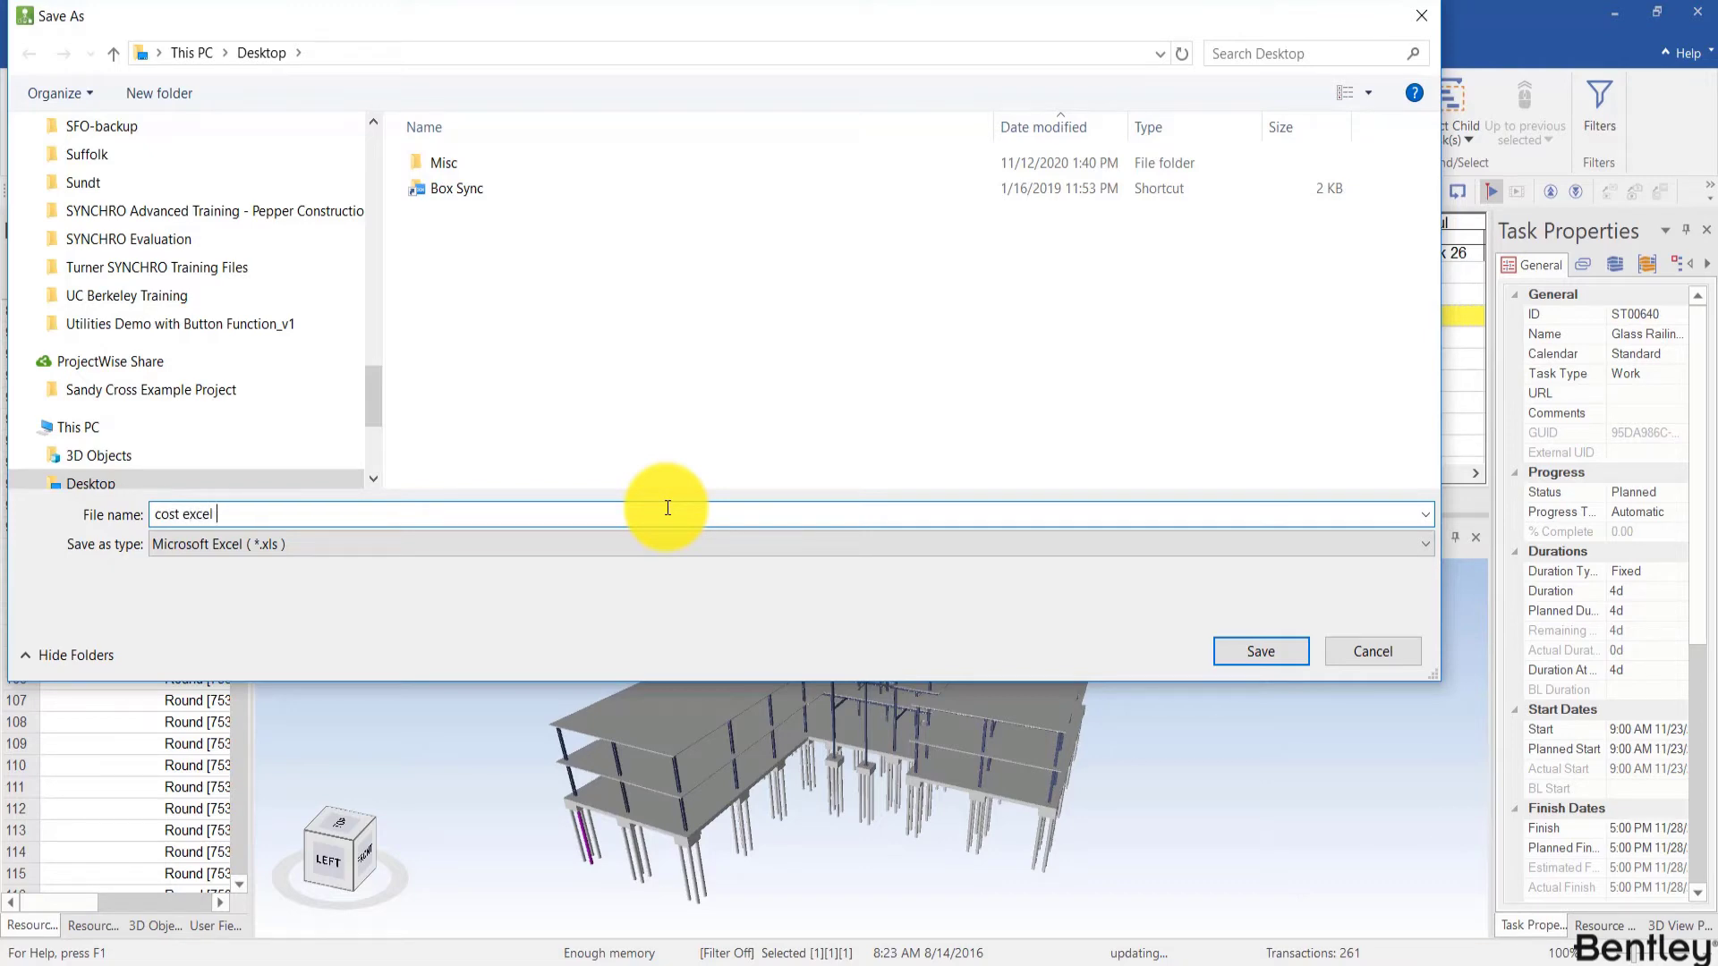
Save as cost excel export on the Desktop and export with Custom layout, all objects included.
key("Return")
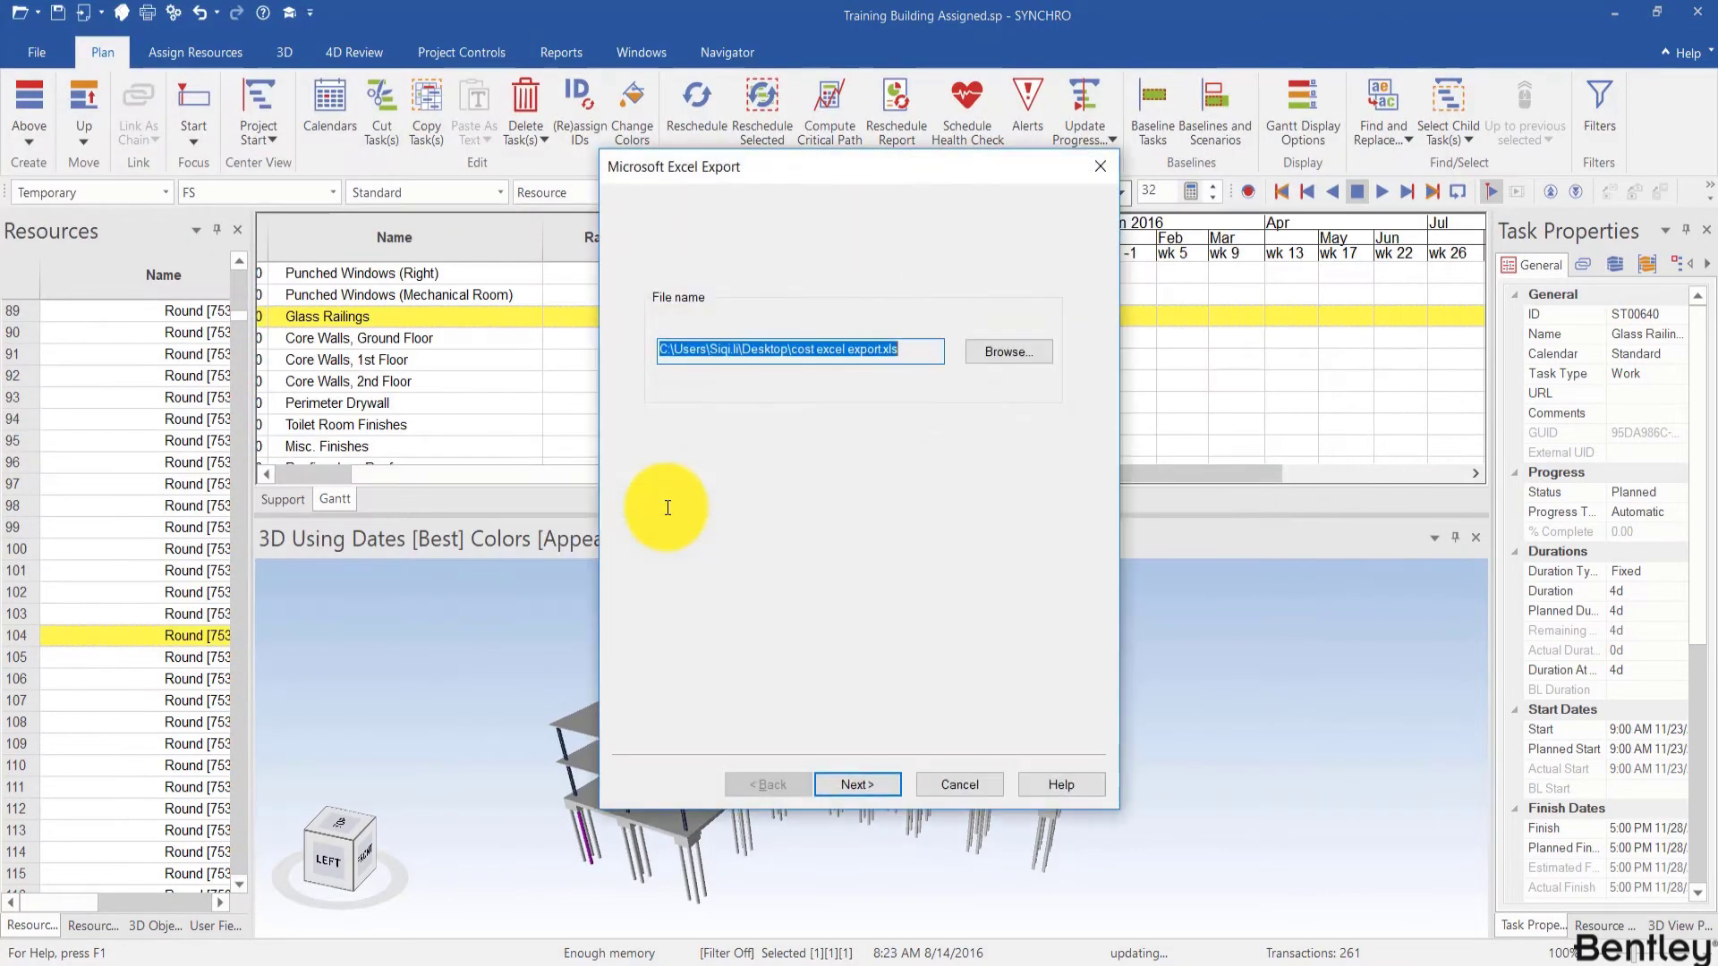
left_click(853, 783)
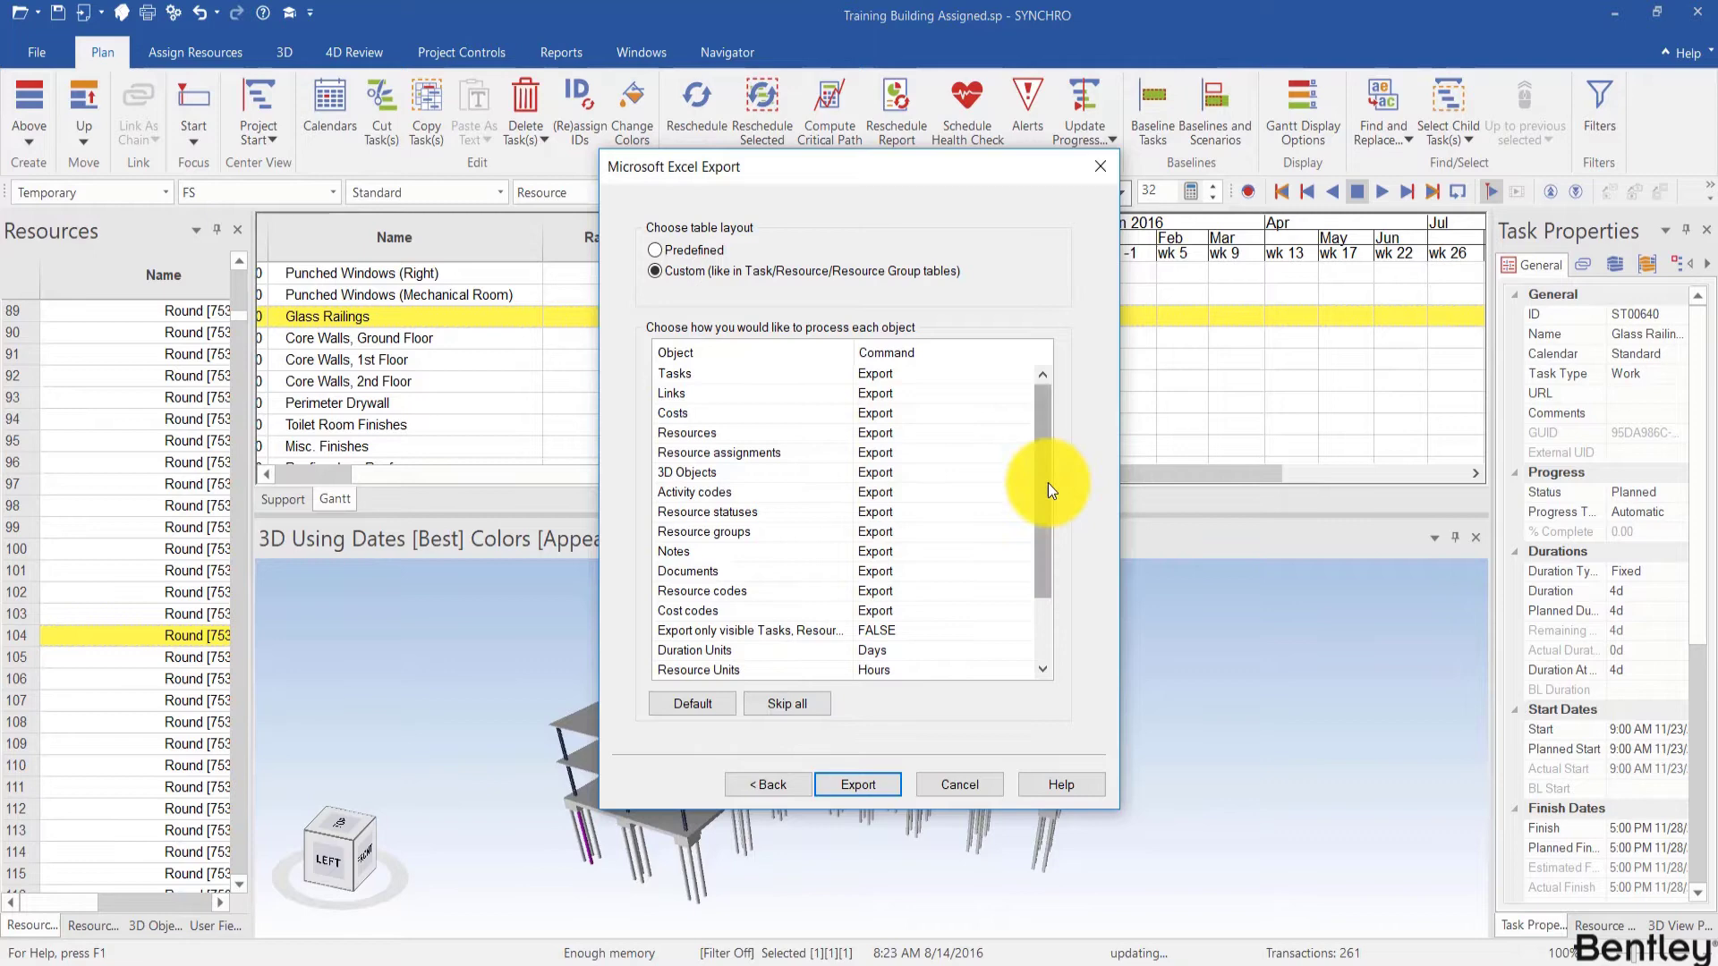
scroll(916, 501, "down", 2)
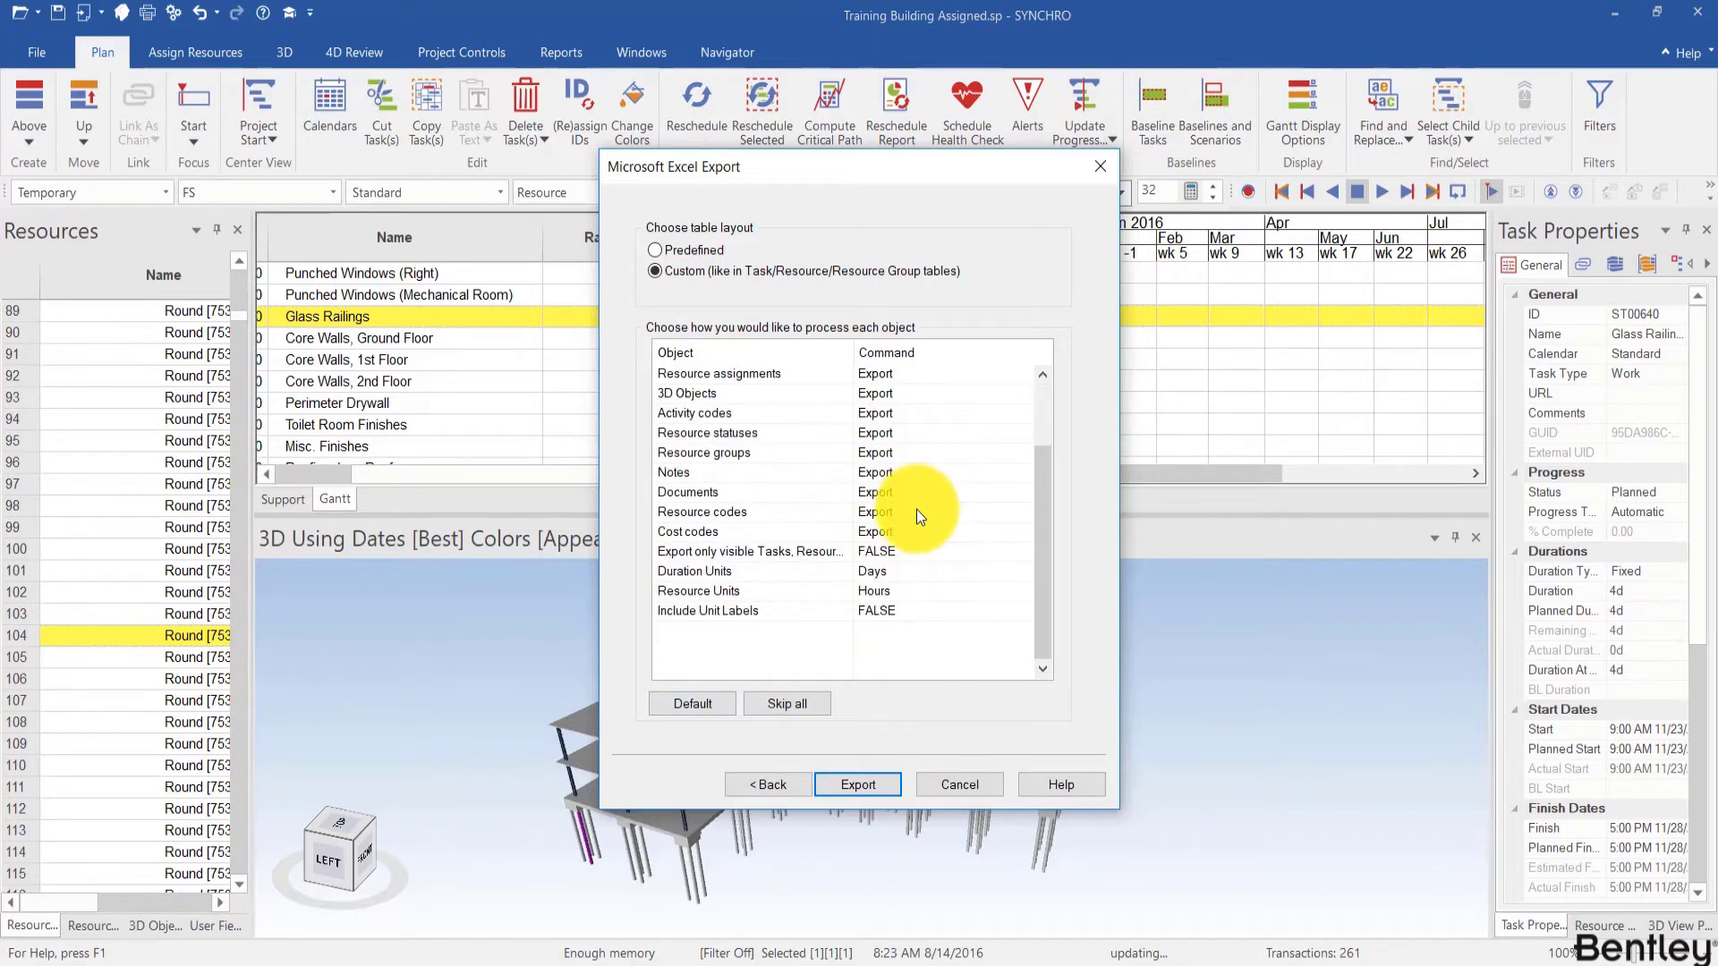
scroll(916, 508, "up", 2)
scroll(916, 508, "down", 2)
scroll(969, 519, "up", 2)
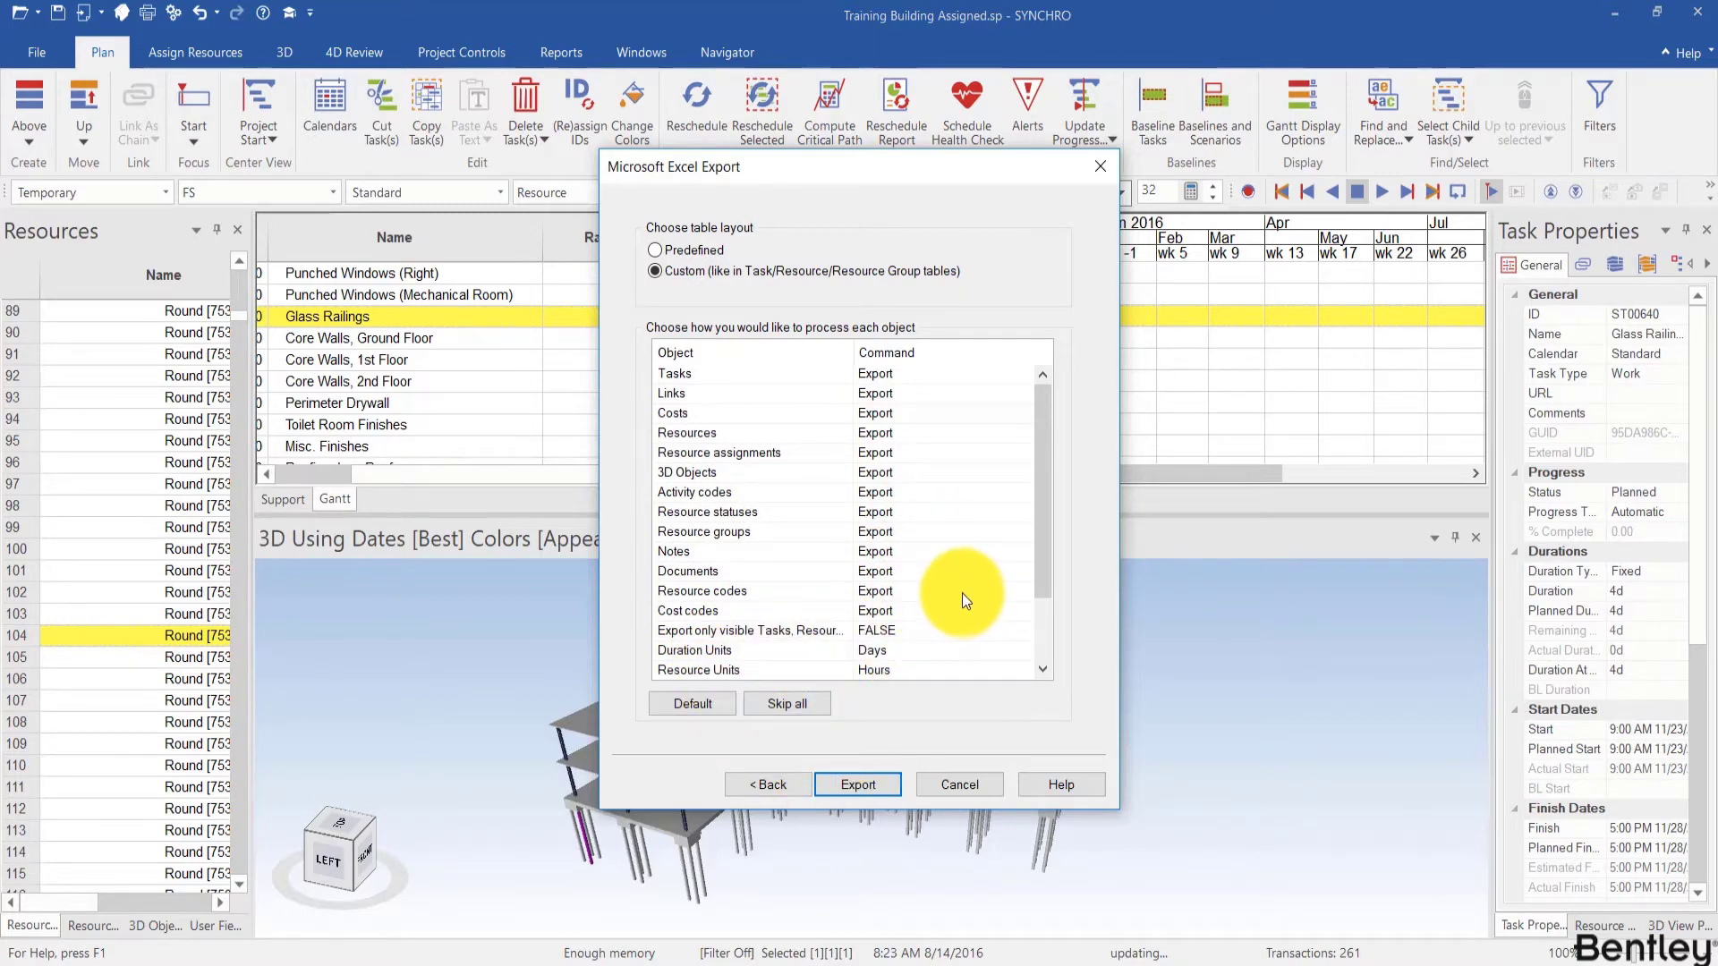
left_click(870, 783)
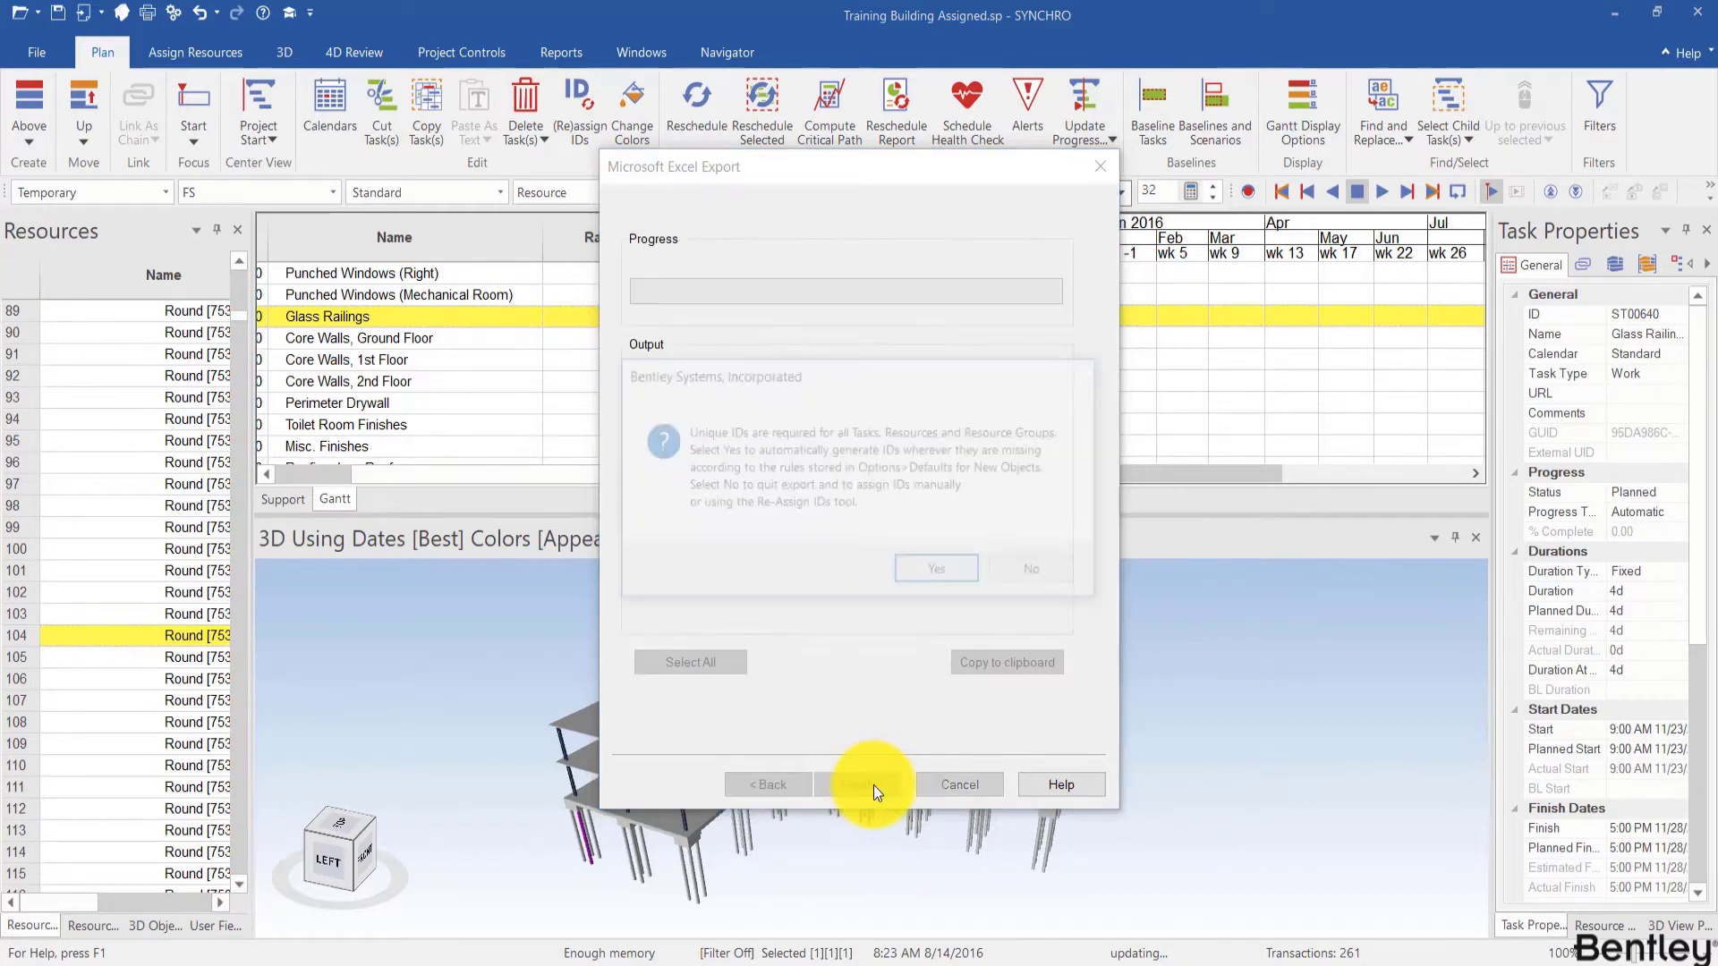
Accept generating missing unique IDs, discard blank Book1 unsaved, and finish the export.
left_click(941, 570)
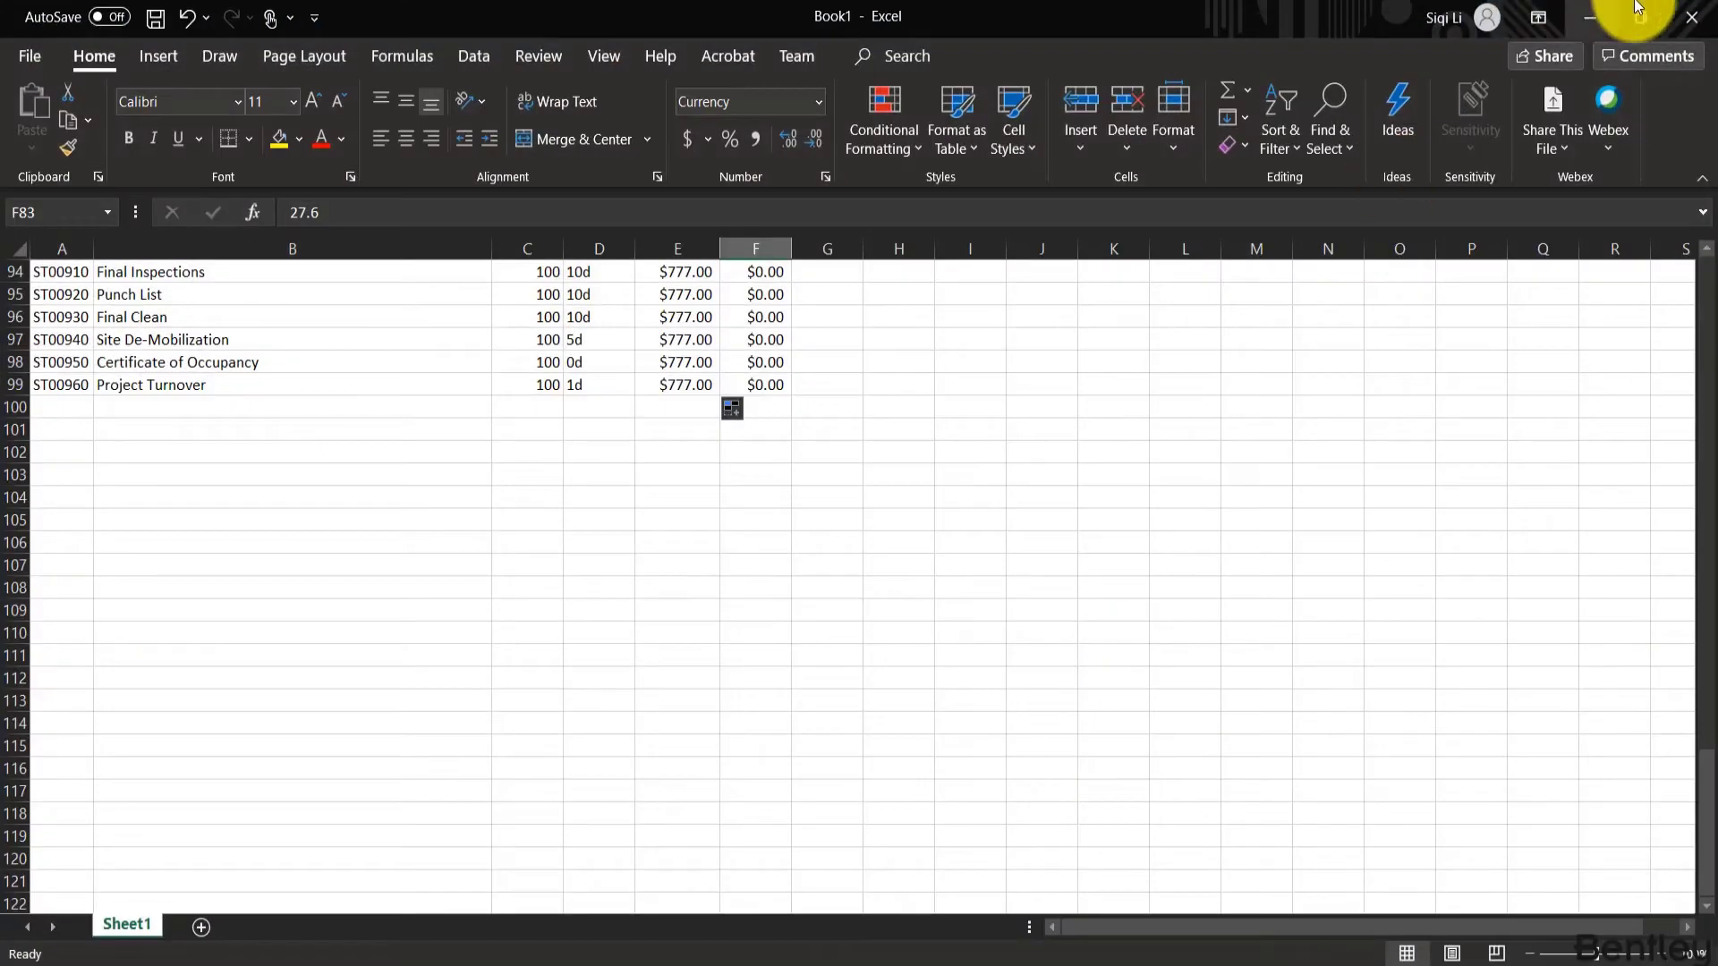
left_click(1691, 16)
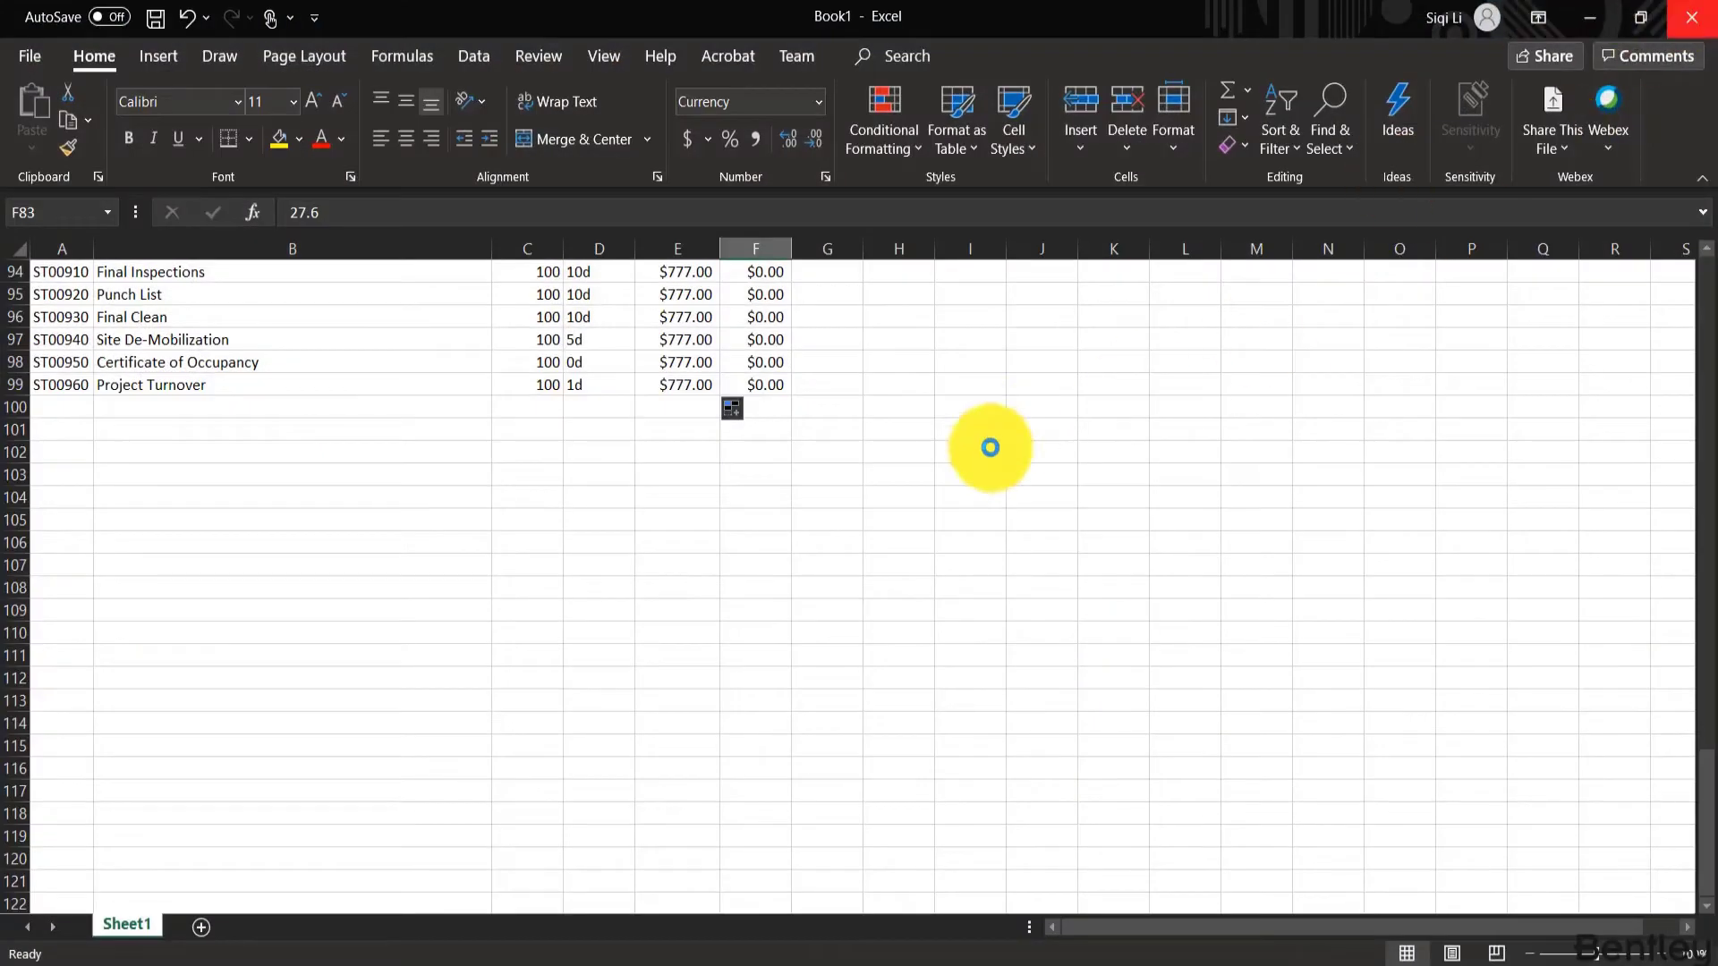
left_click(934, 649)
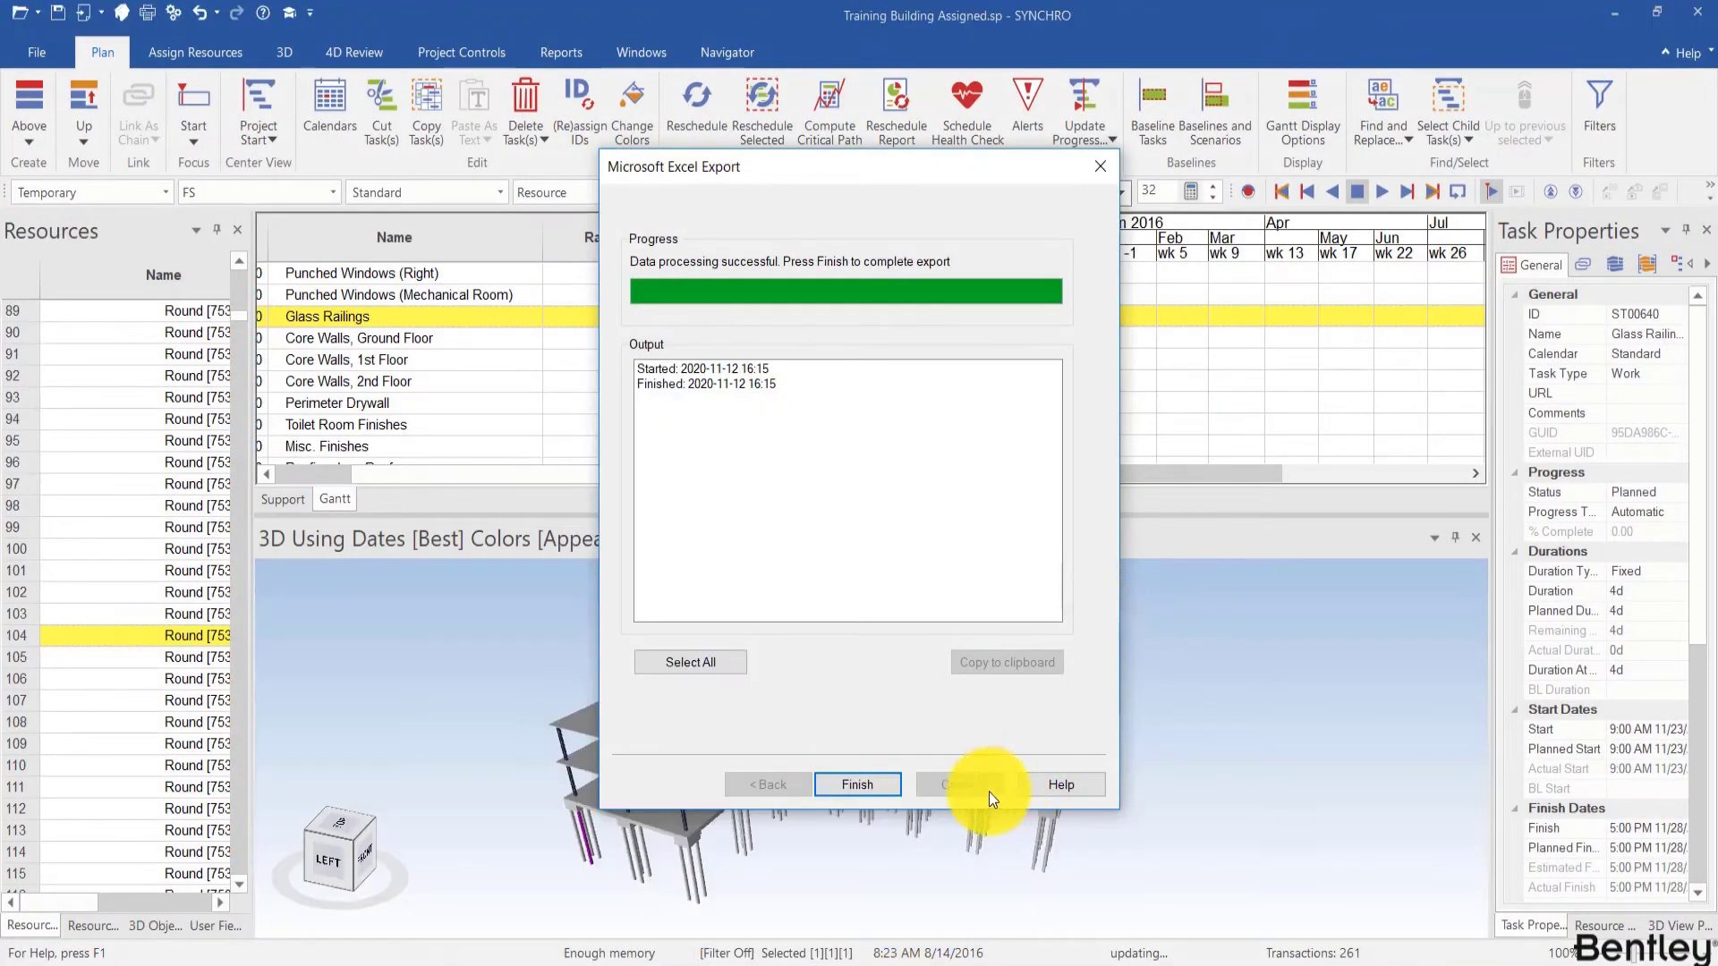
left_click(859, 788)
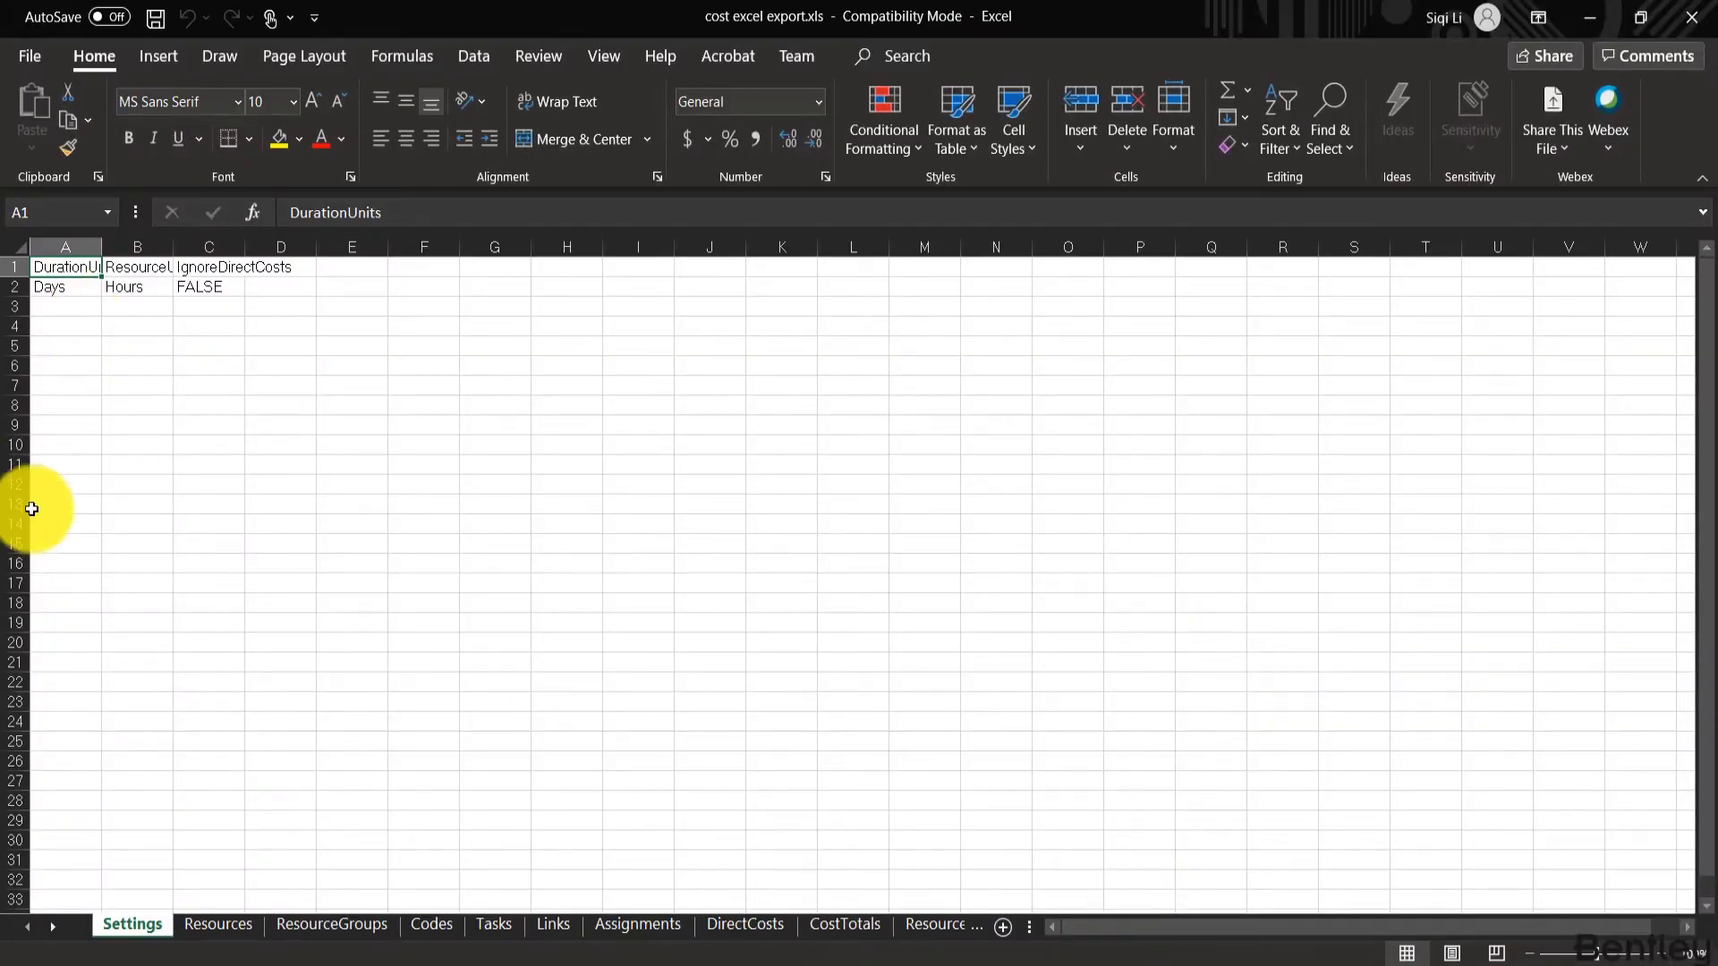
On the Resources sheet, AutoFit the Calendar, Supplier, ResourceName and ResourceType columns.
left_click(214, 924)
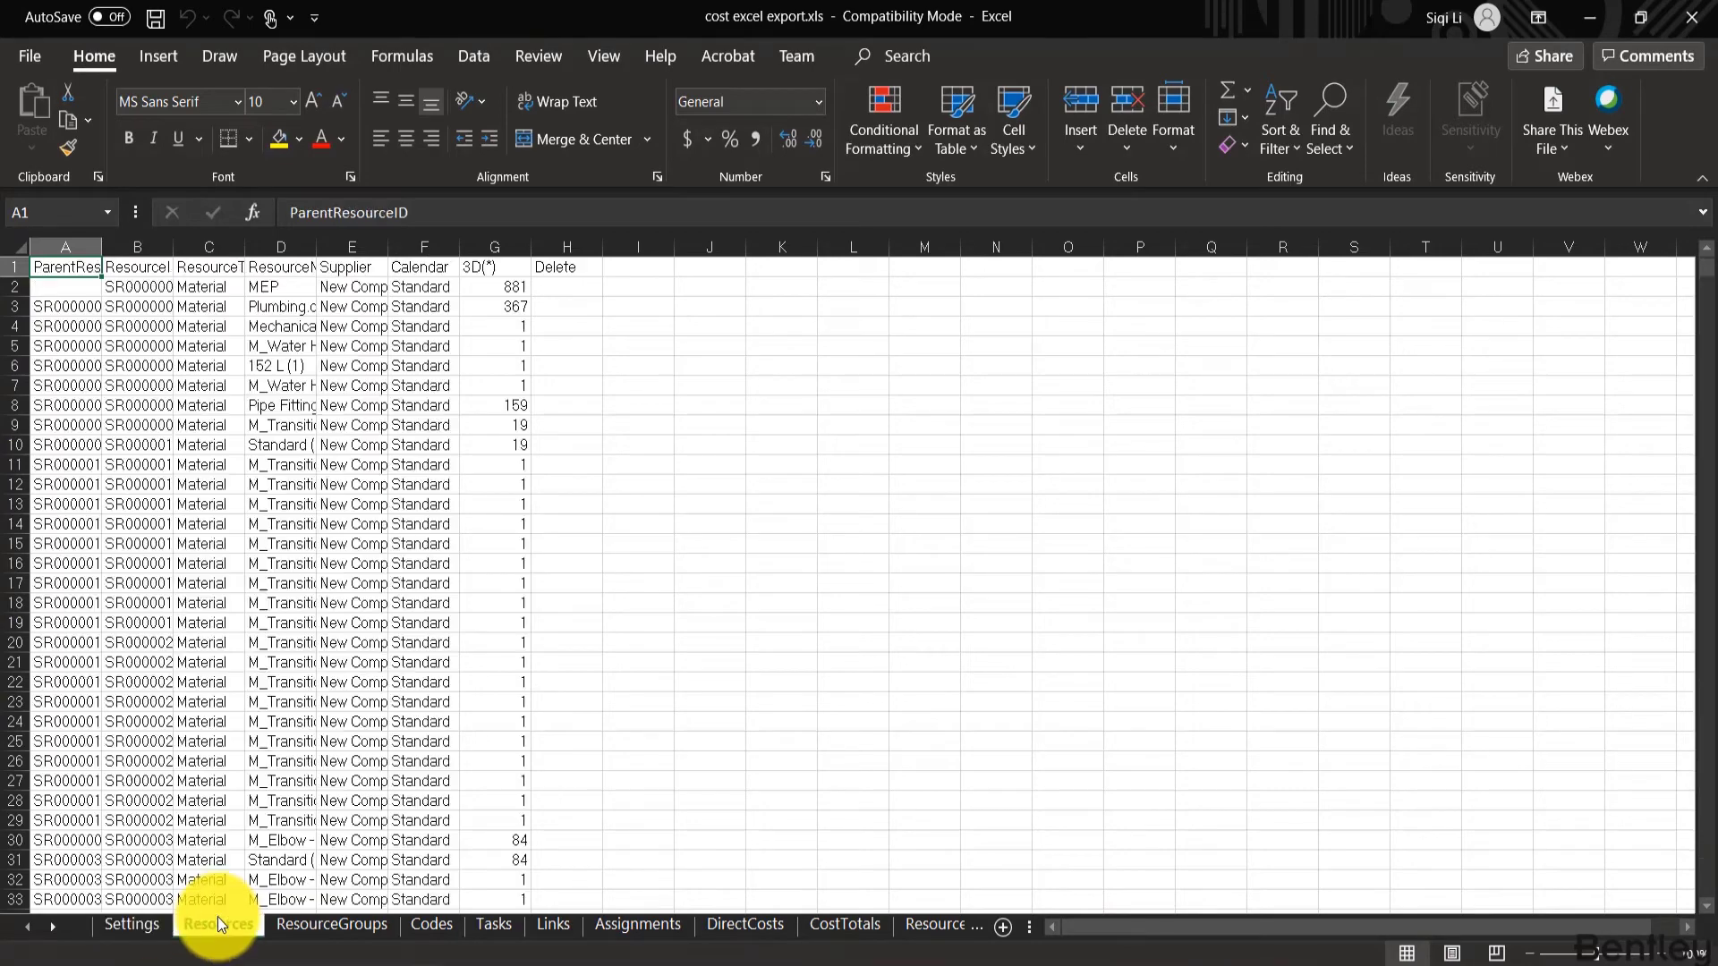
double_click(459, 244)
double_click(389, 244)
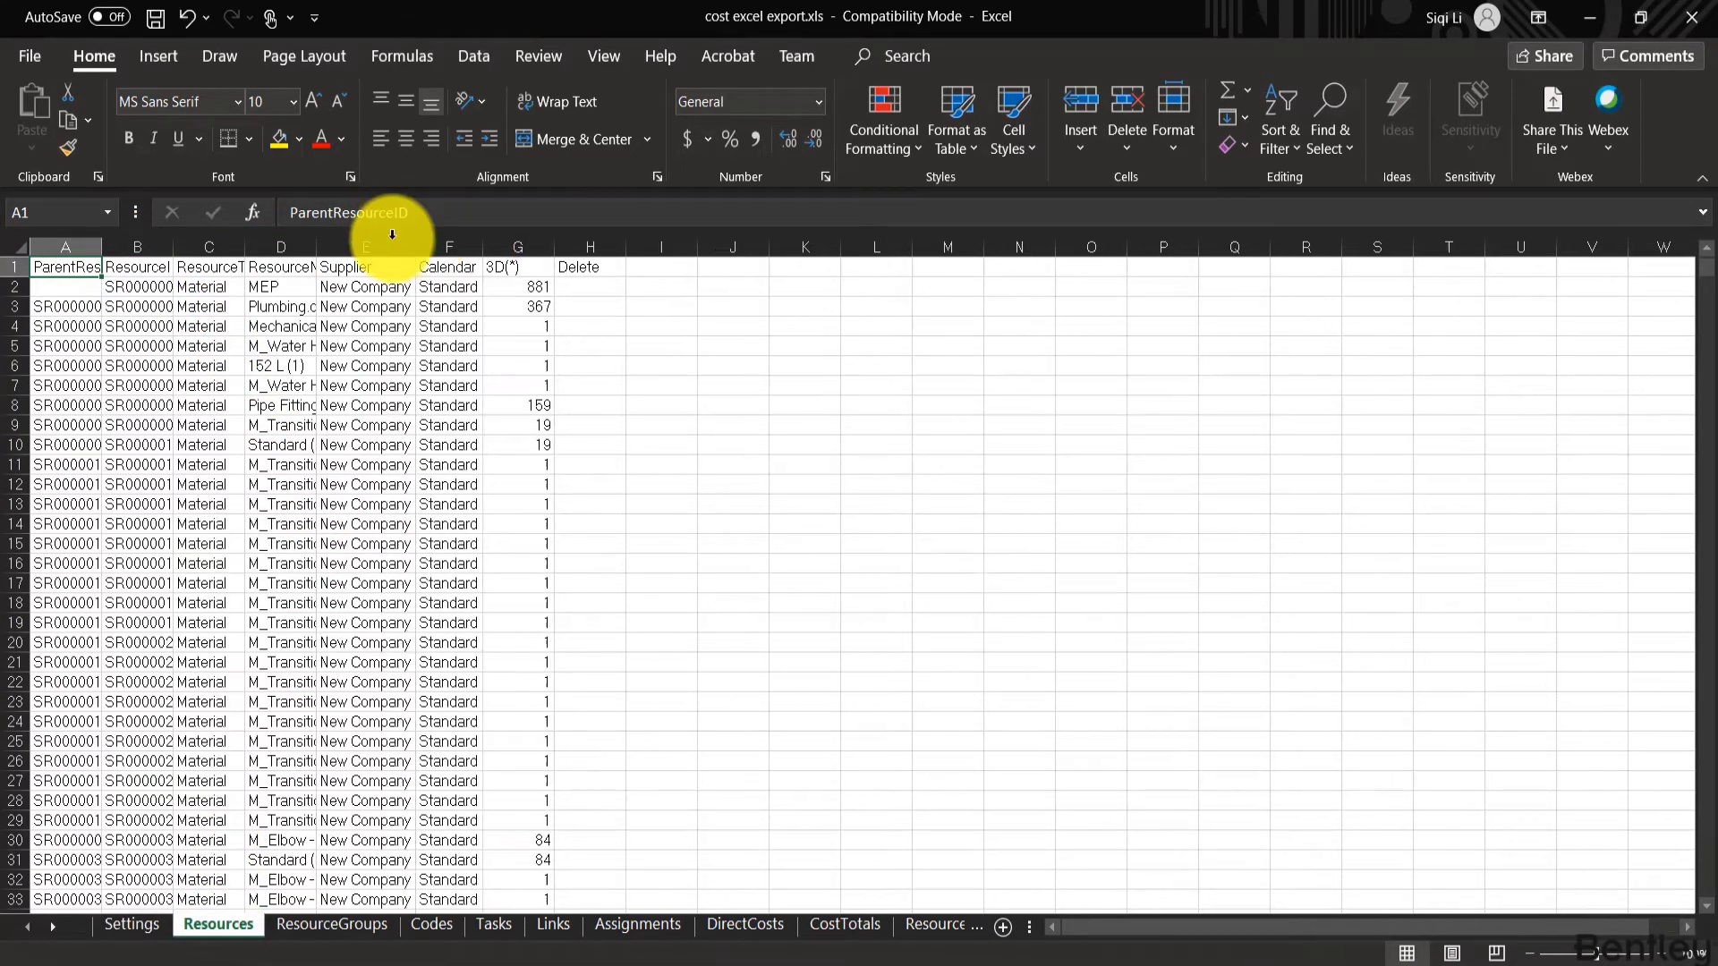
double_click(315, 243)
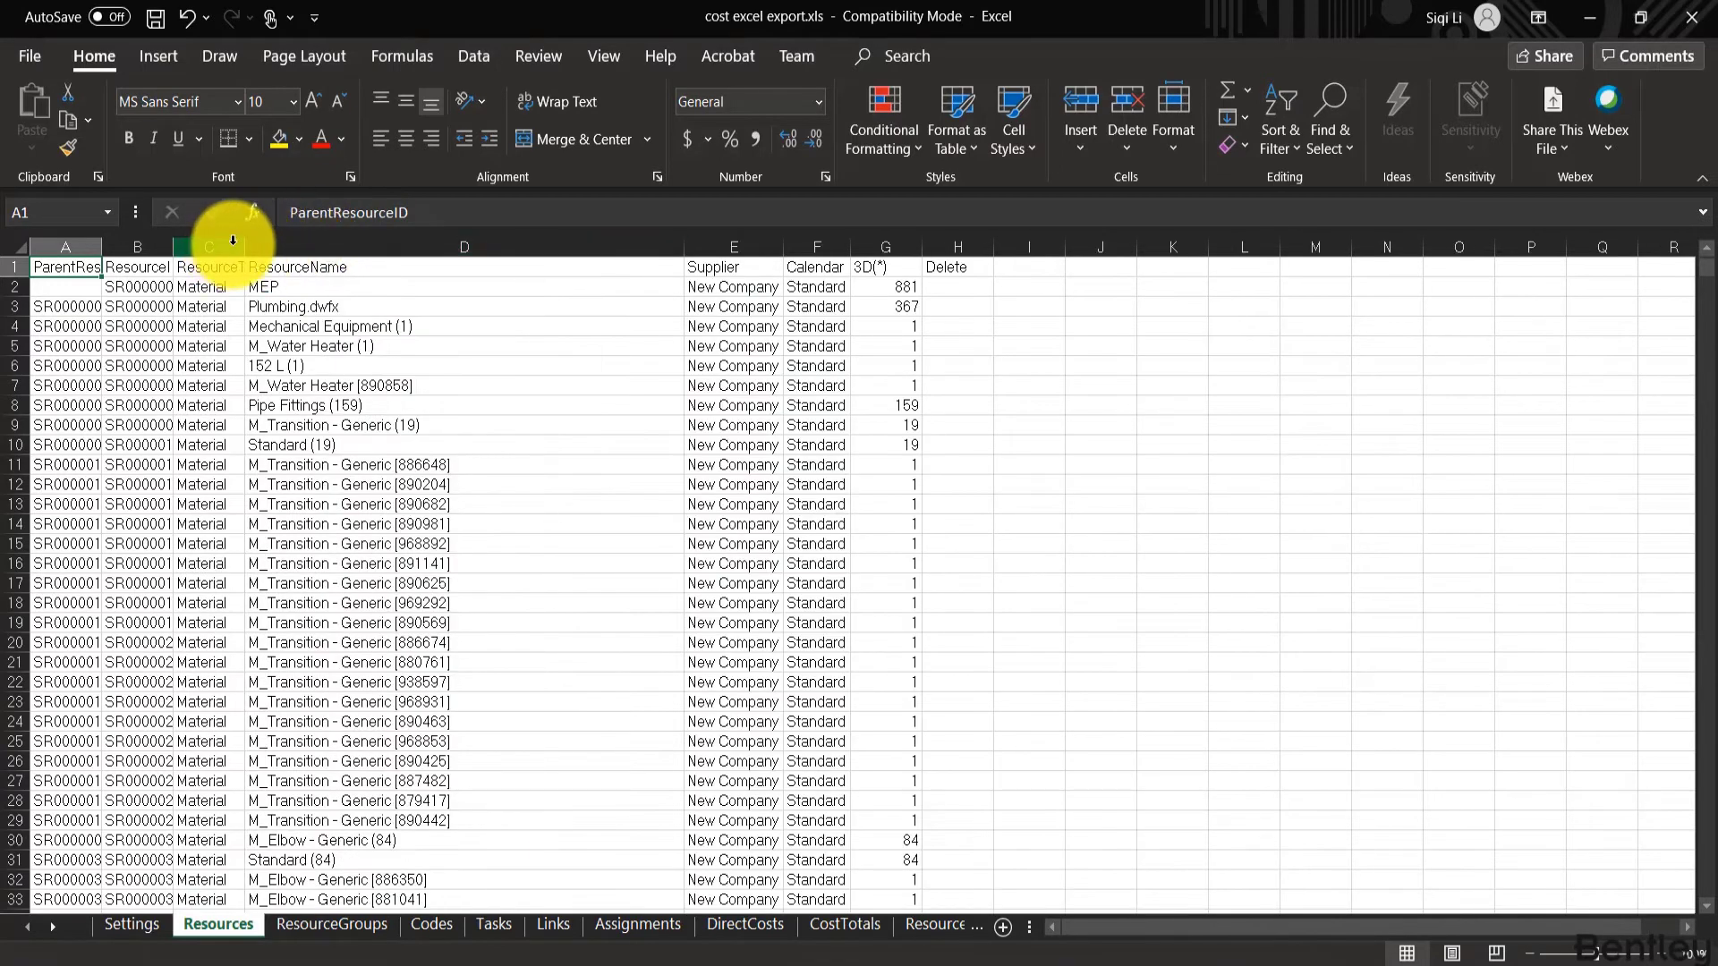
double_click(245, 243)
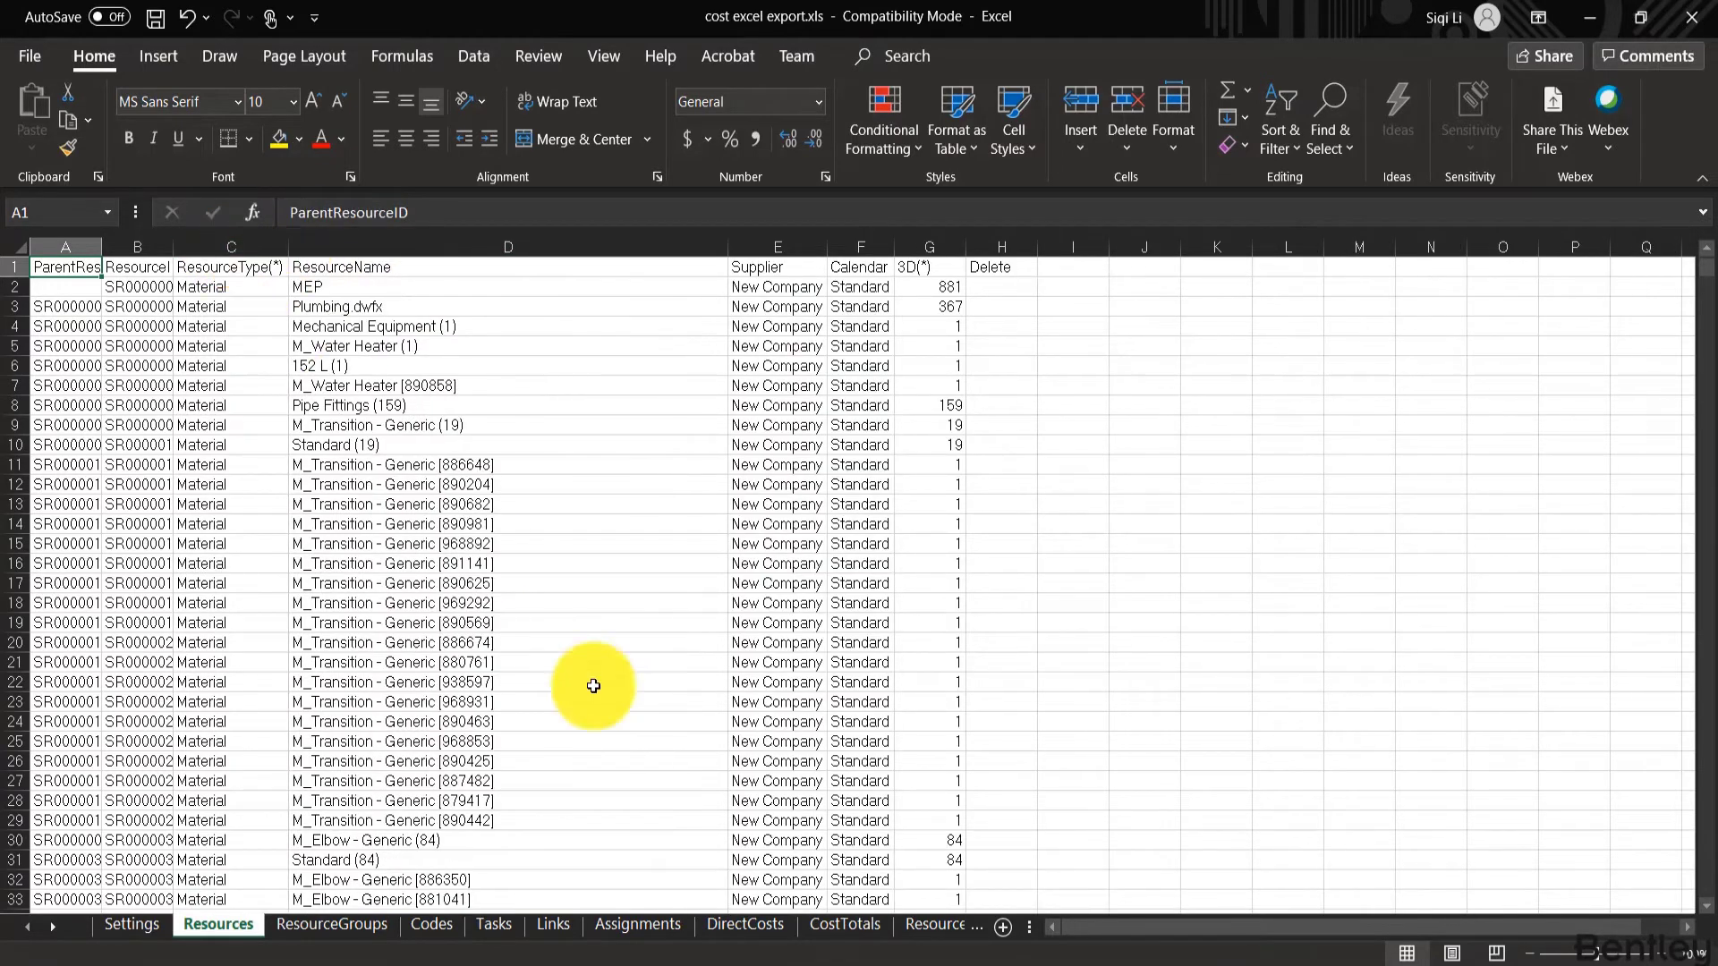
Go through ResourceGroups and Codes to the Tasks sheet and AutoFit its BudgetedDirectCost column.
left_click(371, 923)
left_click(429, 923)
left_click(494, 923)
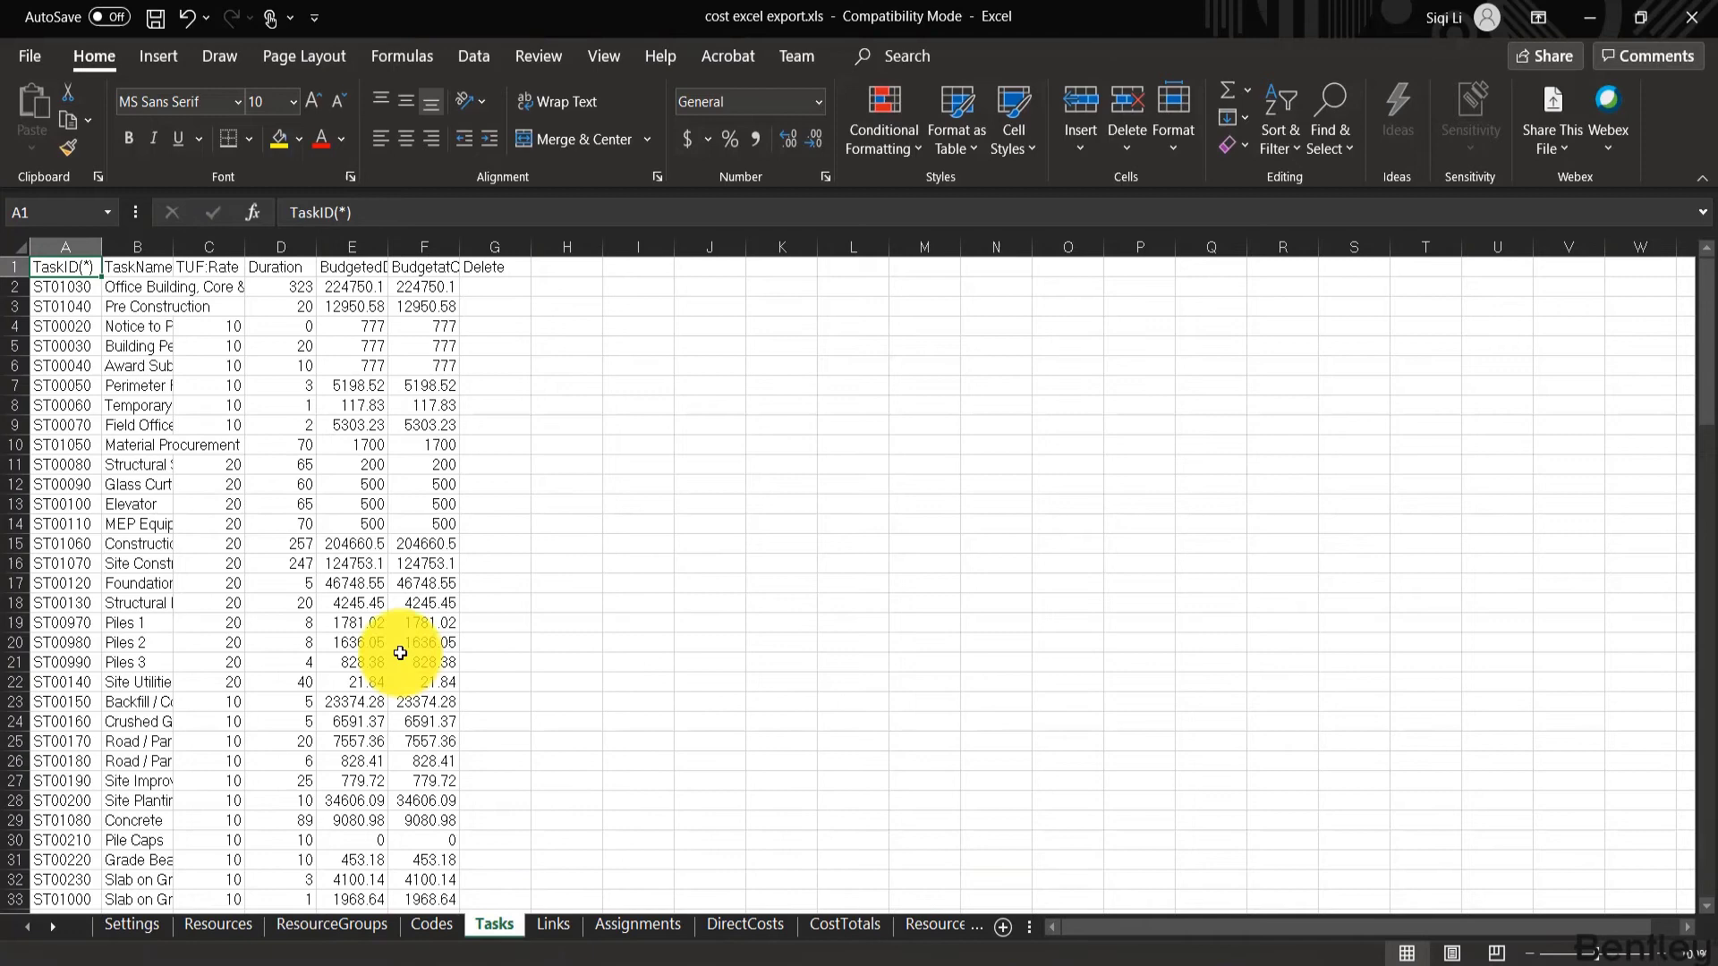
double_click(387, 246)
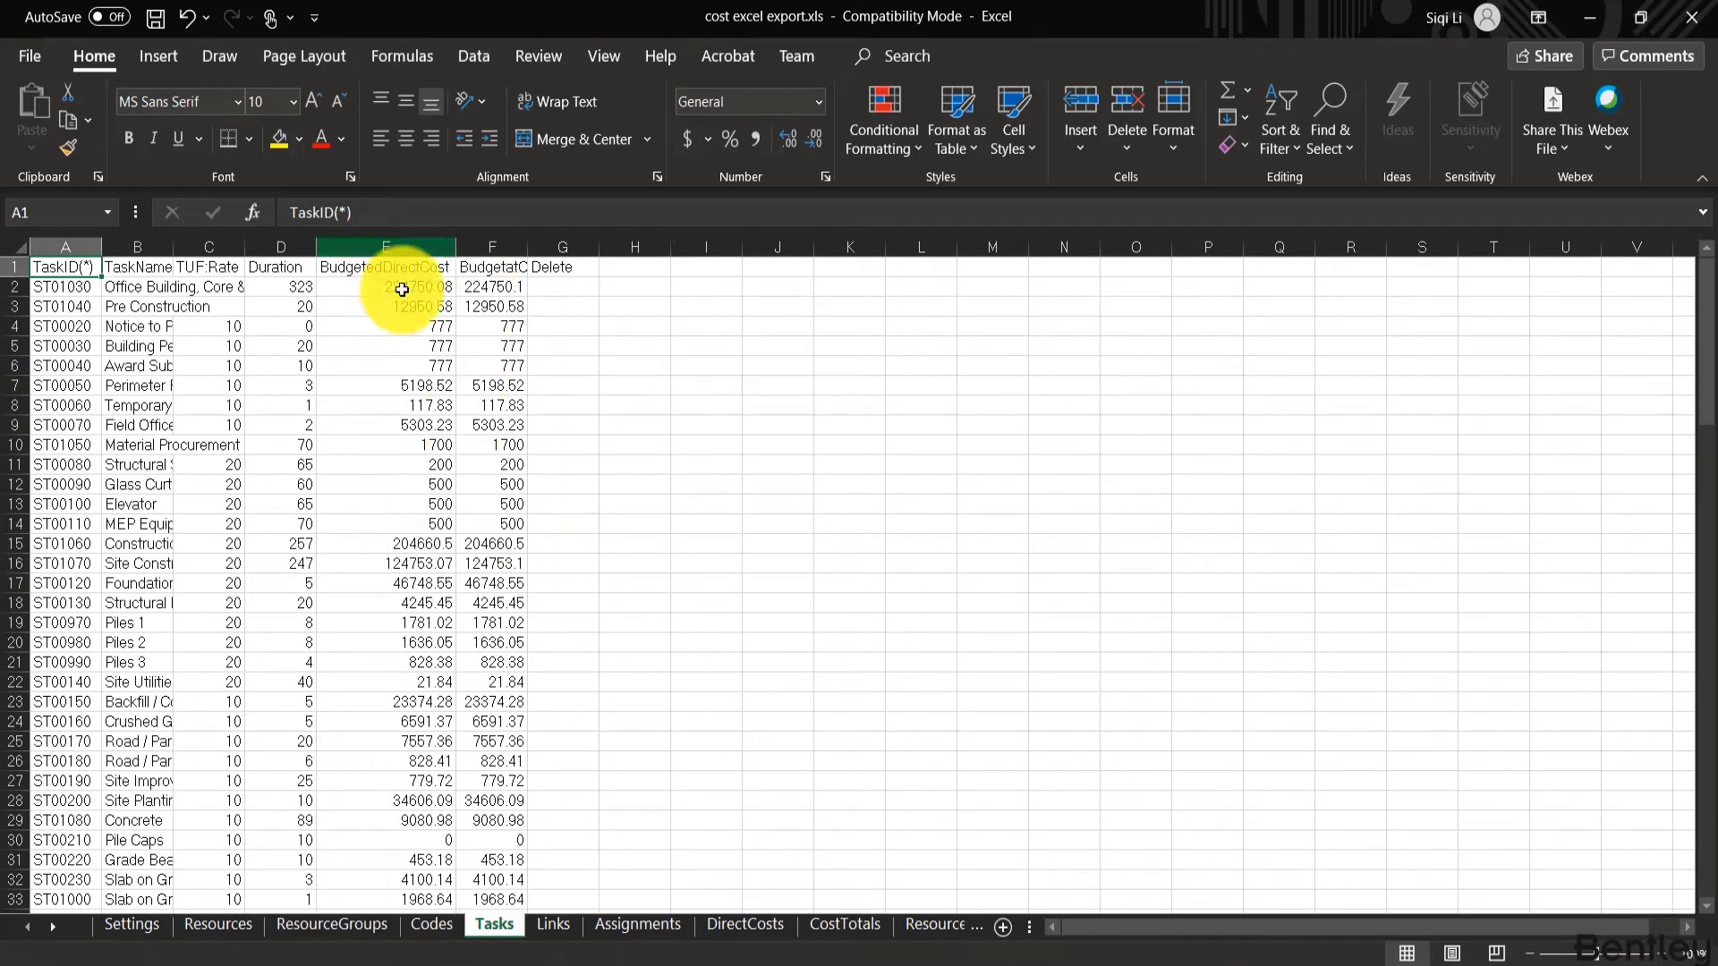
Review the Links, Assignments and DirectCosts sheets, then return to Tasks and select cell G12.
left_click(555, 924)
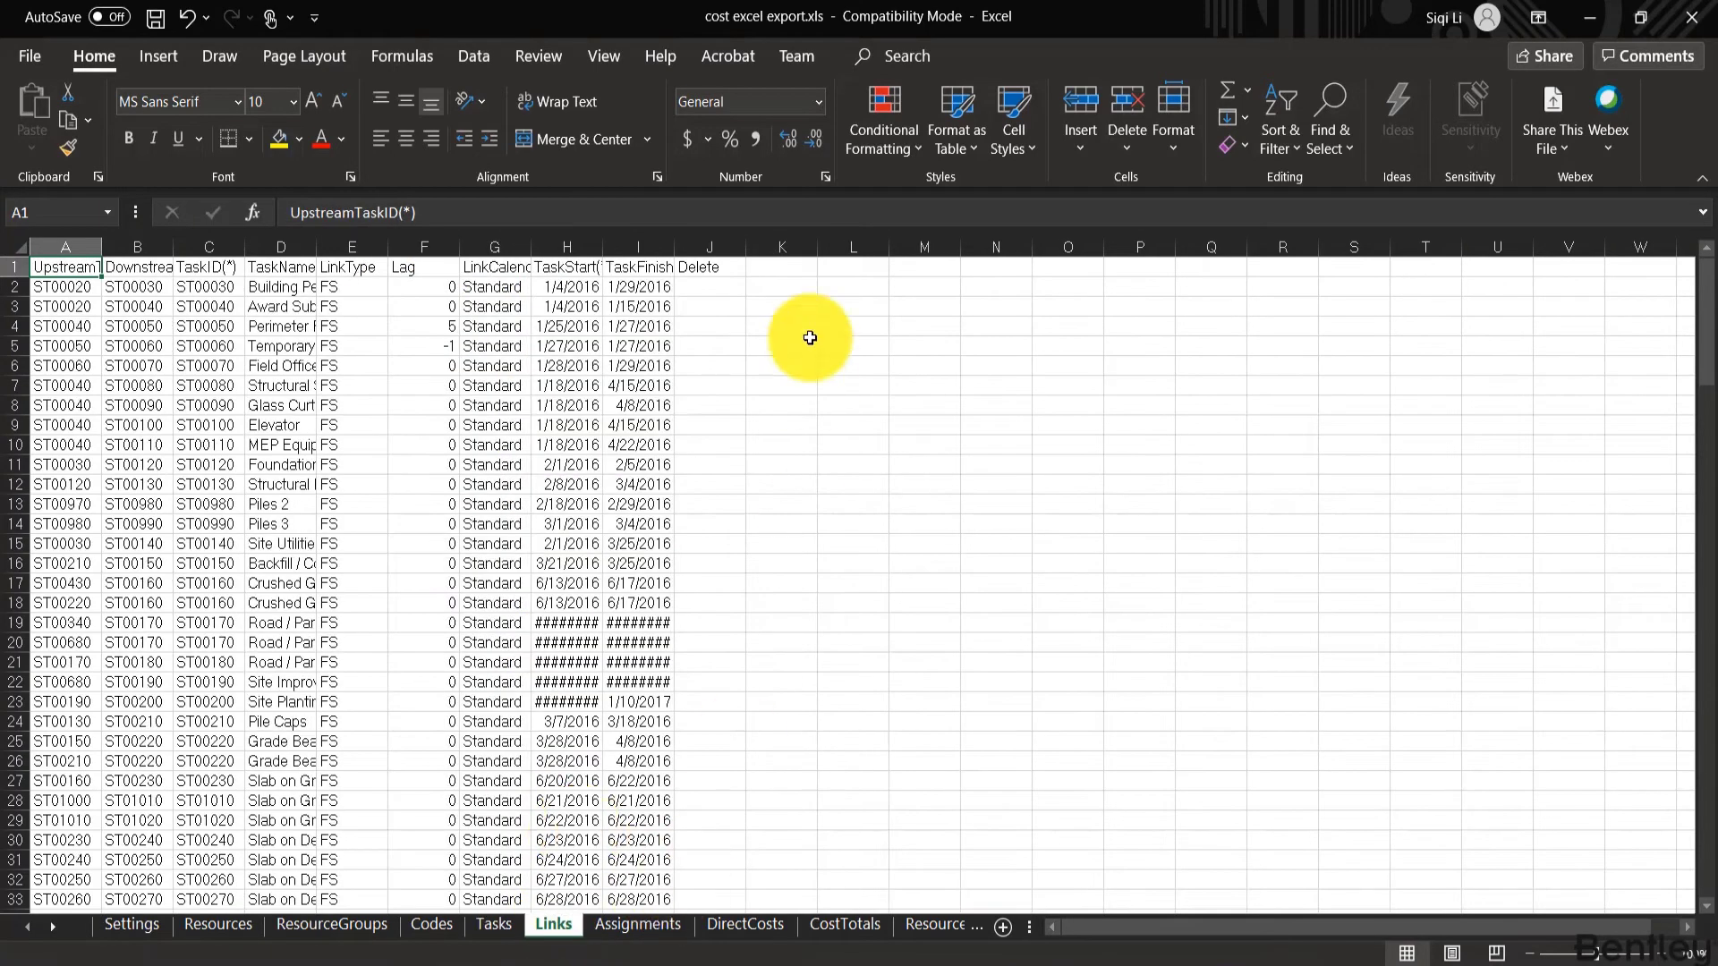
left_click(656, 930)
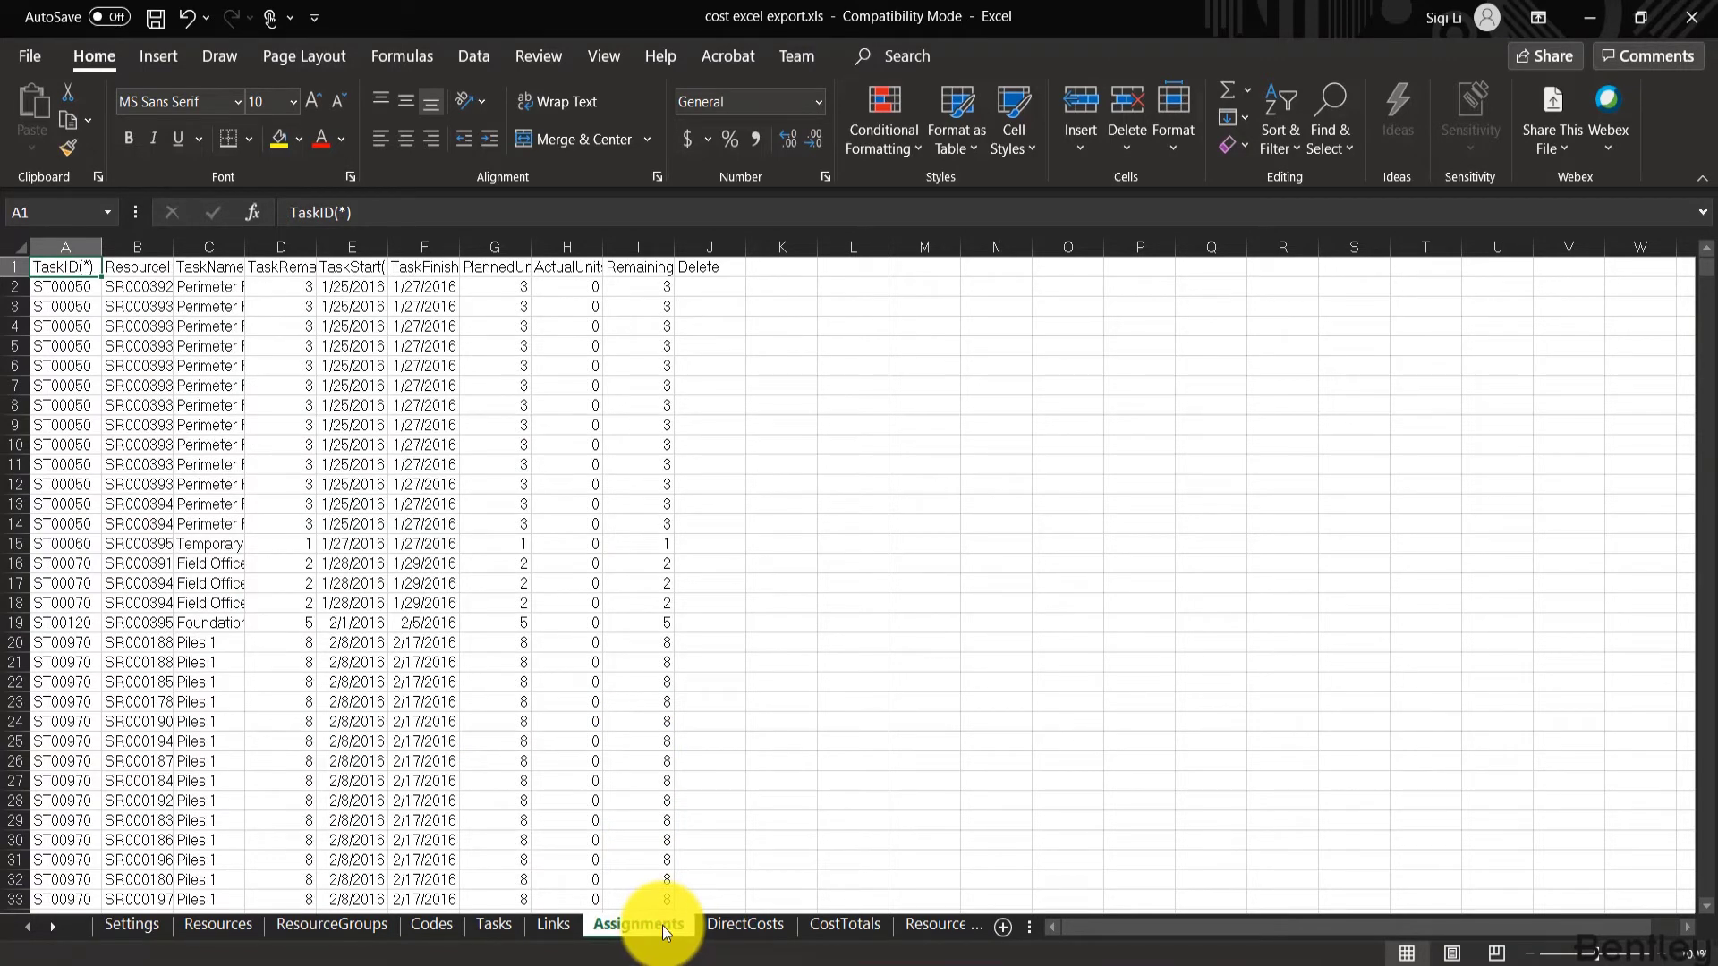
left_click(741, 922)
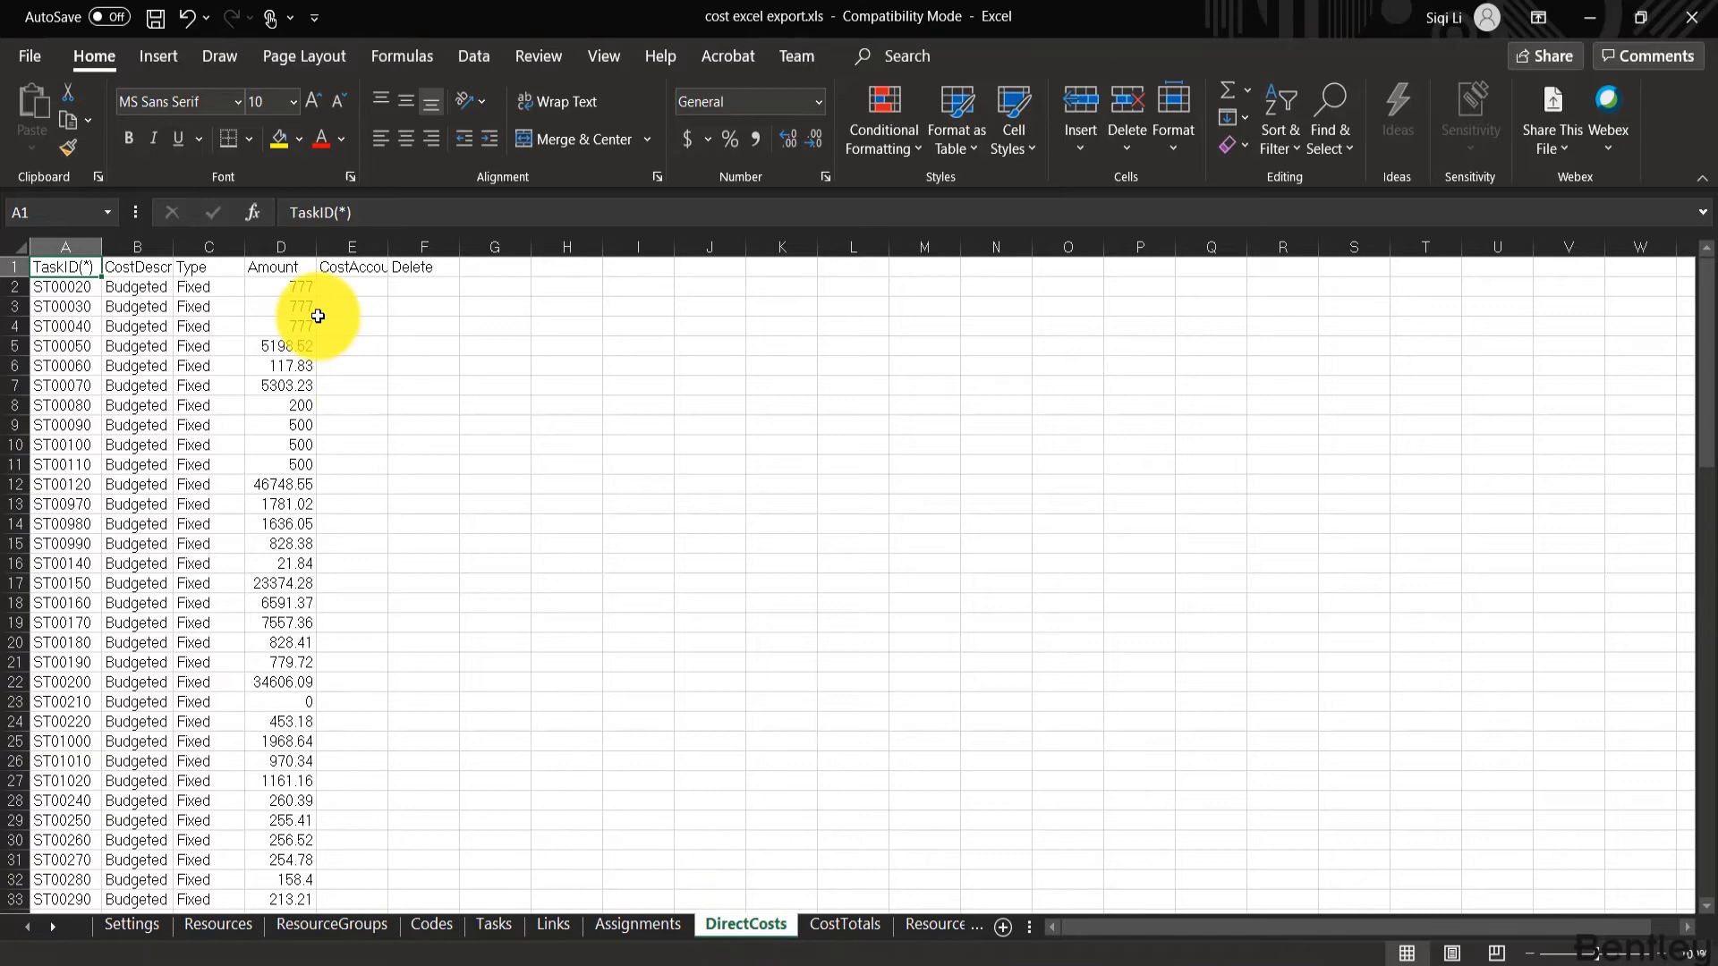
scroll(286, 380, "down", 4)
scroll(287, 380, "down", 5)
left_click(494, 923)
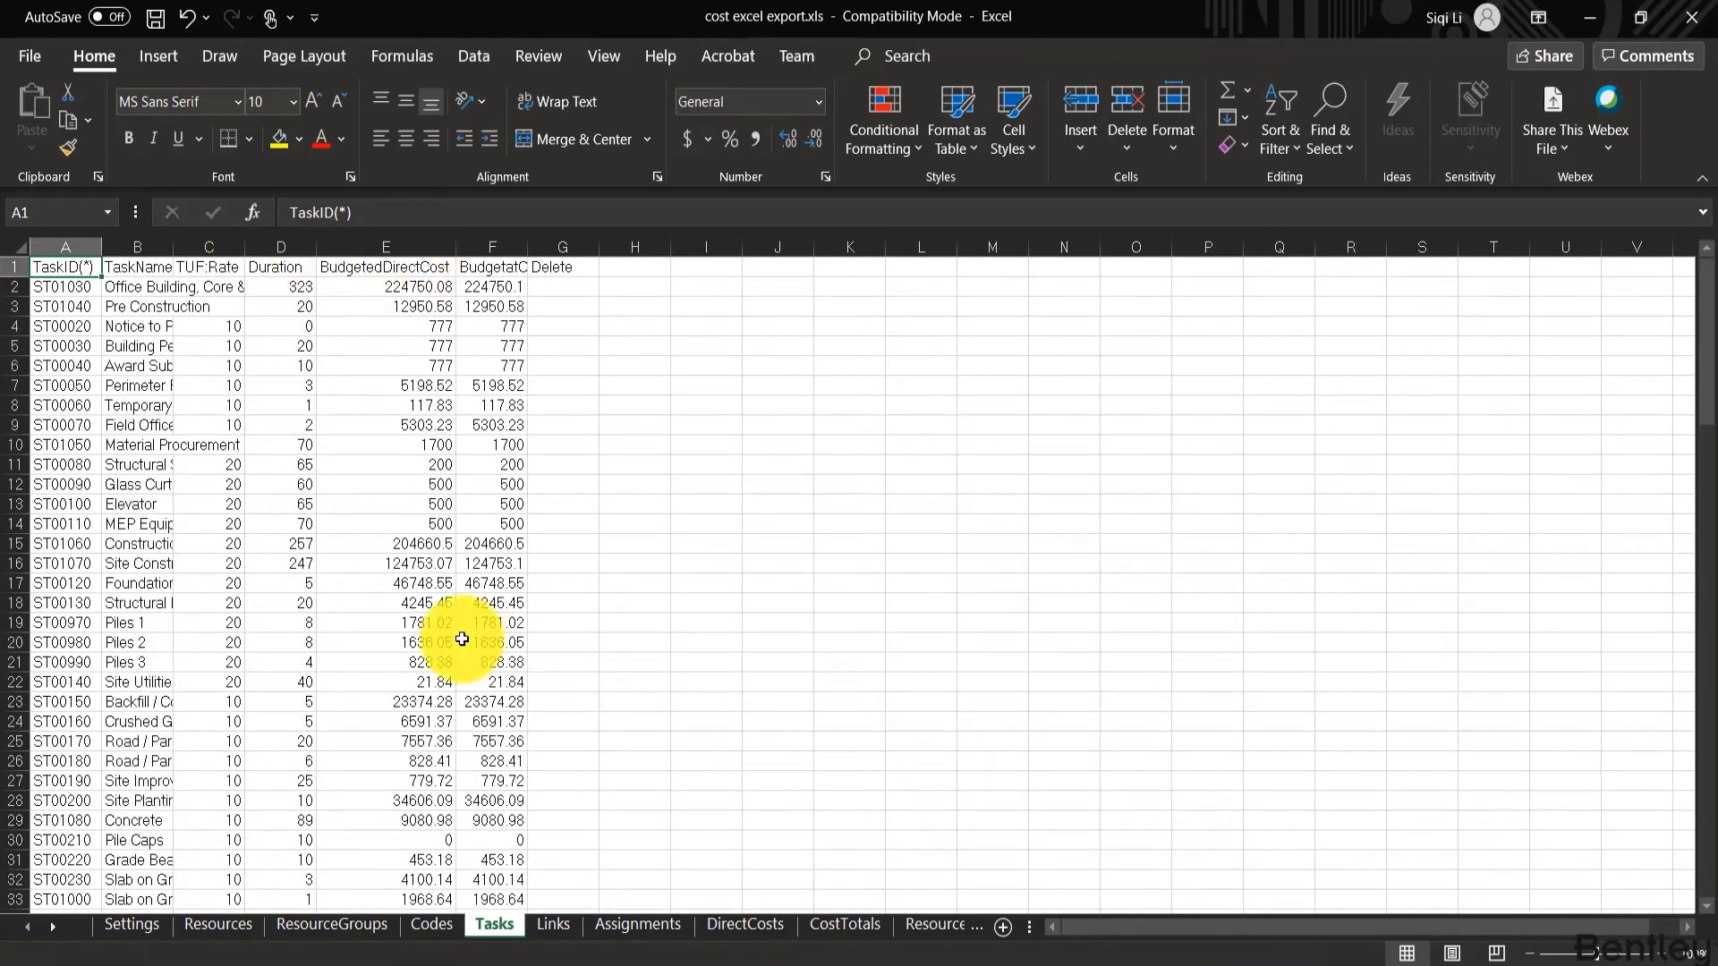
left_click(743, 923)
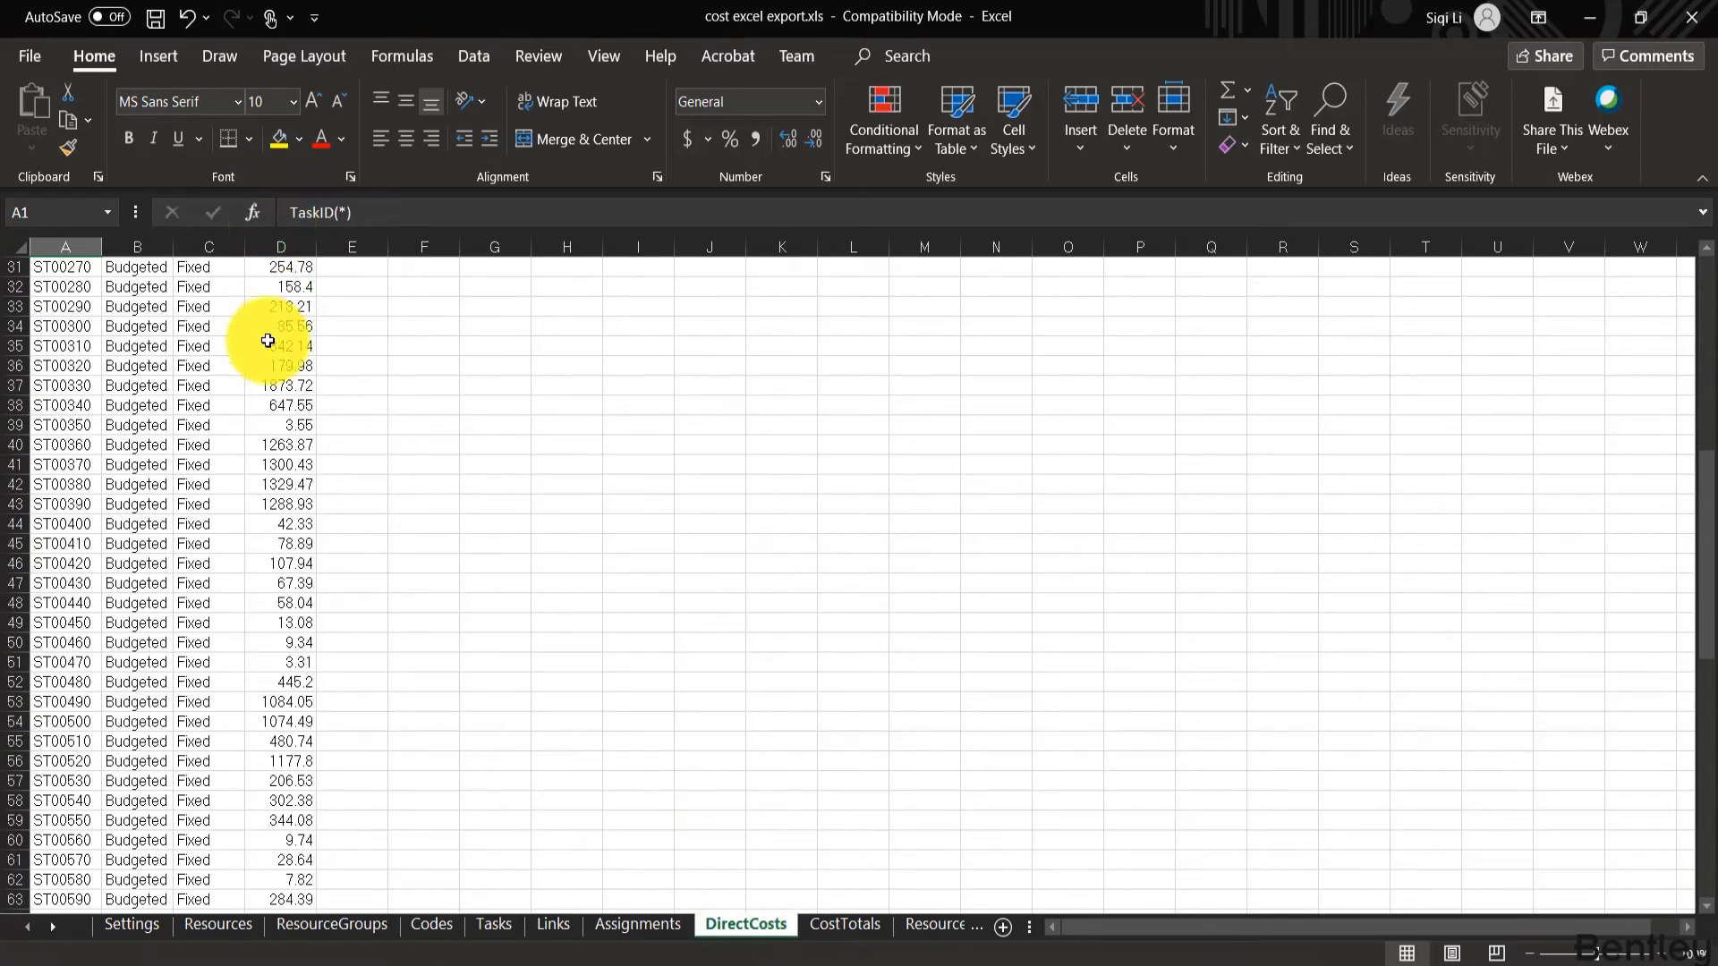
left_click(494, 923)
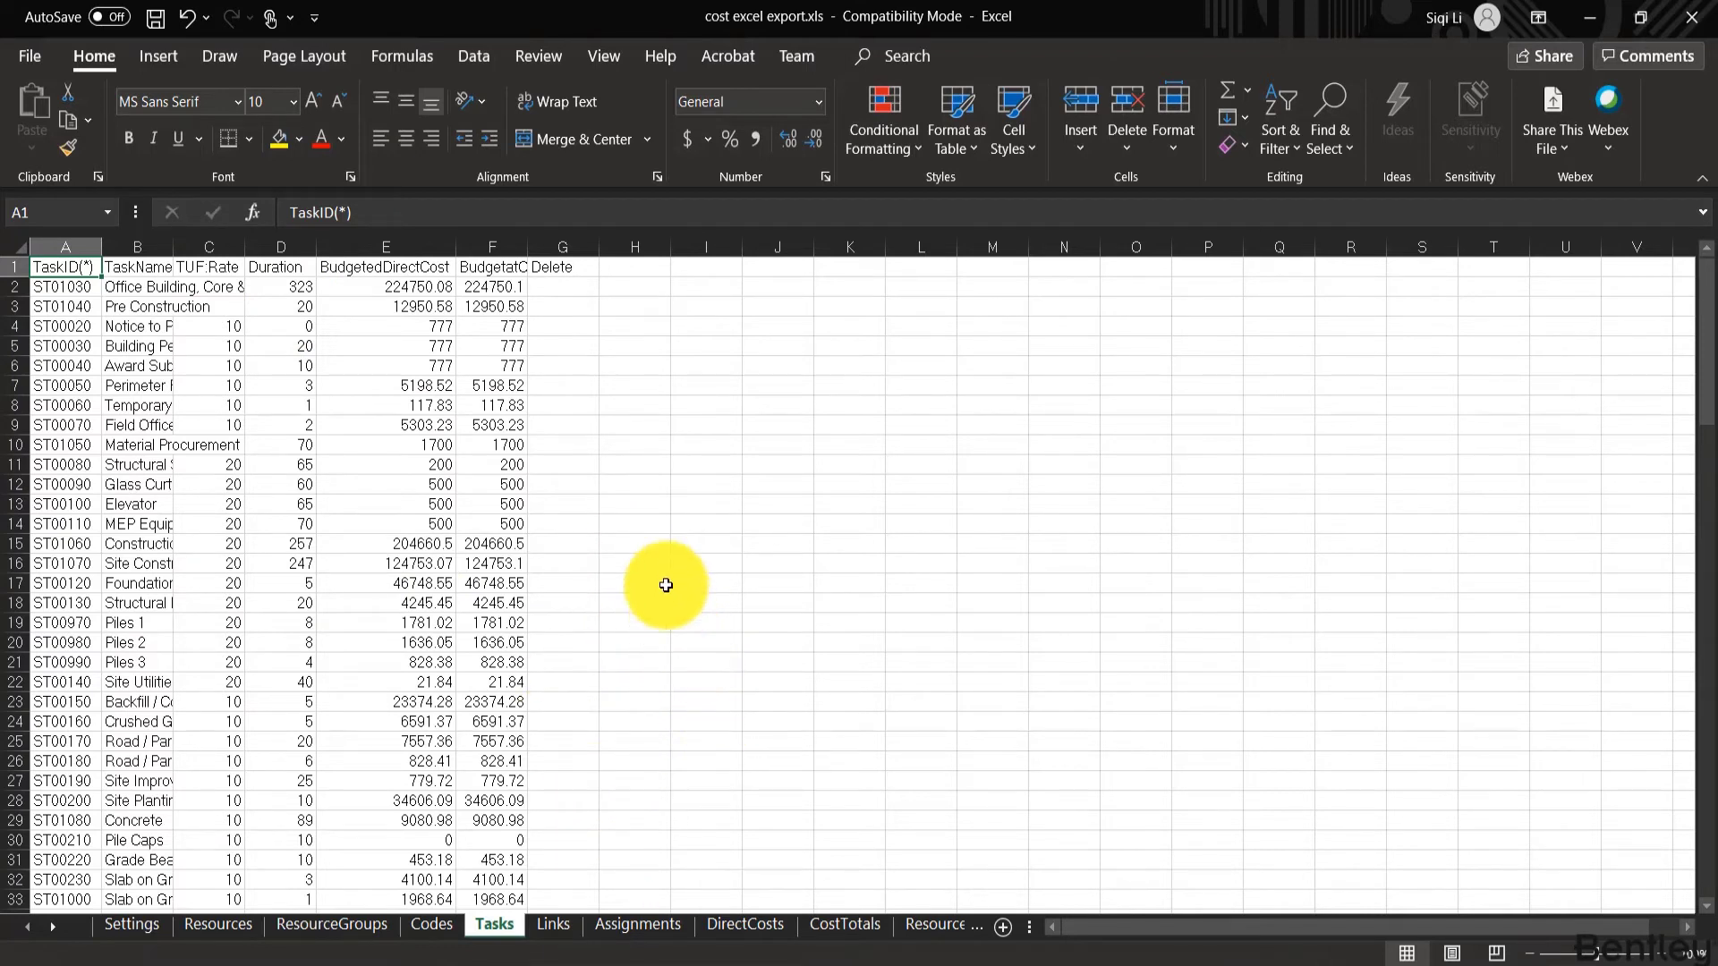
left_click(576, 490)
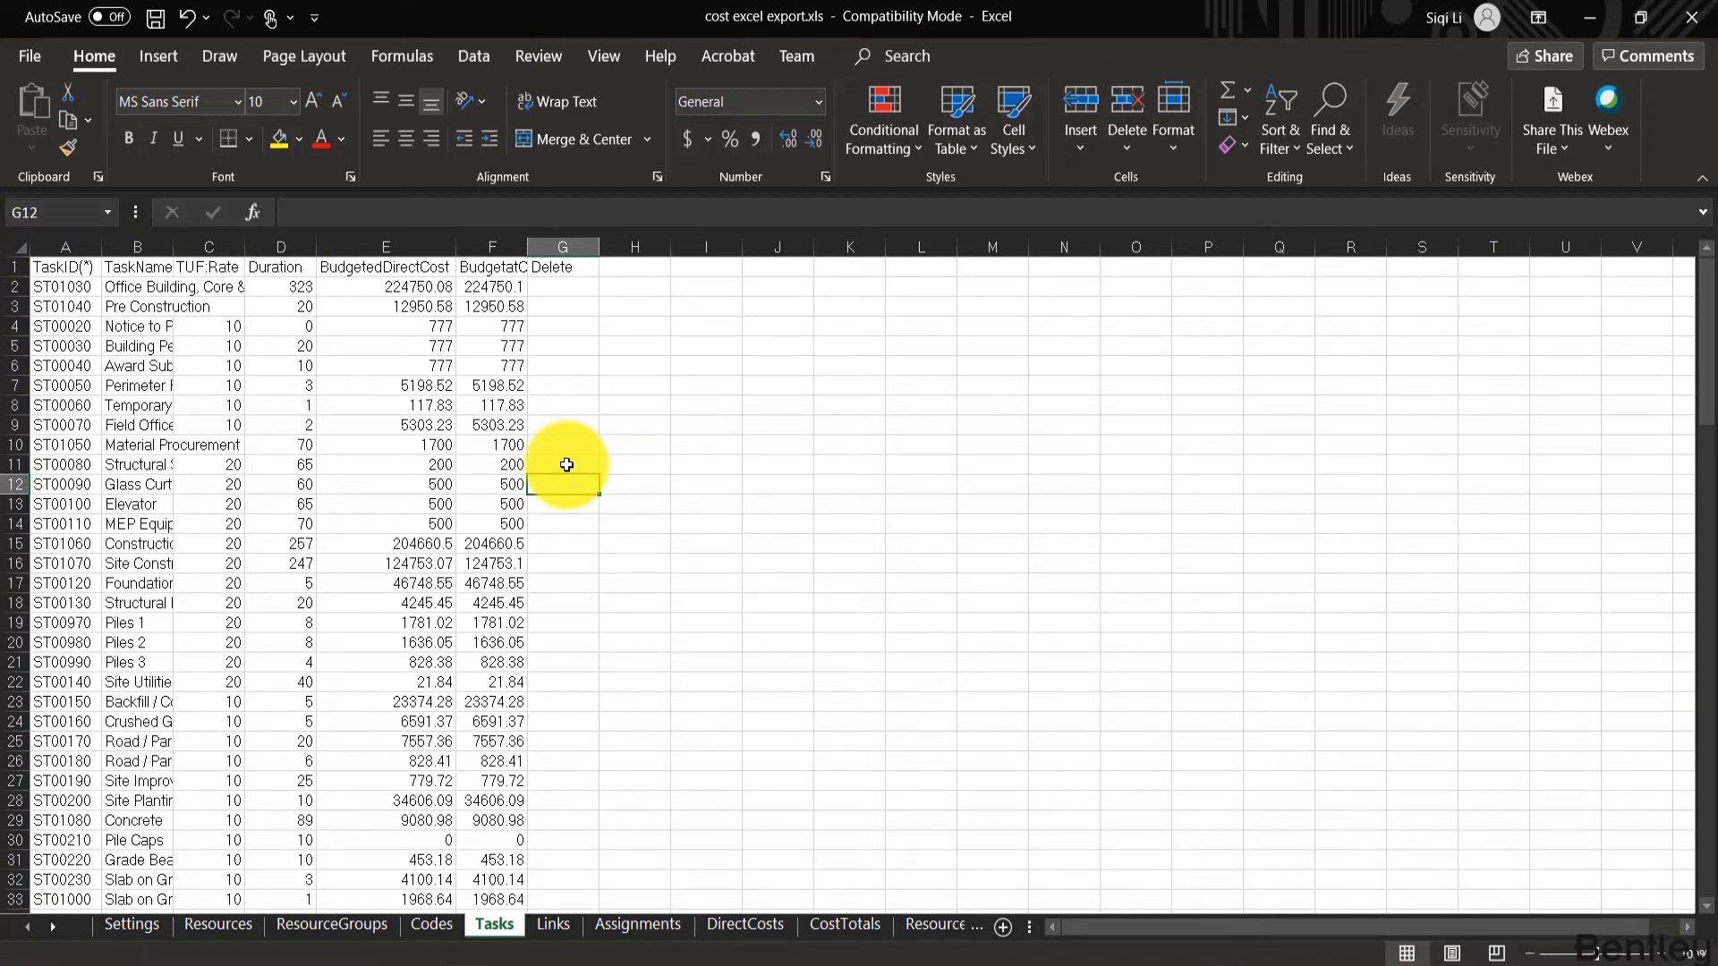
Clear the accidental Del entry from cell G12 on the Tasks sheet.
type("Del")
key("Return")
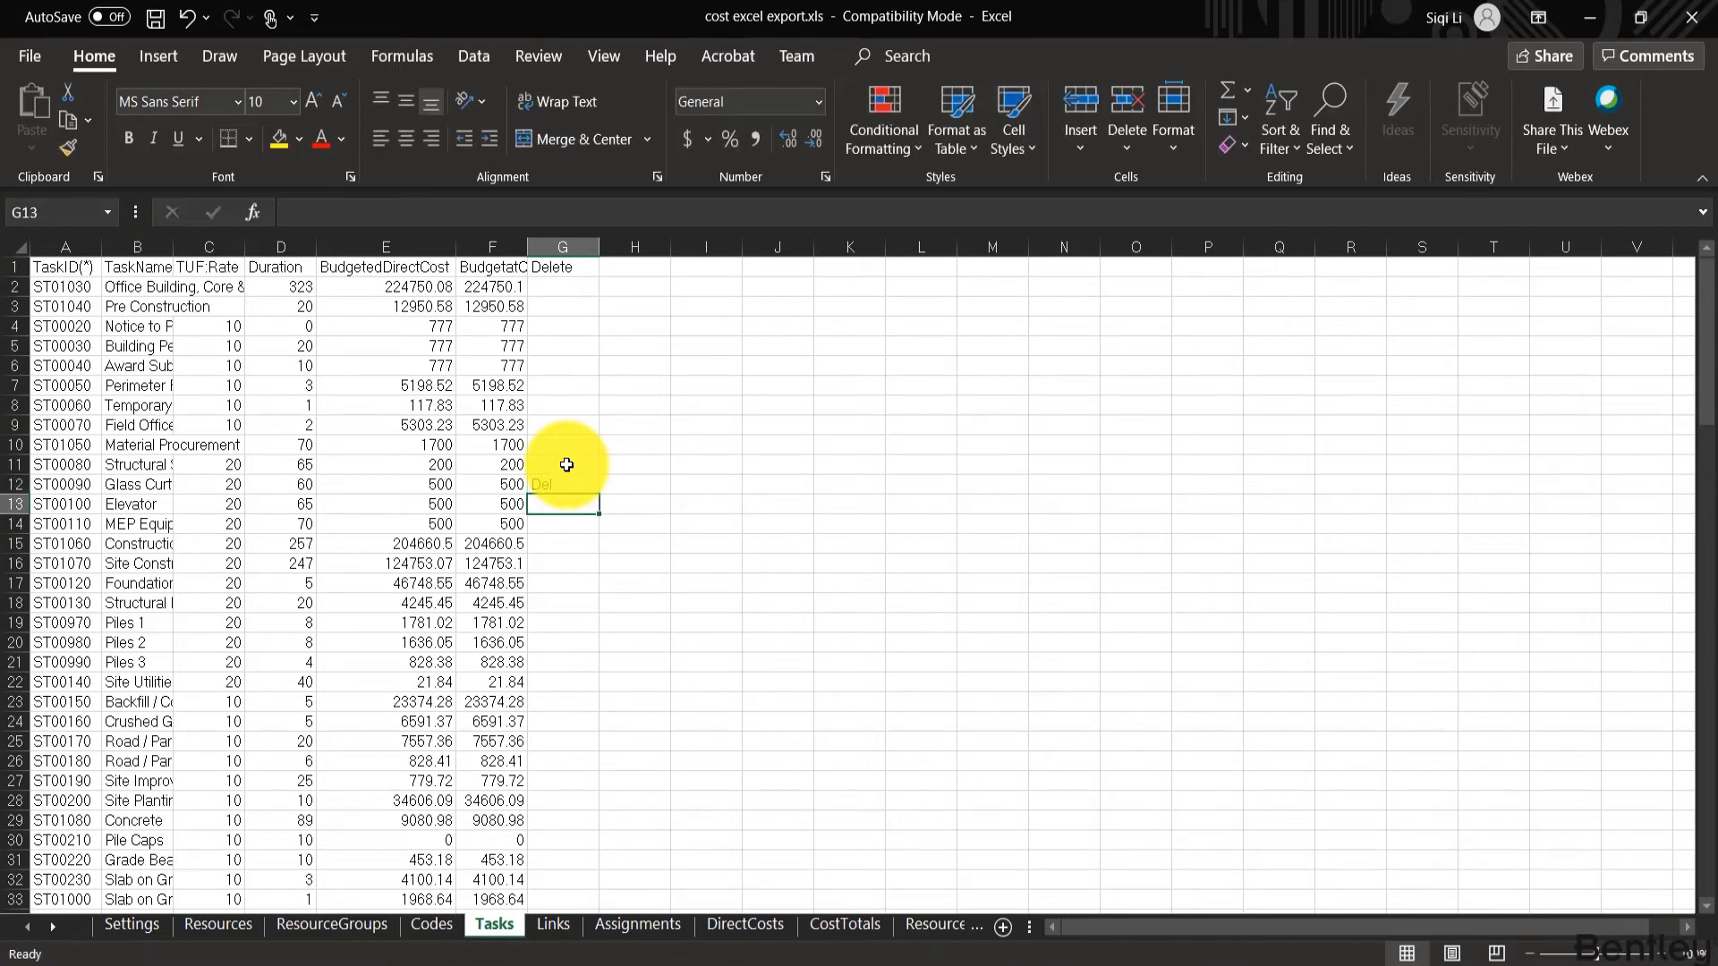
left_click(548, 484)
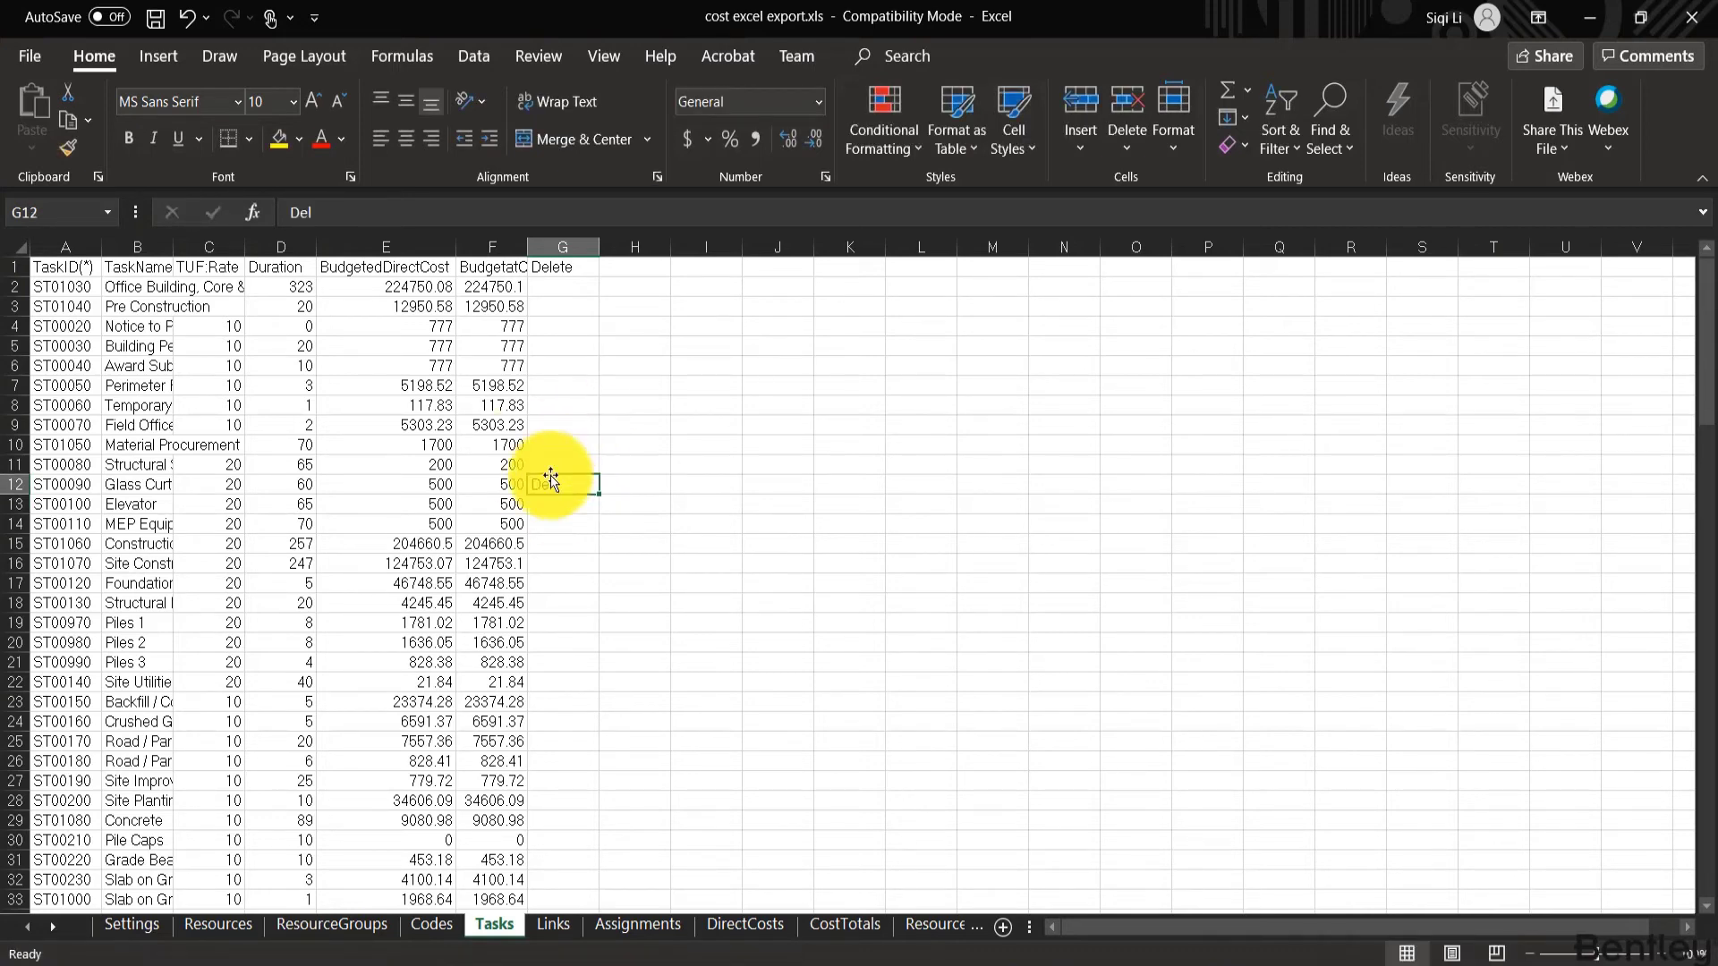
double_click(548, 484)
double_click(548, 484)
key("BackSpace")
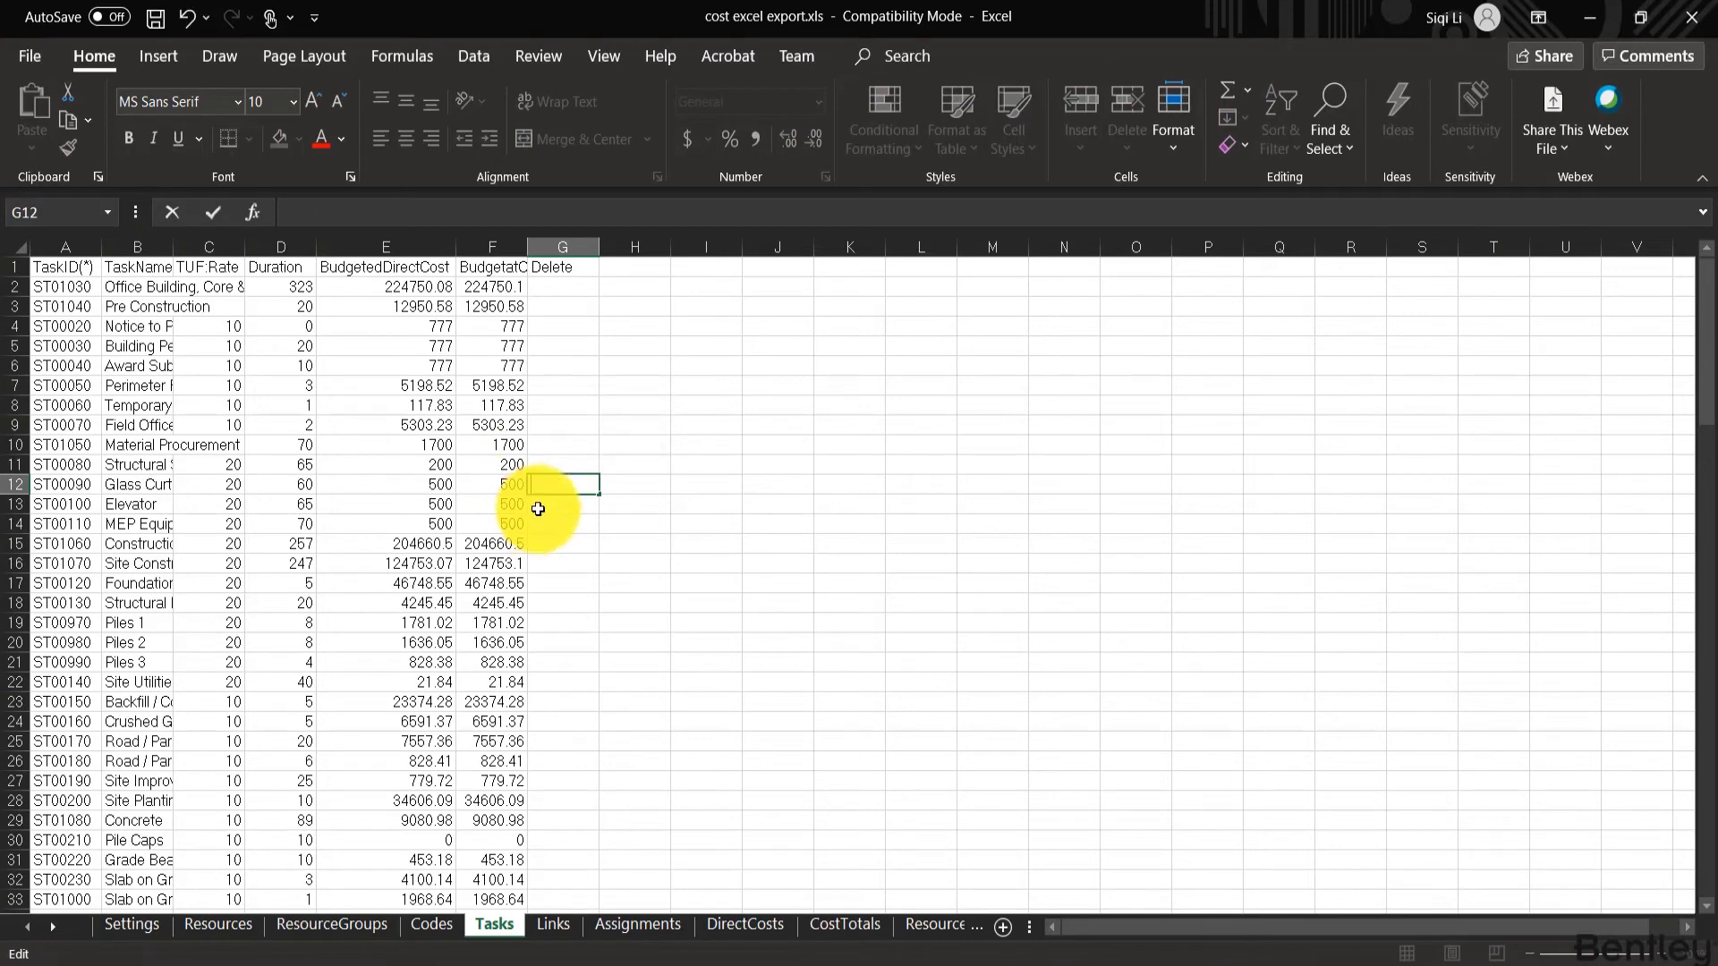
left_click(551, 503)
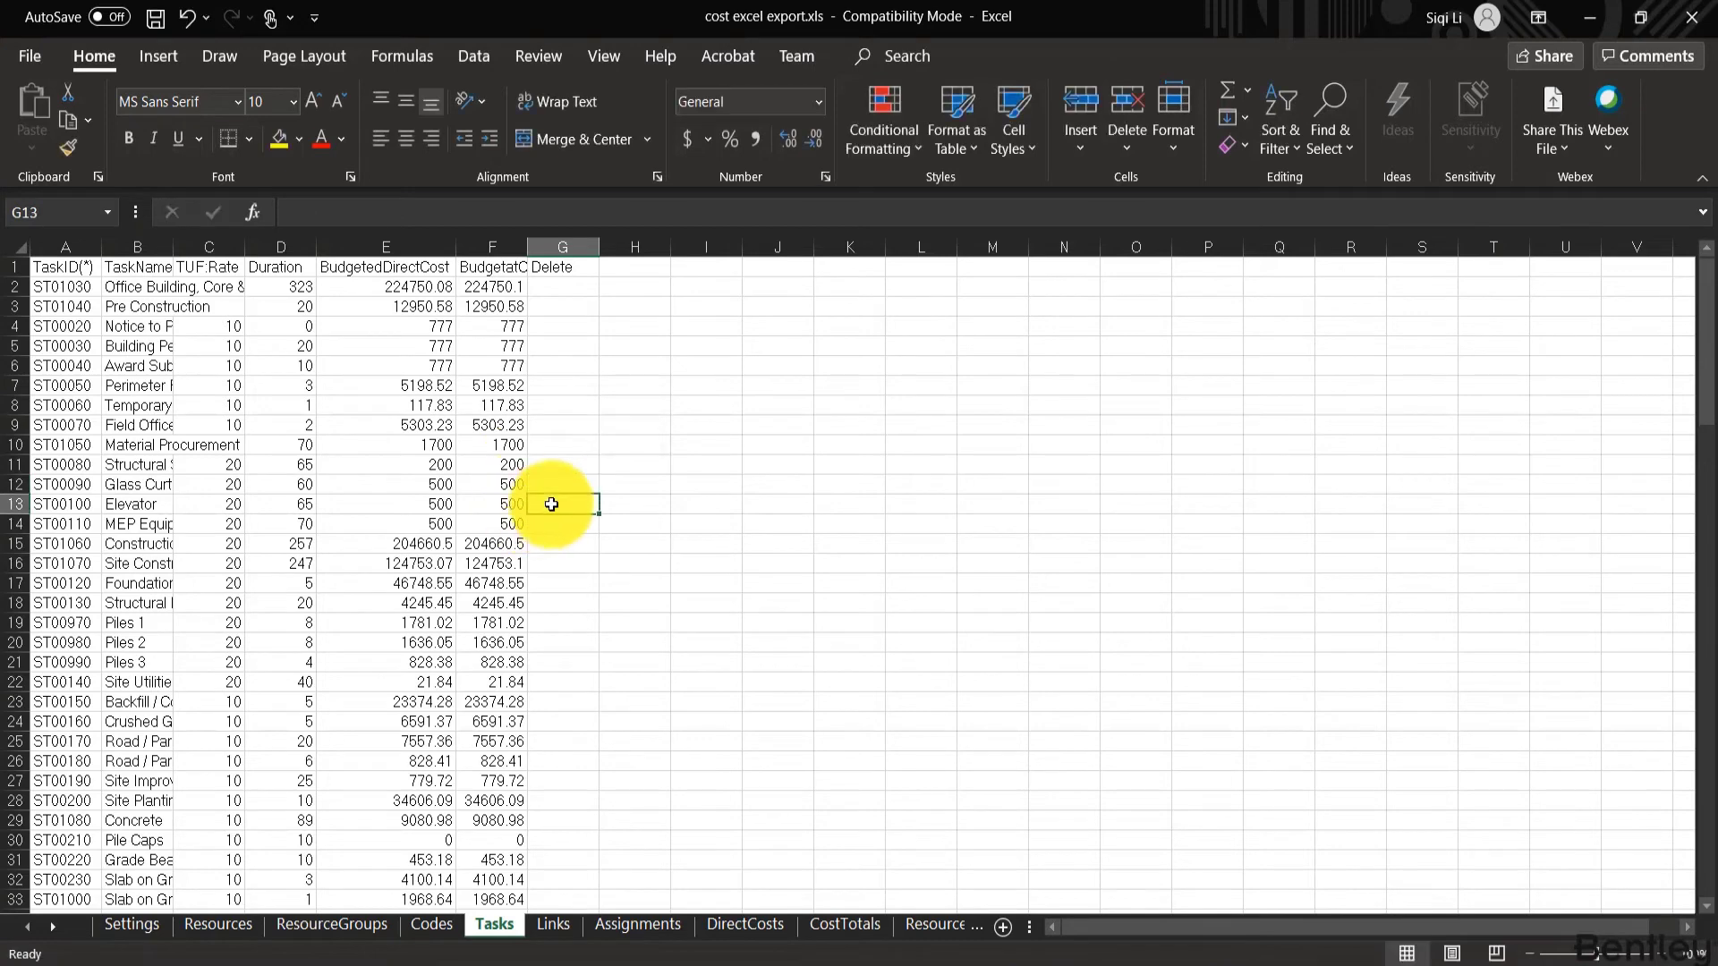
On DirectCosts, replace the 777 in D2 with 20000 and fill it down to D100.
left_click(744, 925)
scroll(374, 472, "up", 10)
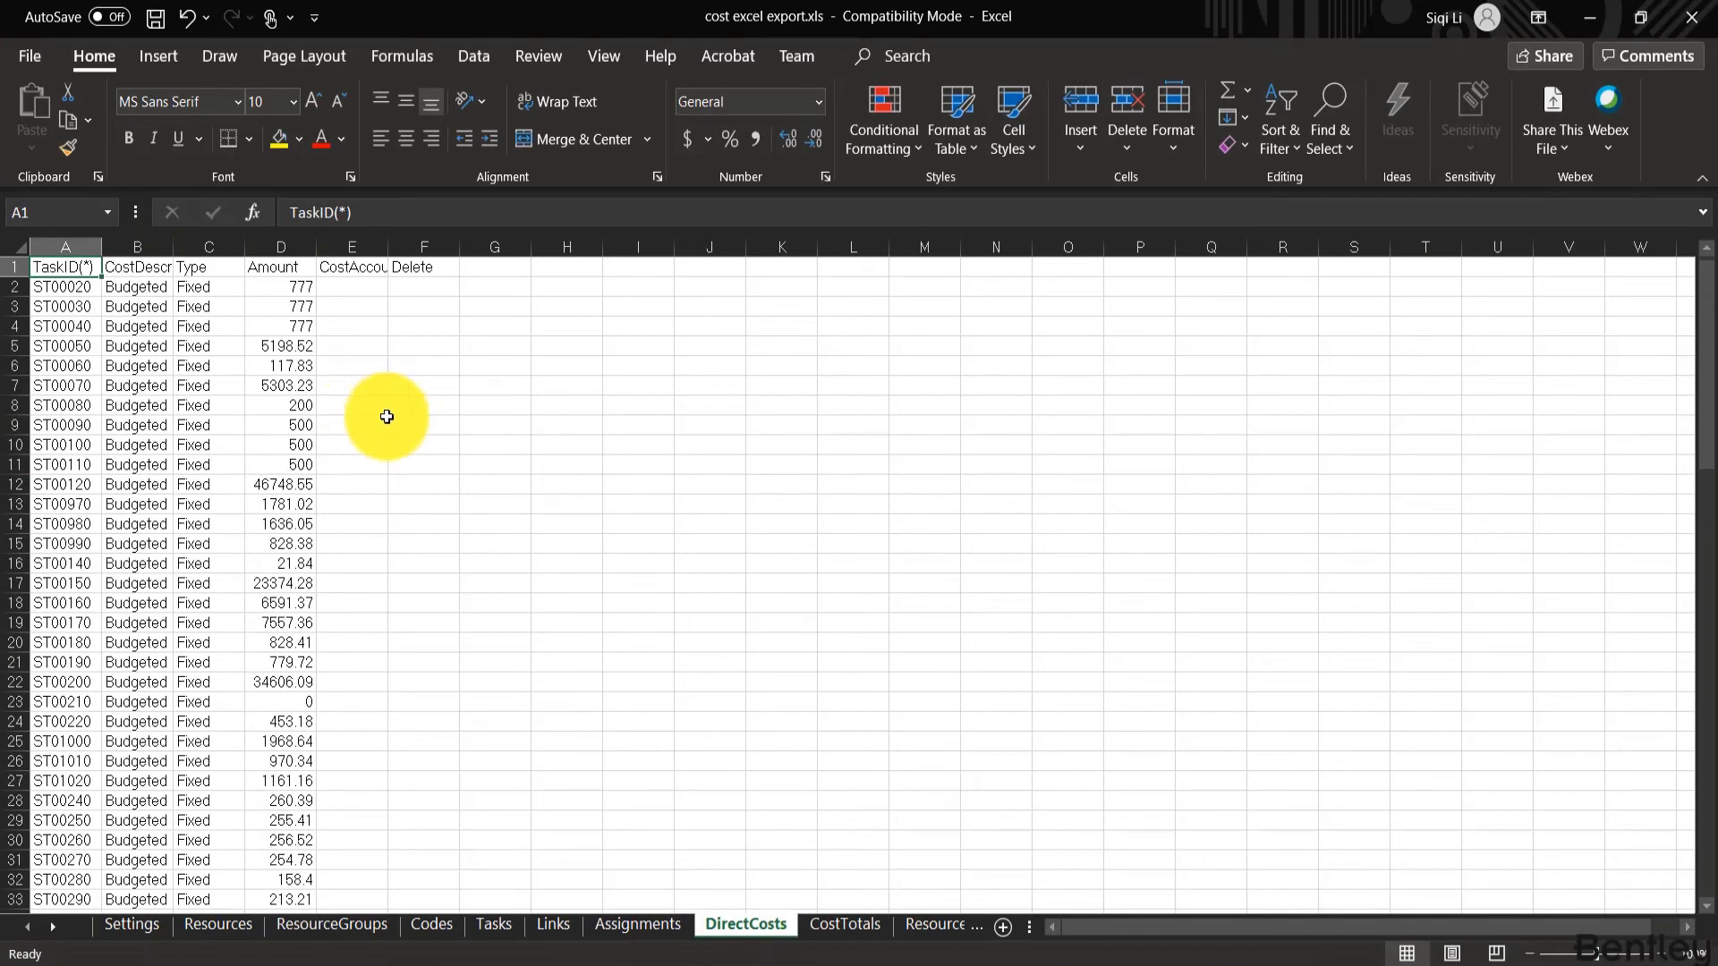
left_click(282, 288)
double_click(282, 288)
double_click(308, 285)
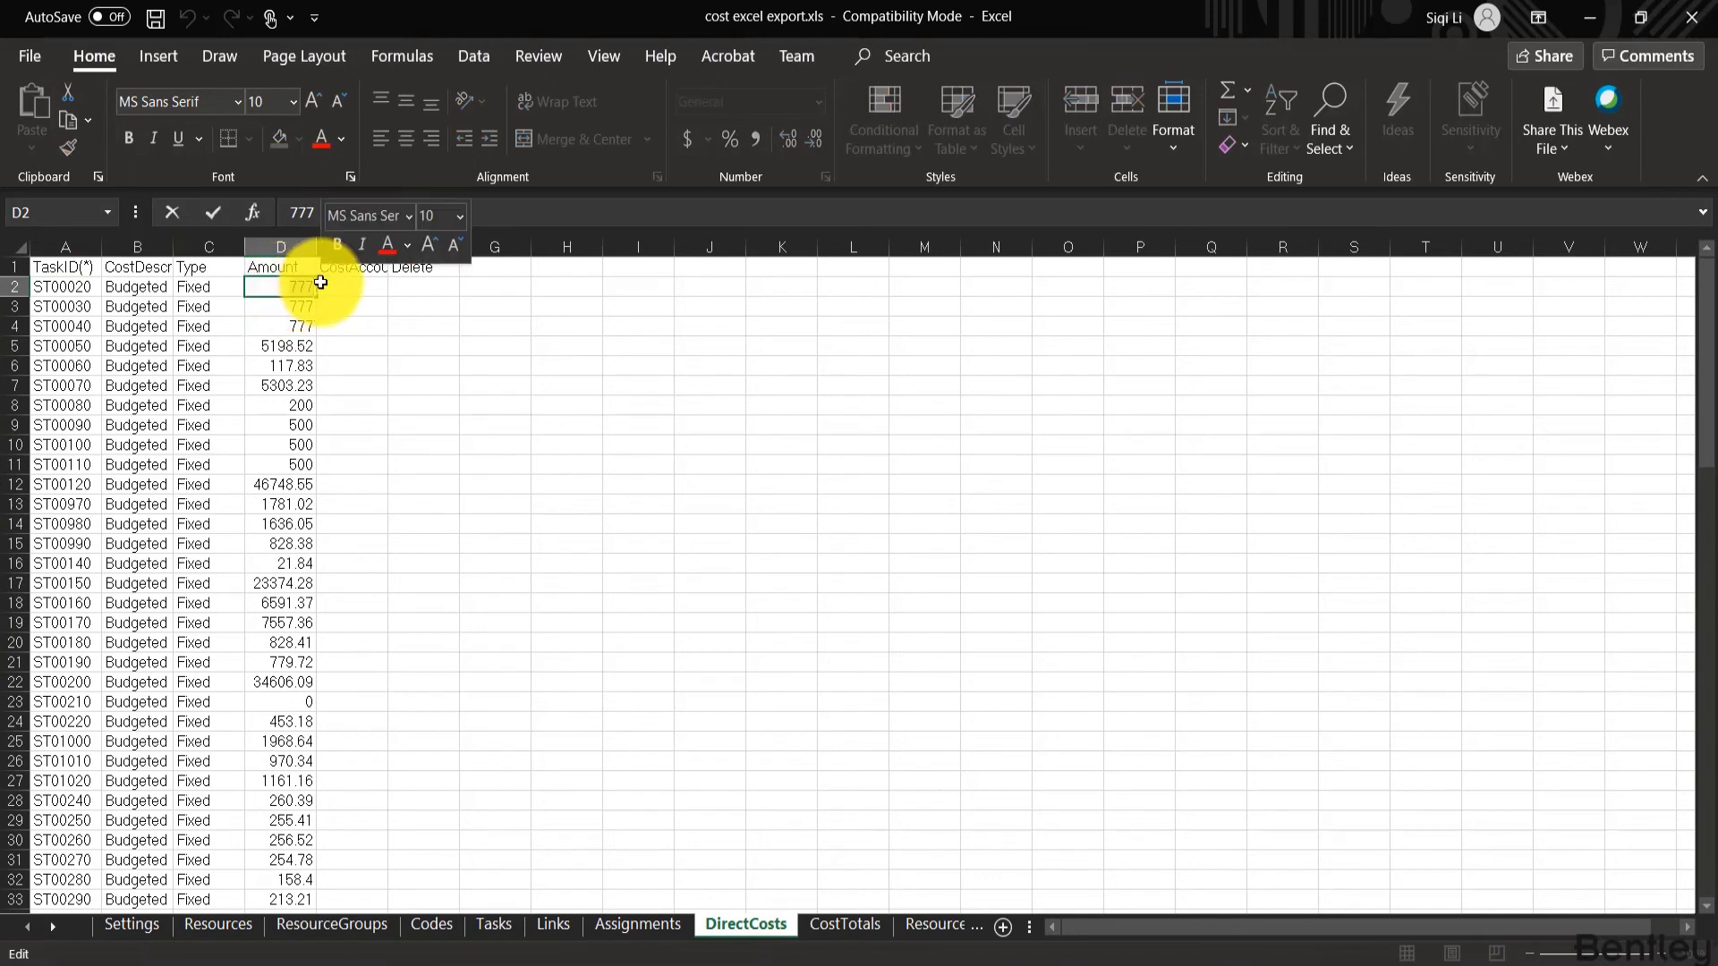
type("2")
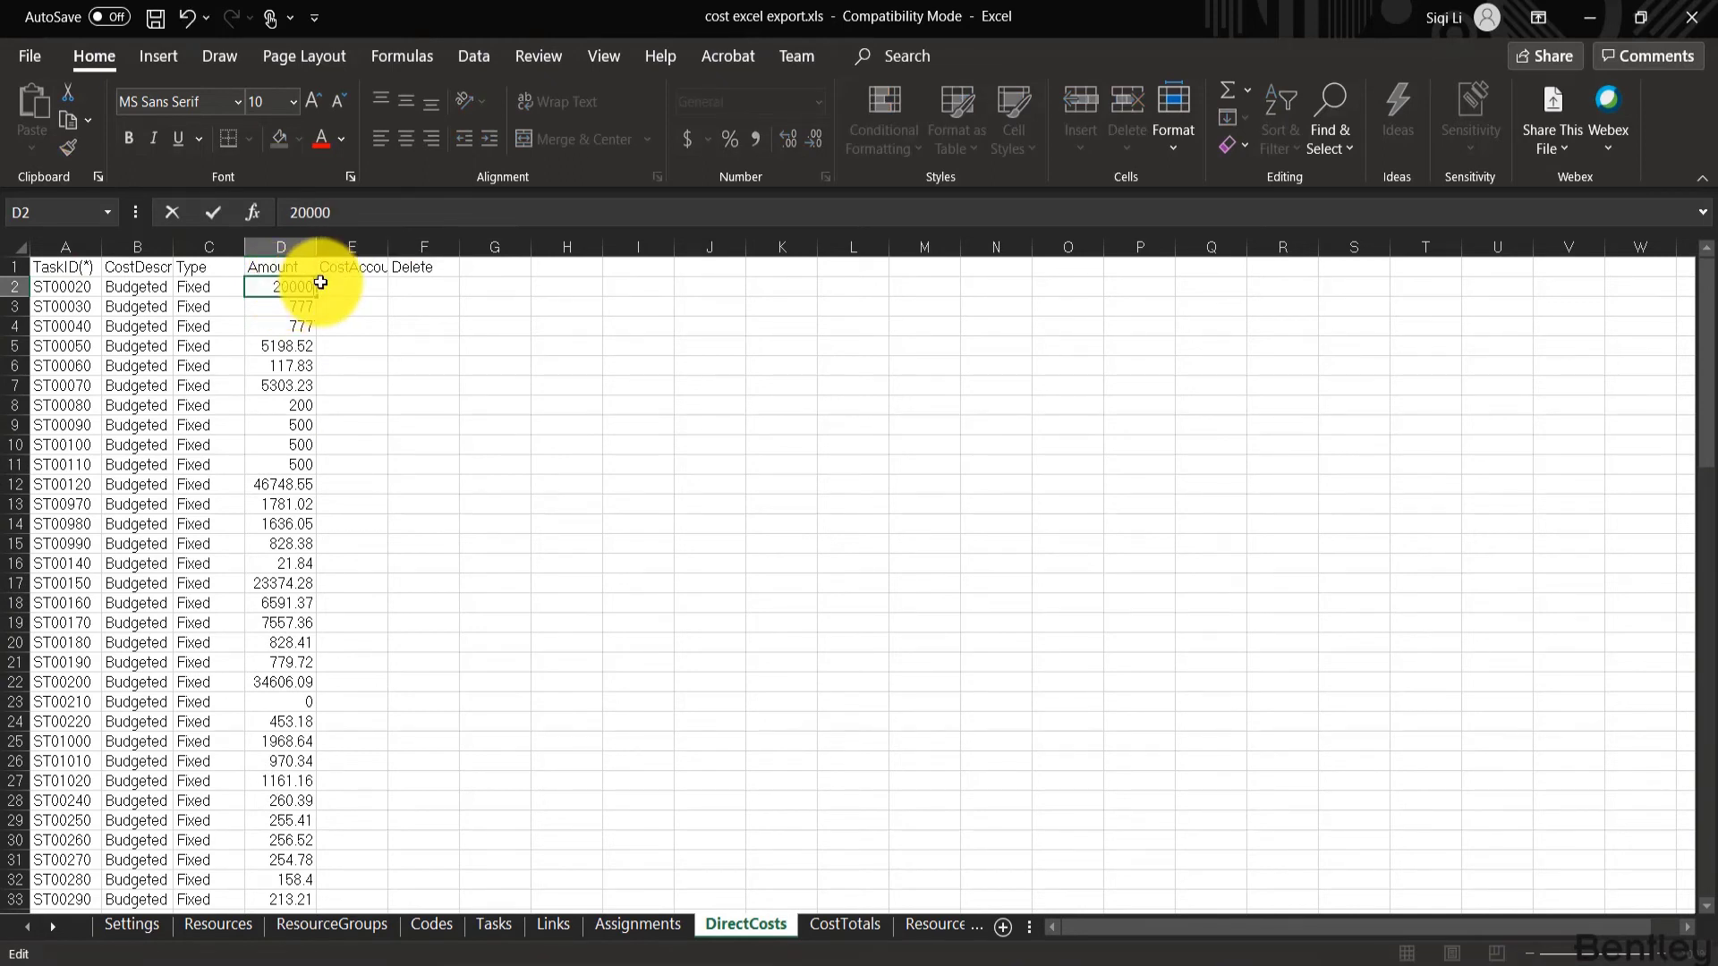
type("0000")
key("Return")
left_click(299, 287)
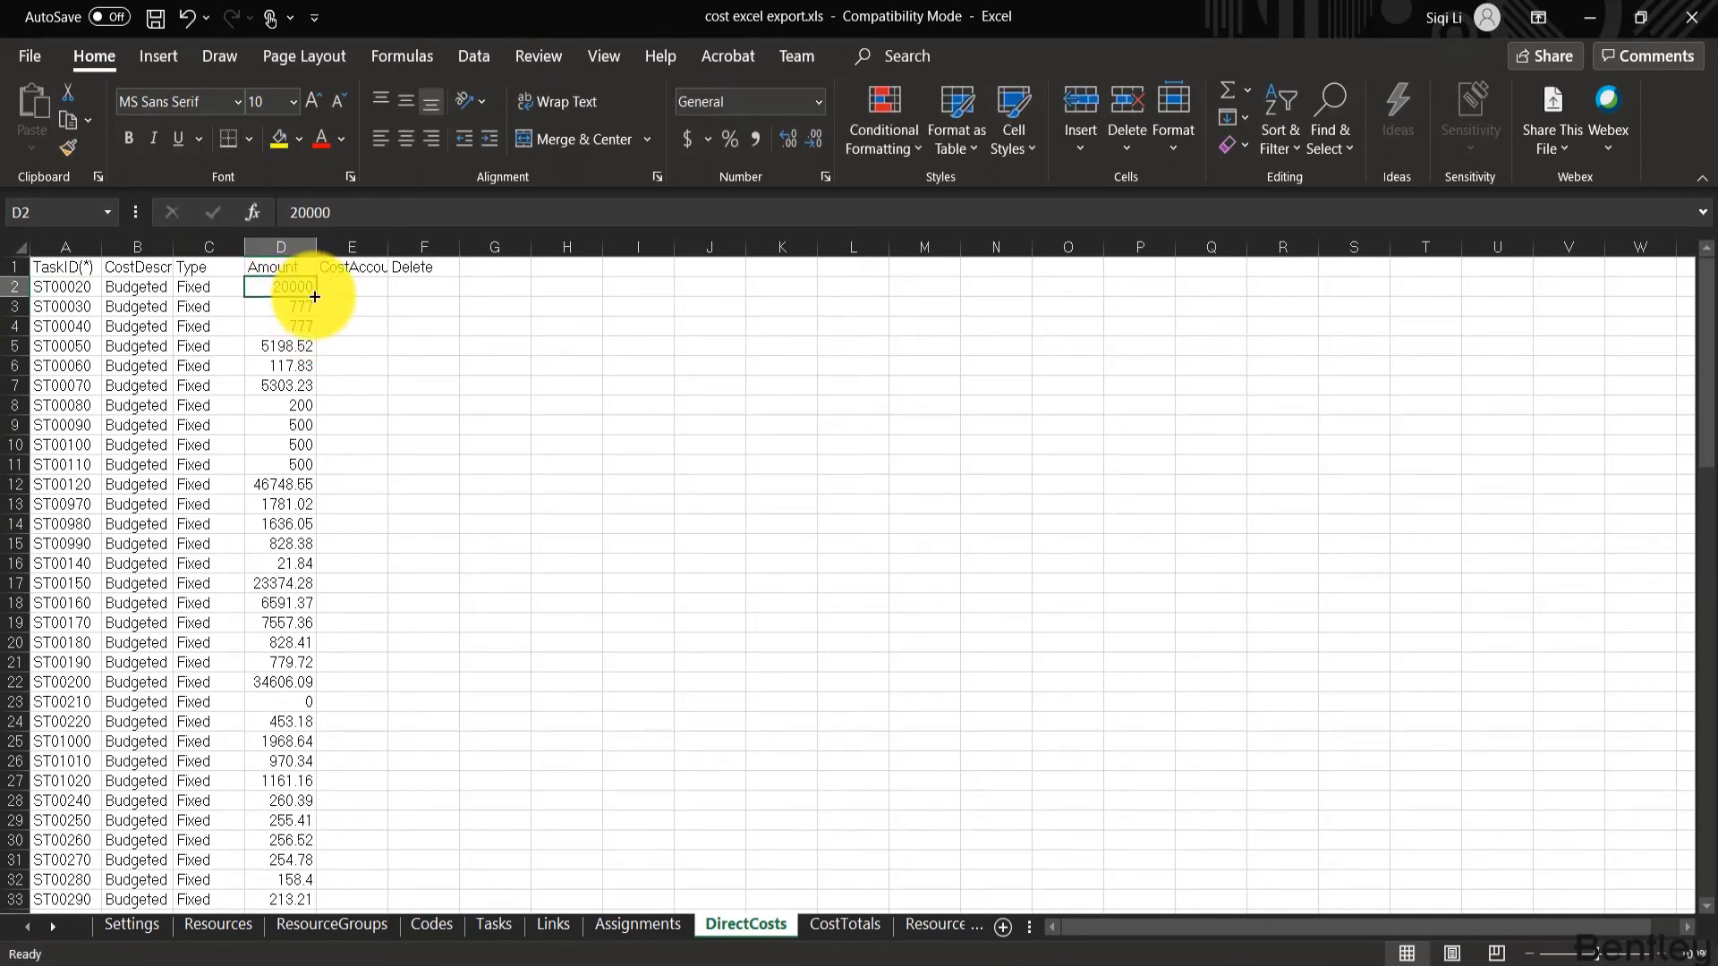
left_click_drag(315, 297, 288, 891)
left_click(349, 799)
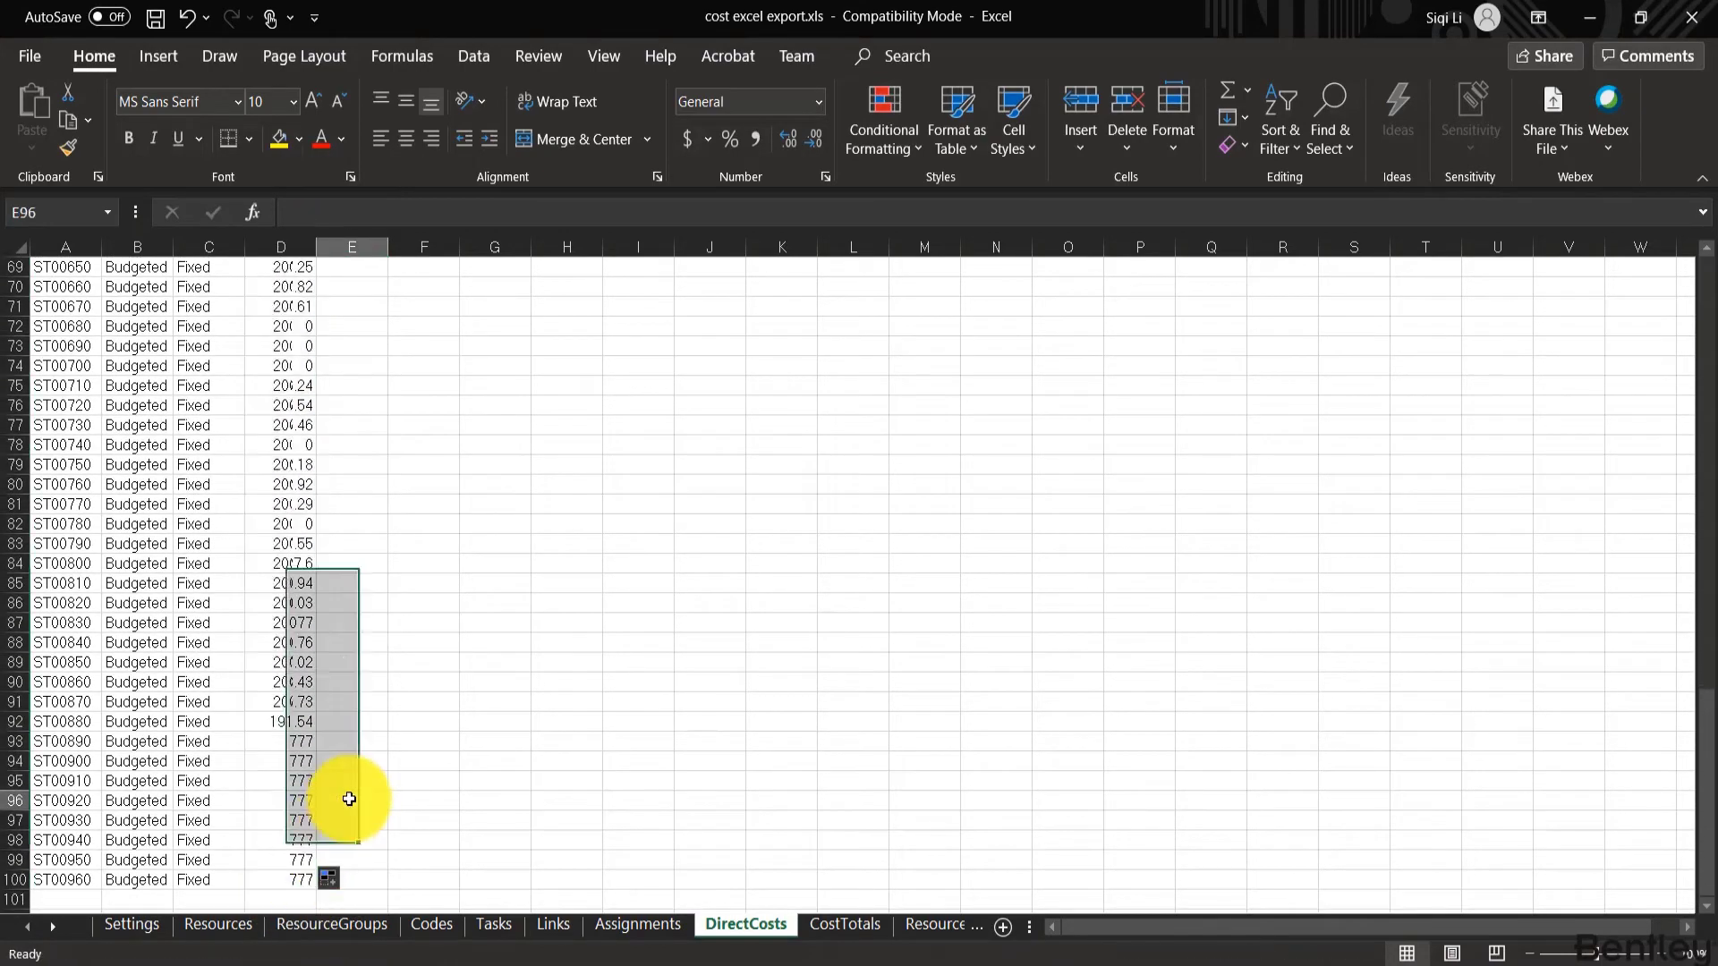
Save the workbook with Ctrl+S and confirm D100 also reads 20000.
left_click(277, 504)
key("ctrl+s")
scroll(288, 816, "down", 1)
left_click(288, 816)
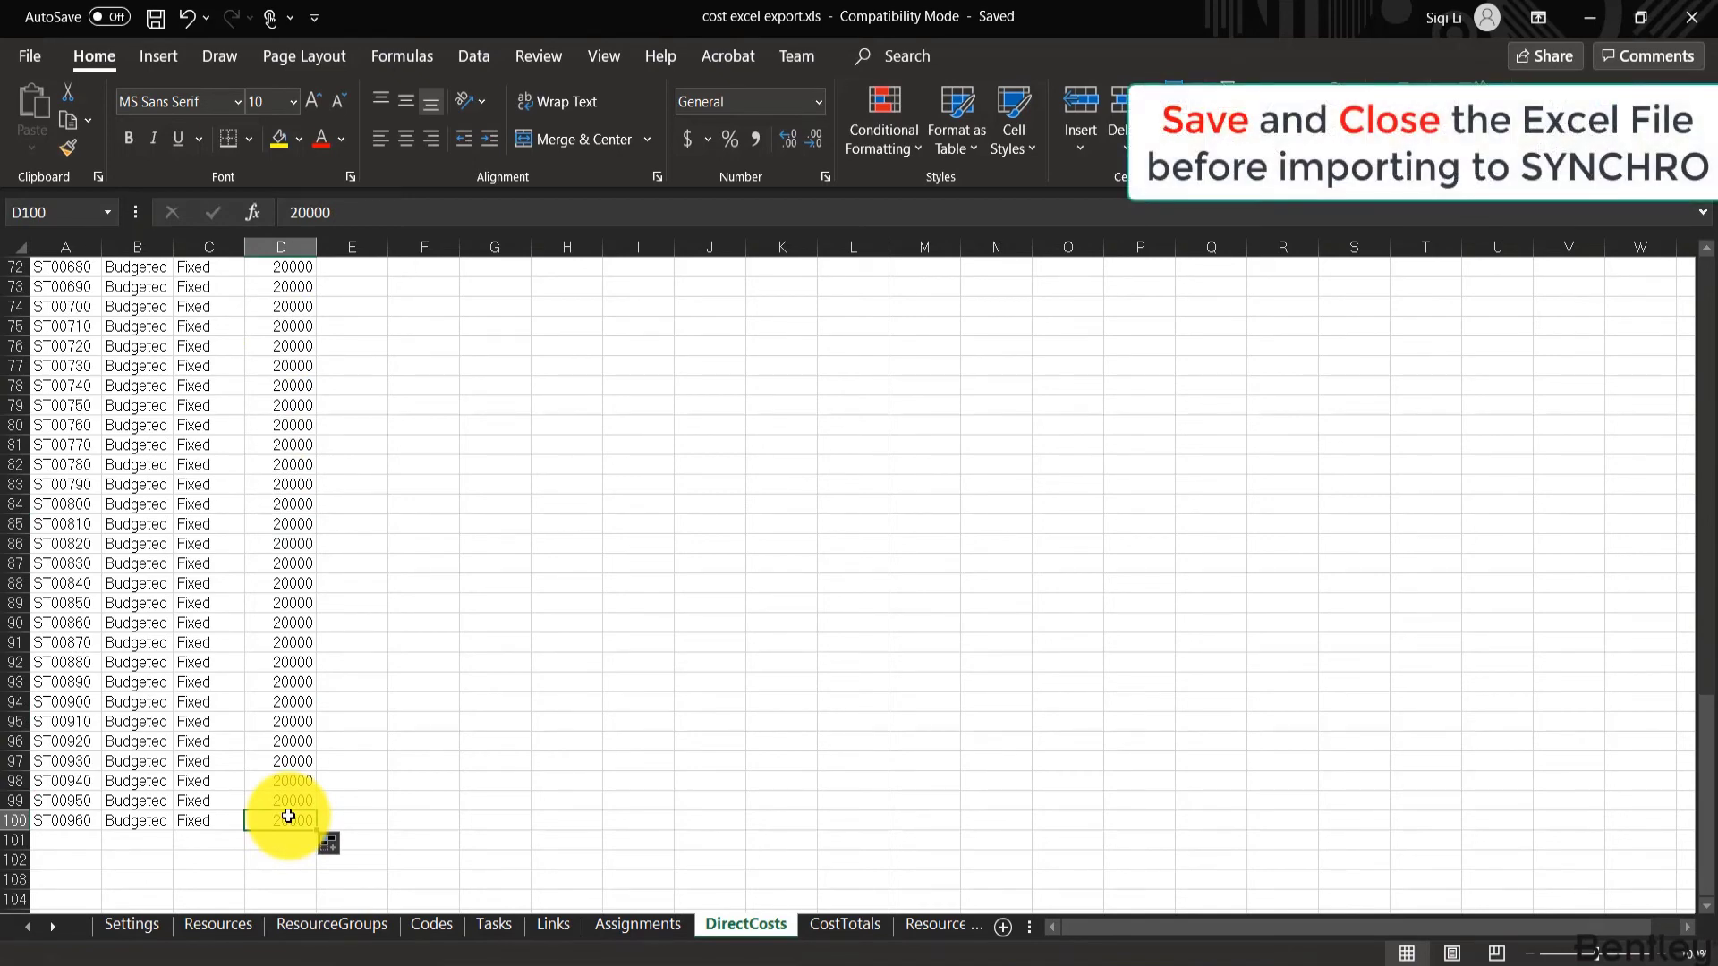
left_click(27, 58)
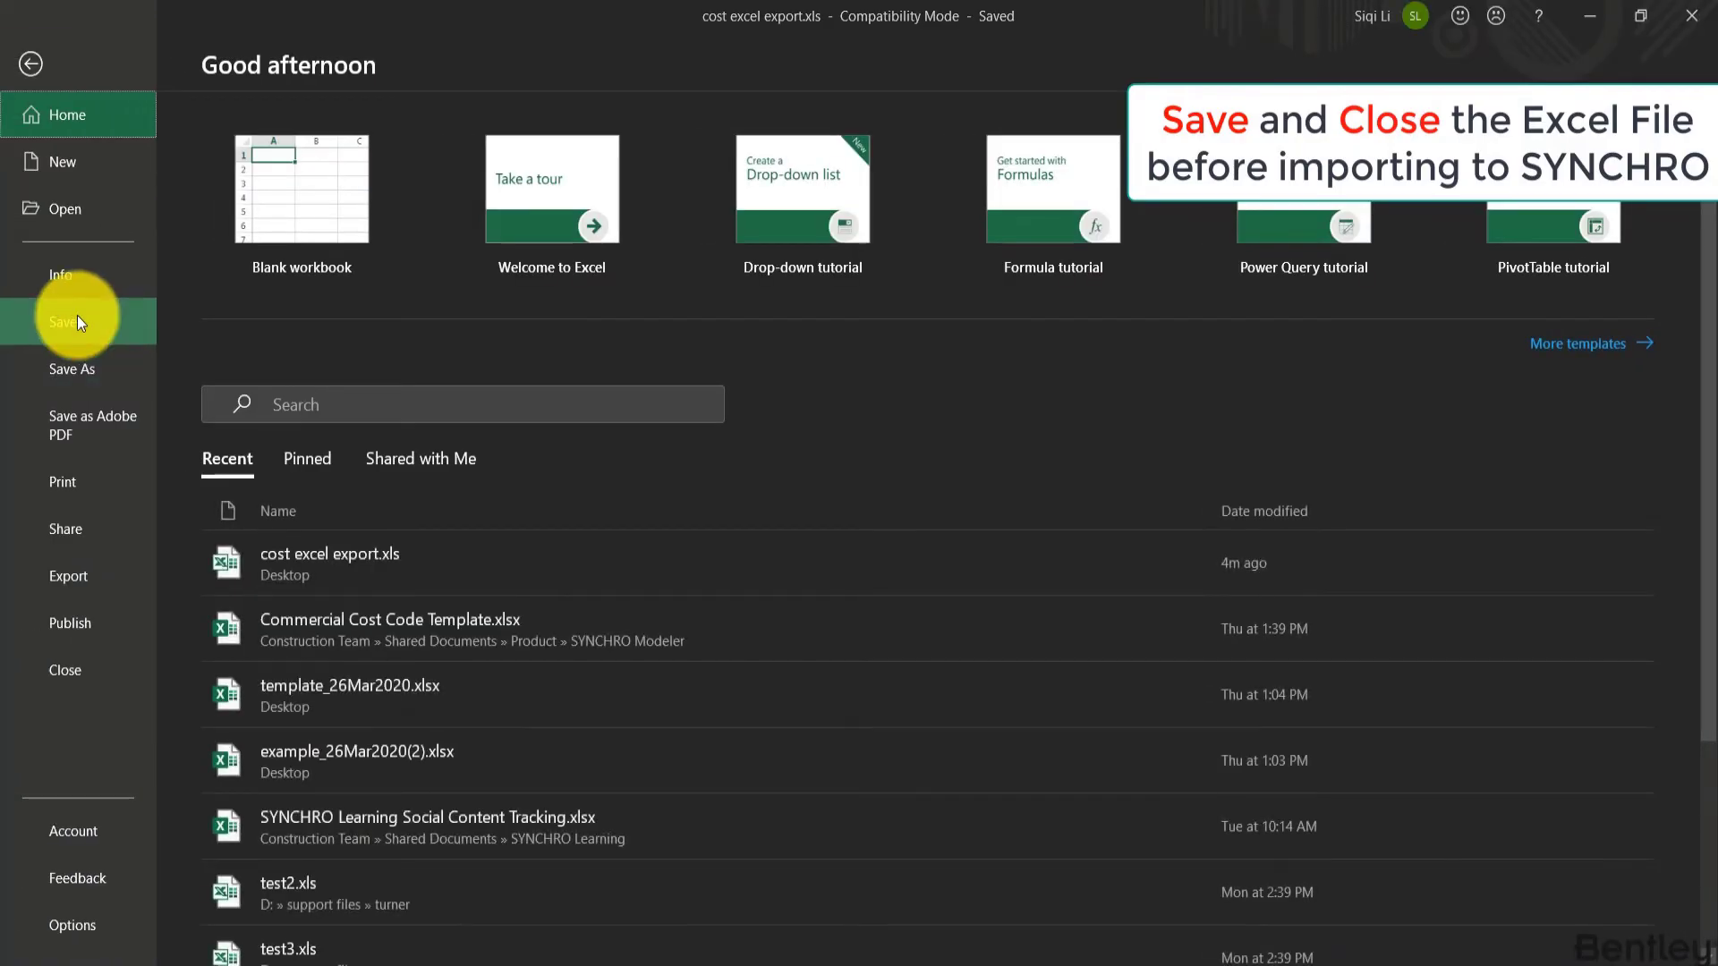
Save the workbook, then choose cost excel export.xls for SYNCHRO's Microsoft Excel import.
left_click(77, 320)
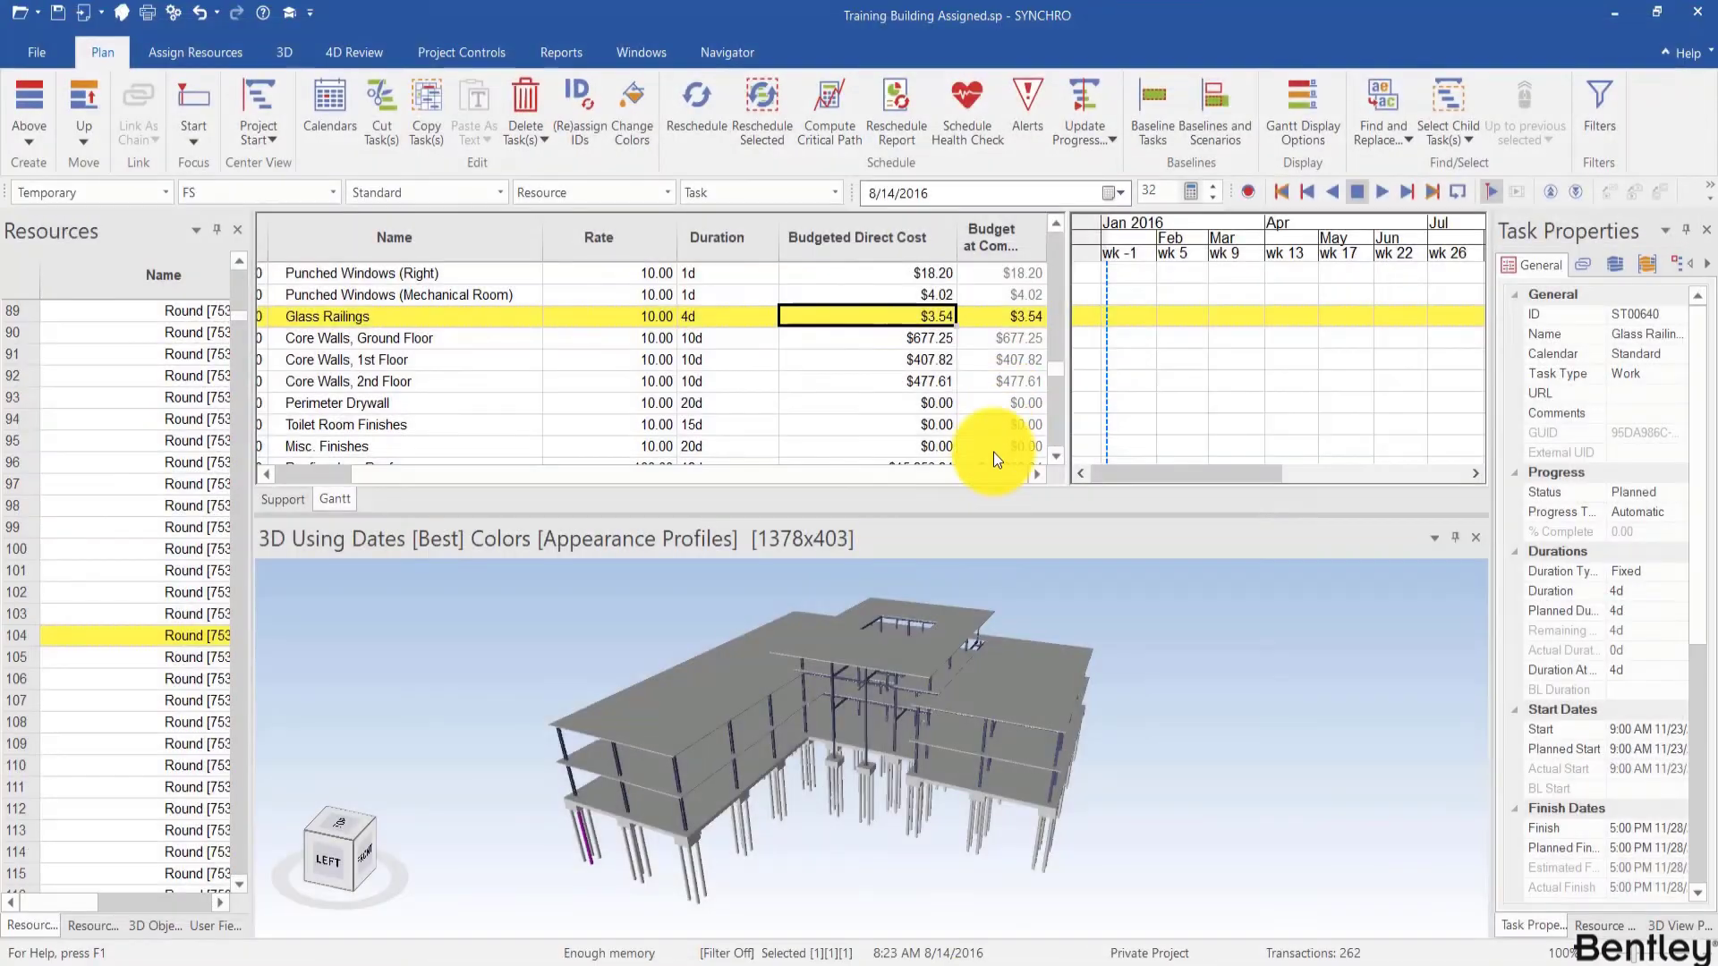
left_click(51, 47)
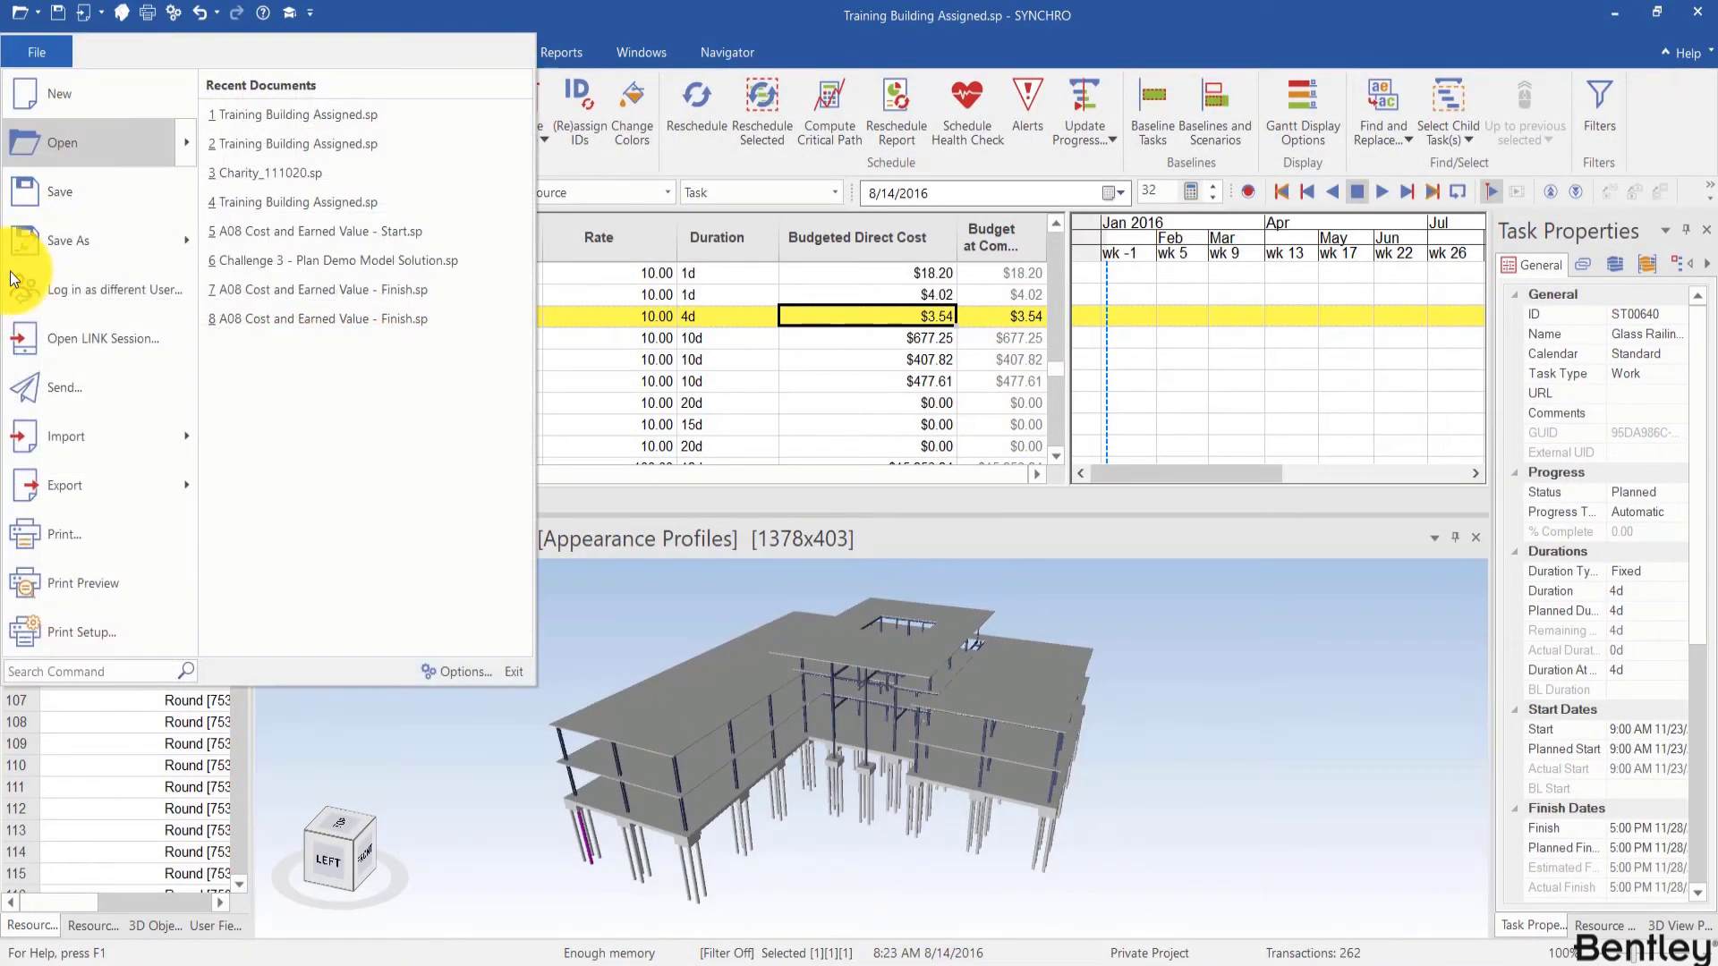
mouse_move(193, 431)
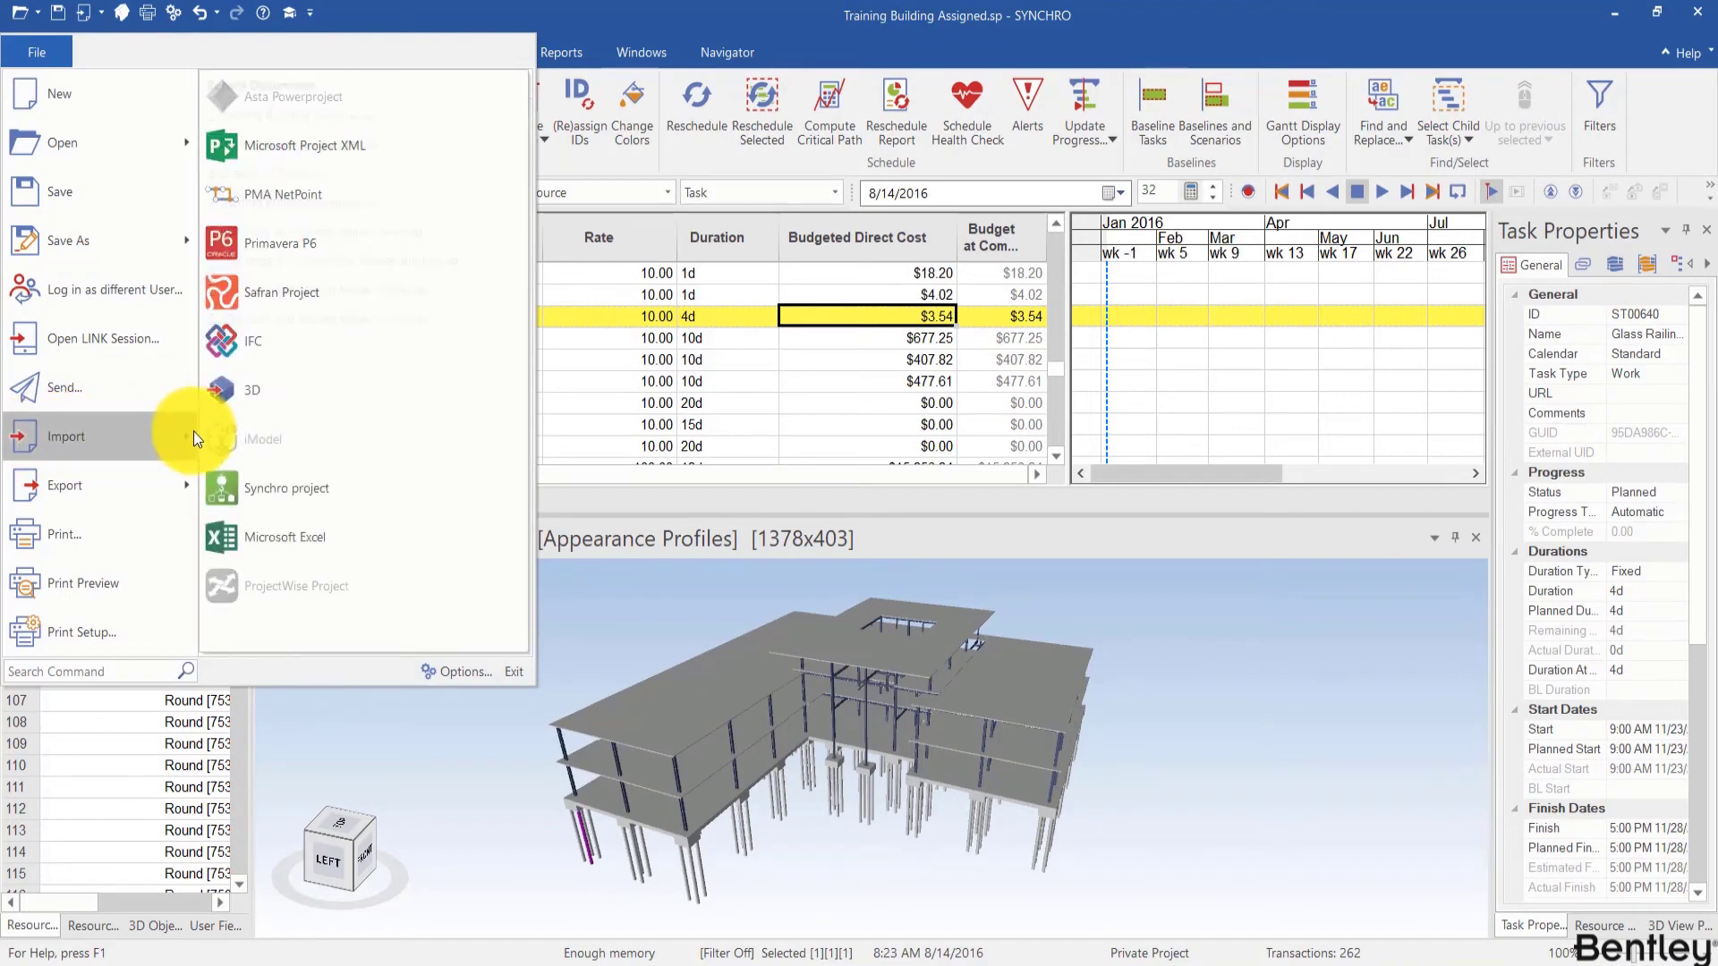
left_click(320, 539)
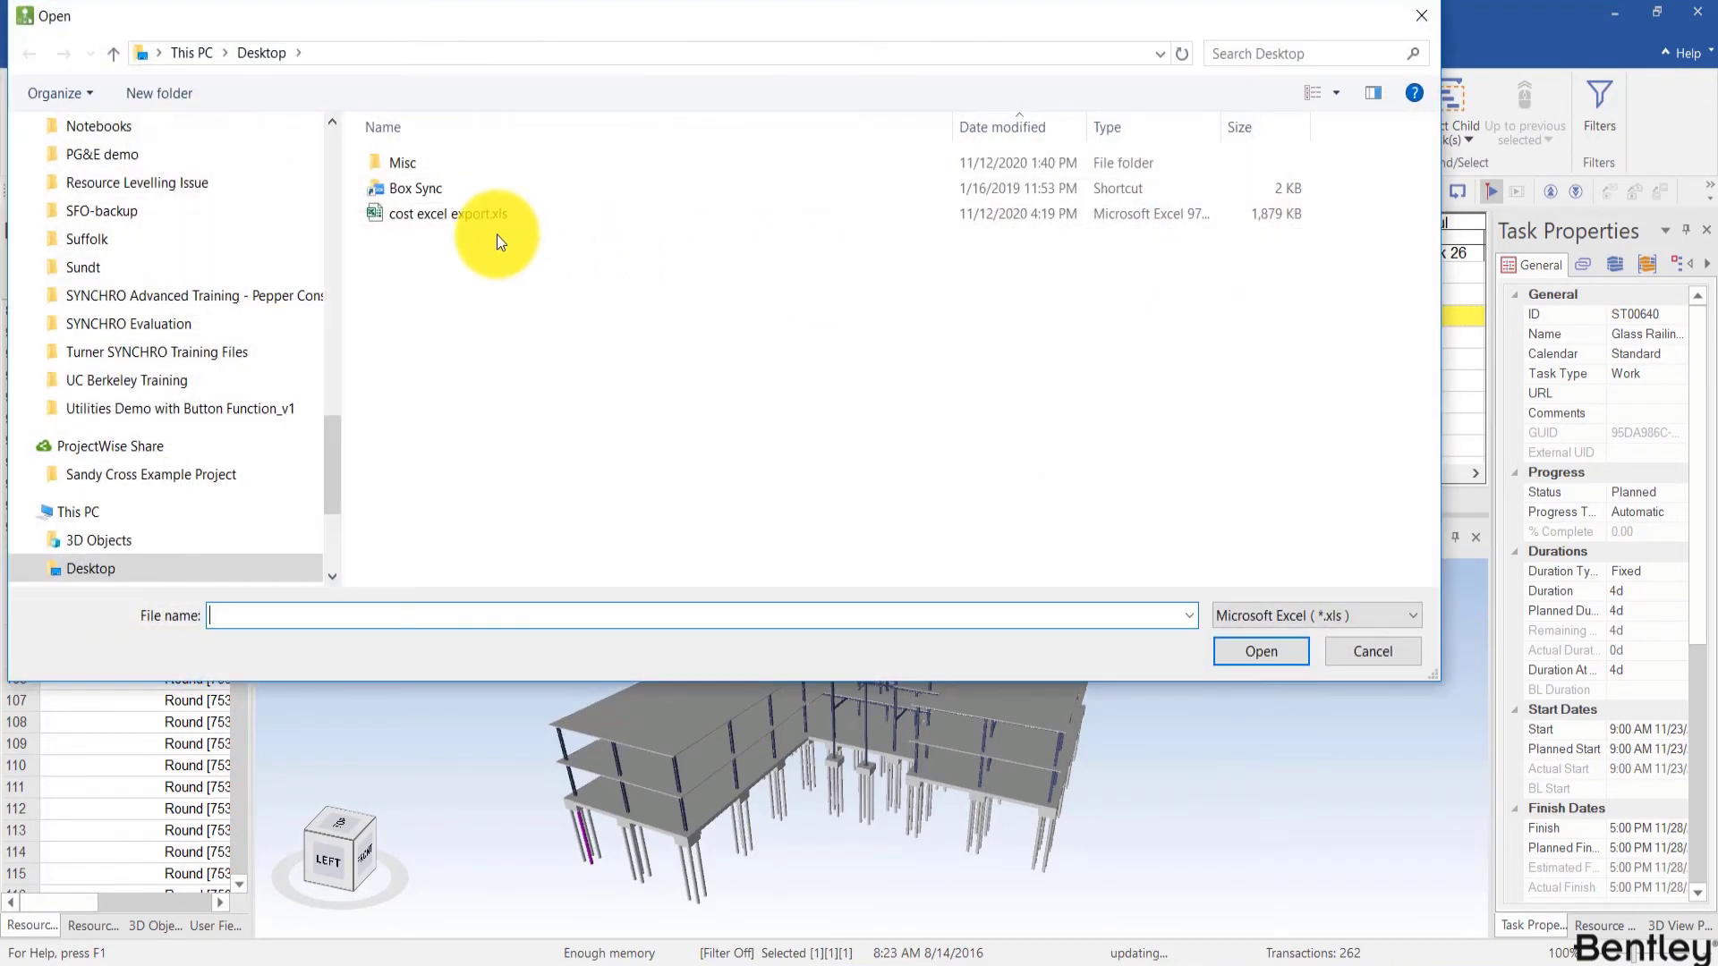
left_click(476, 216)
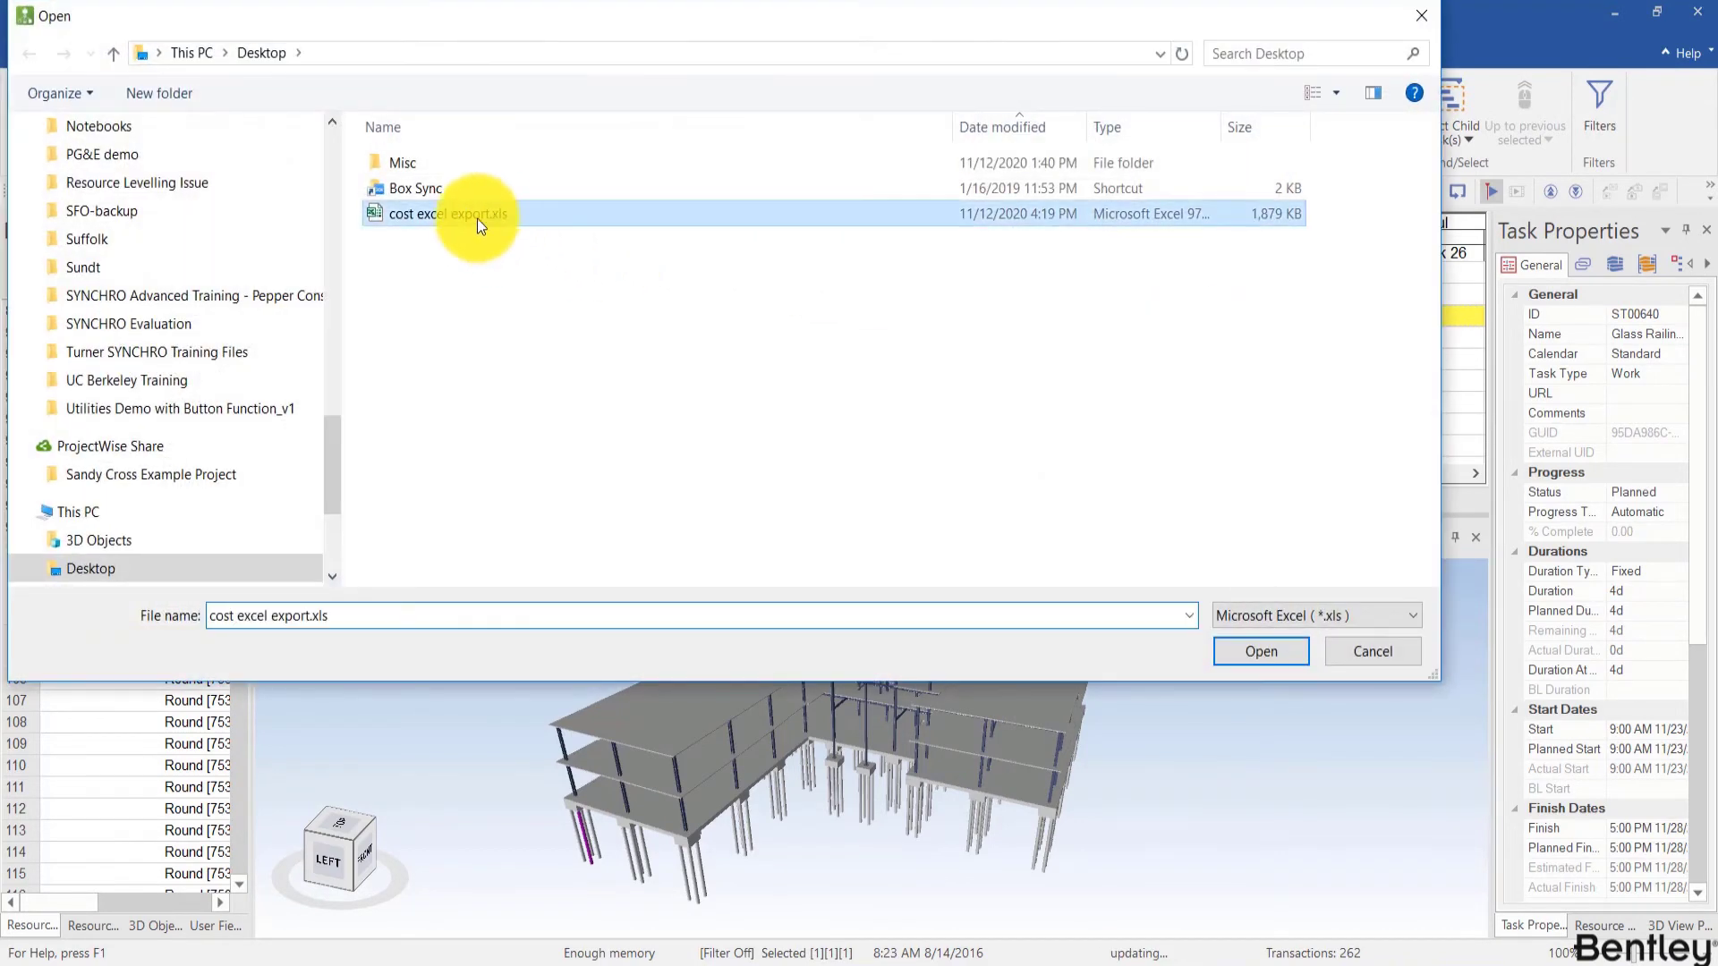
left_click(1251, 653)
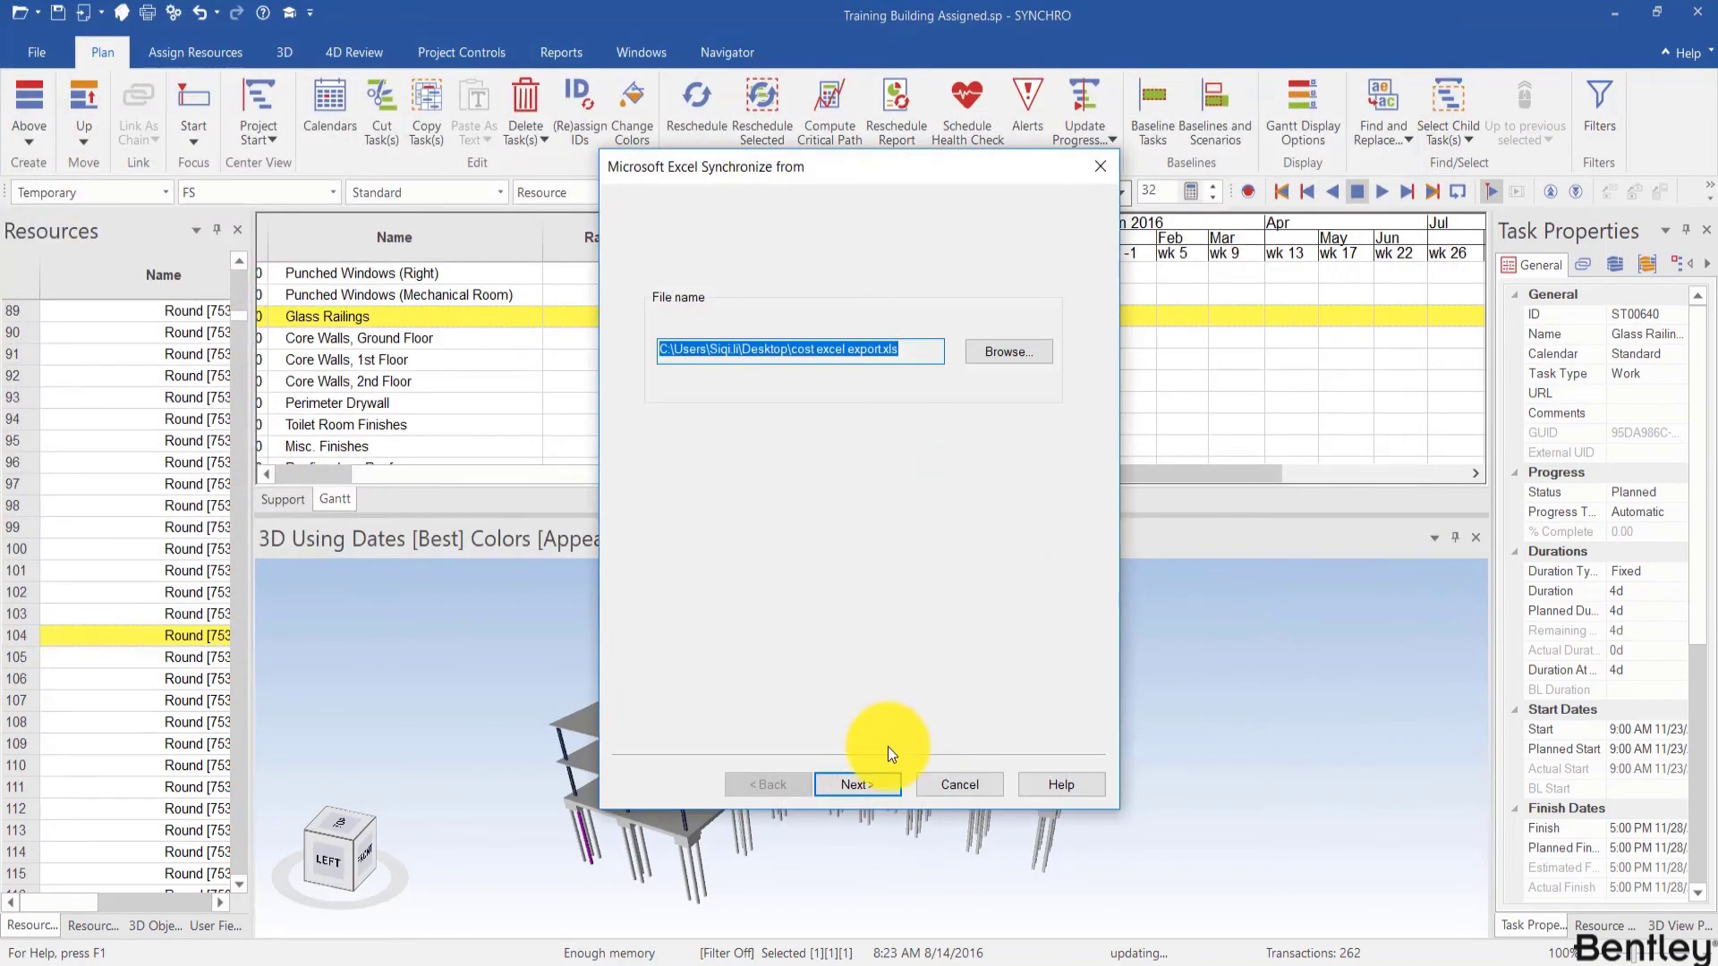
Run the Excel synchronize through Next, Synchronise and Finish to apply the $20,000.00 costs.
left_click(873, 783)
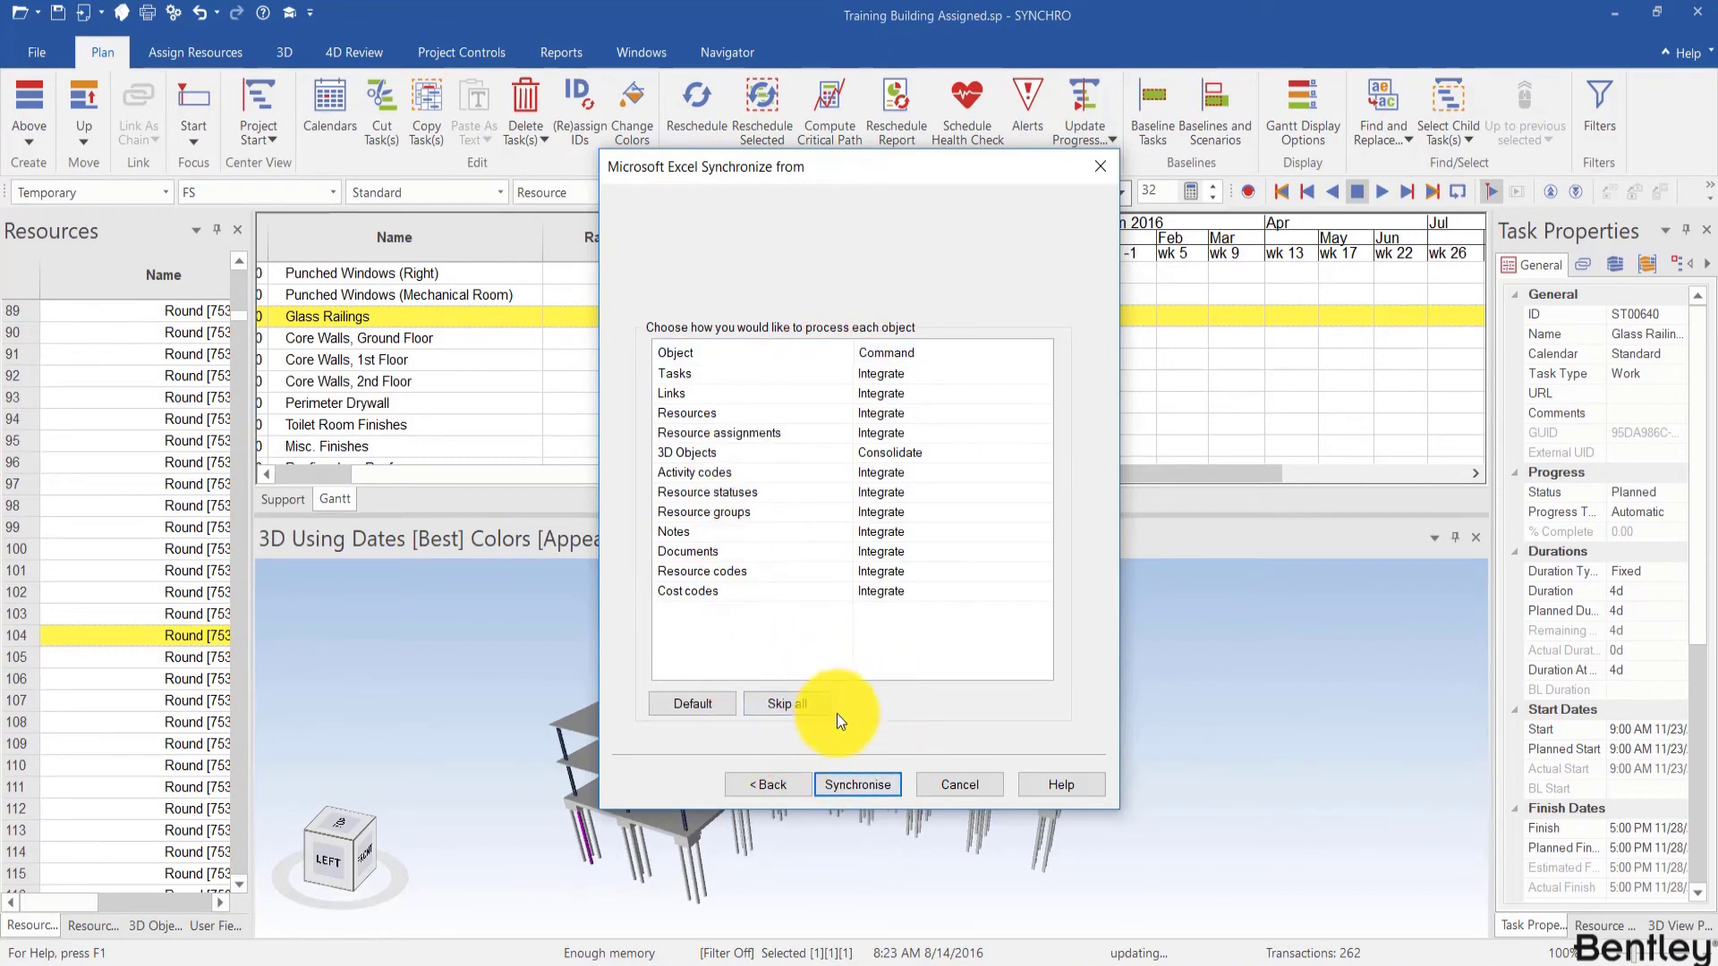
left_click(857, 782)
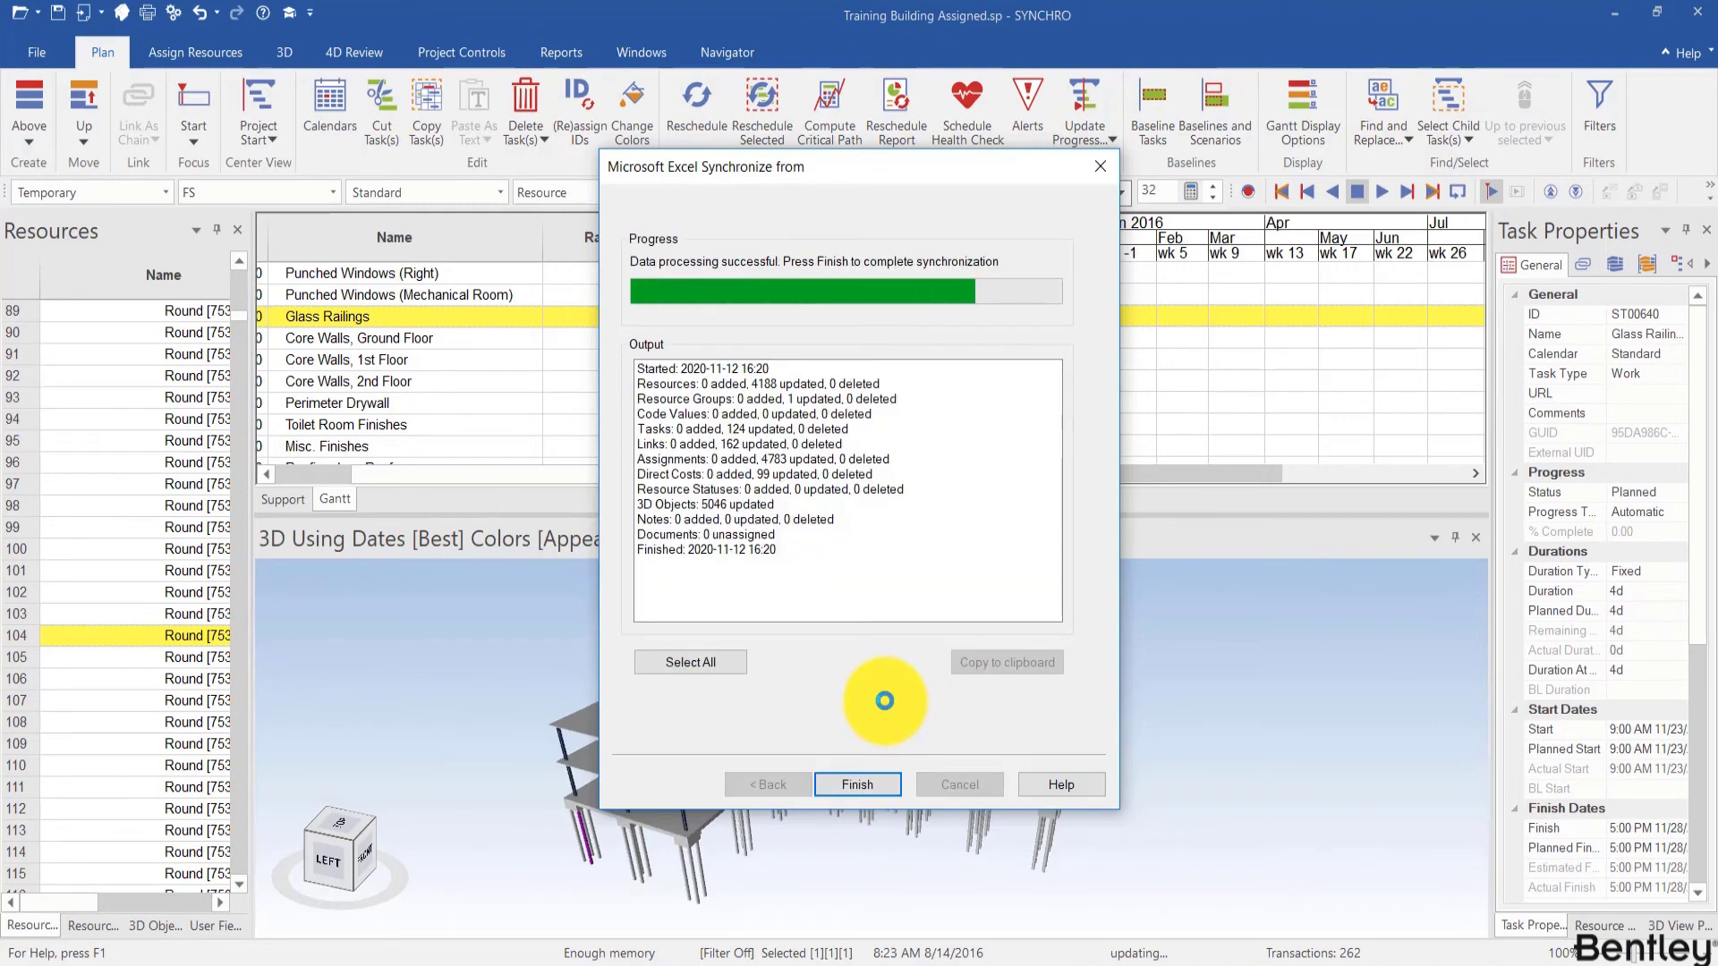
left_click(858, 787)
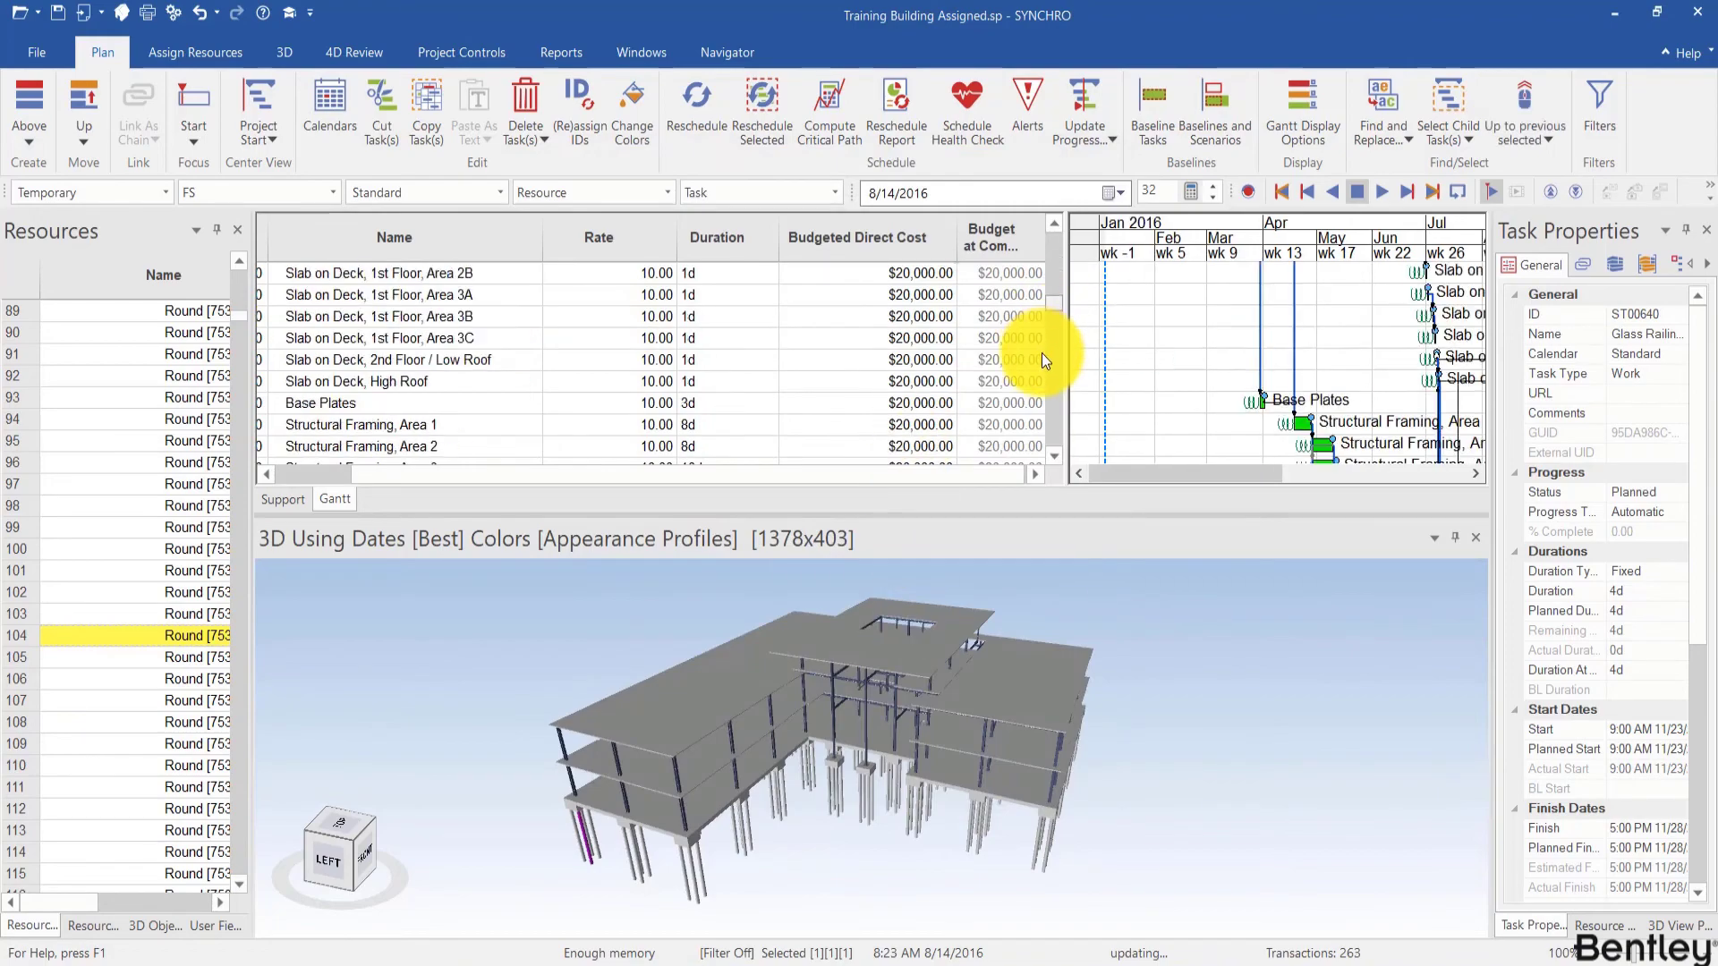
scroll(1042, 353, "down", 5)
Open cost excel export.xls from the desktop and view its Tasks sheet.
key("super+d")
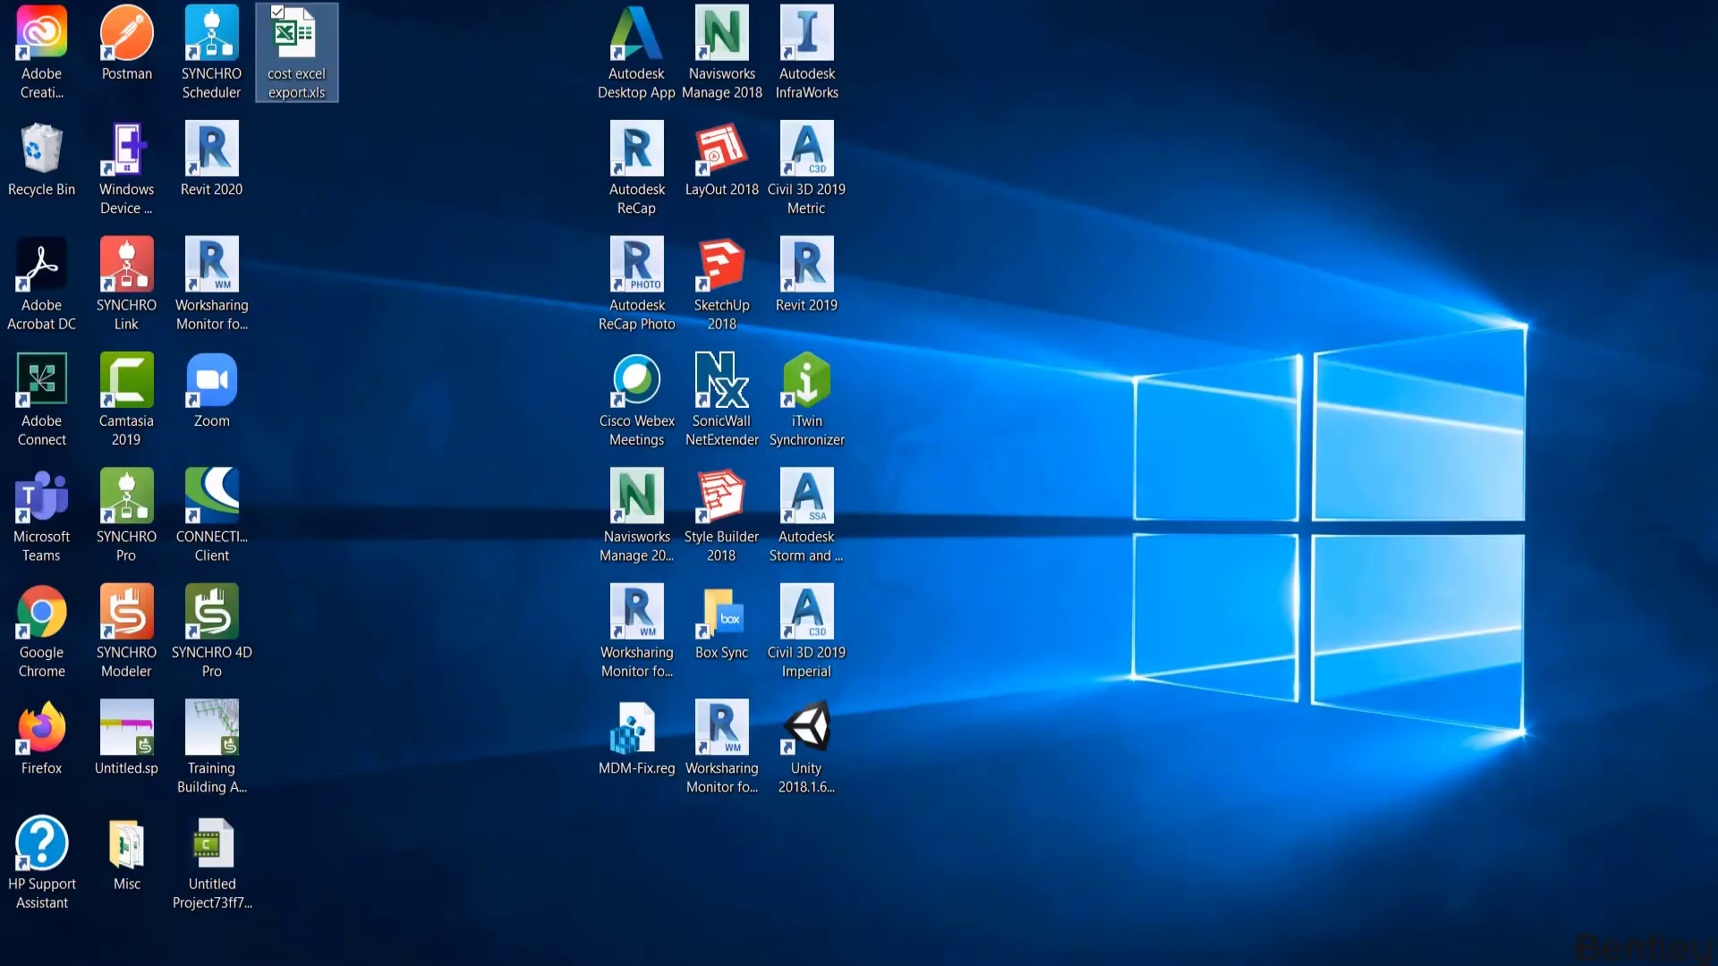
double_click(295, 70)
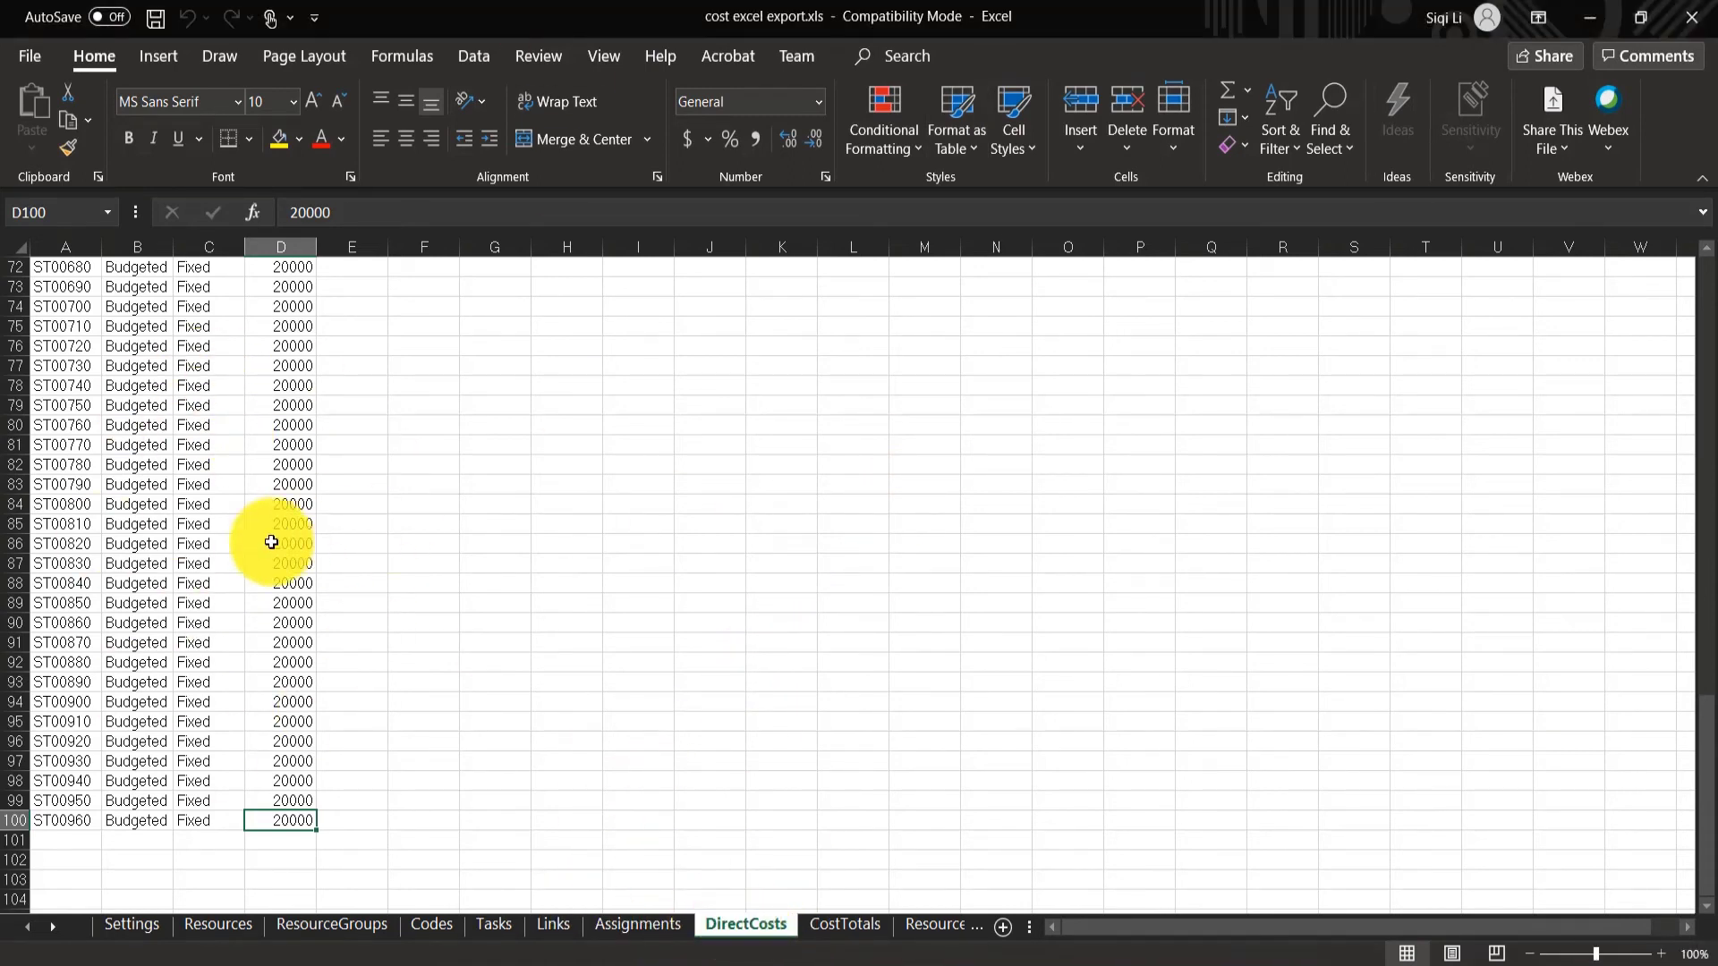
left_click(490, 925)
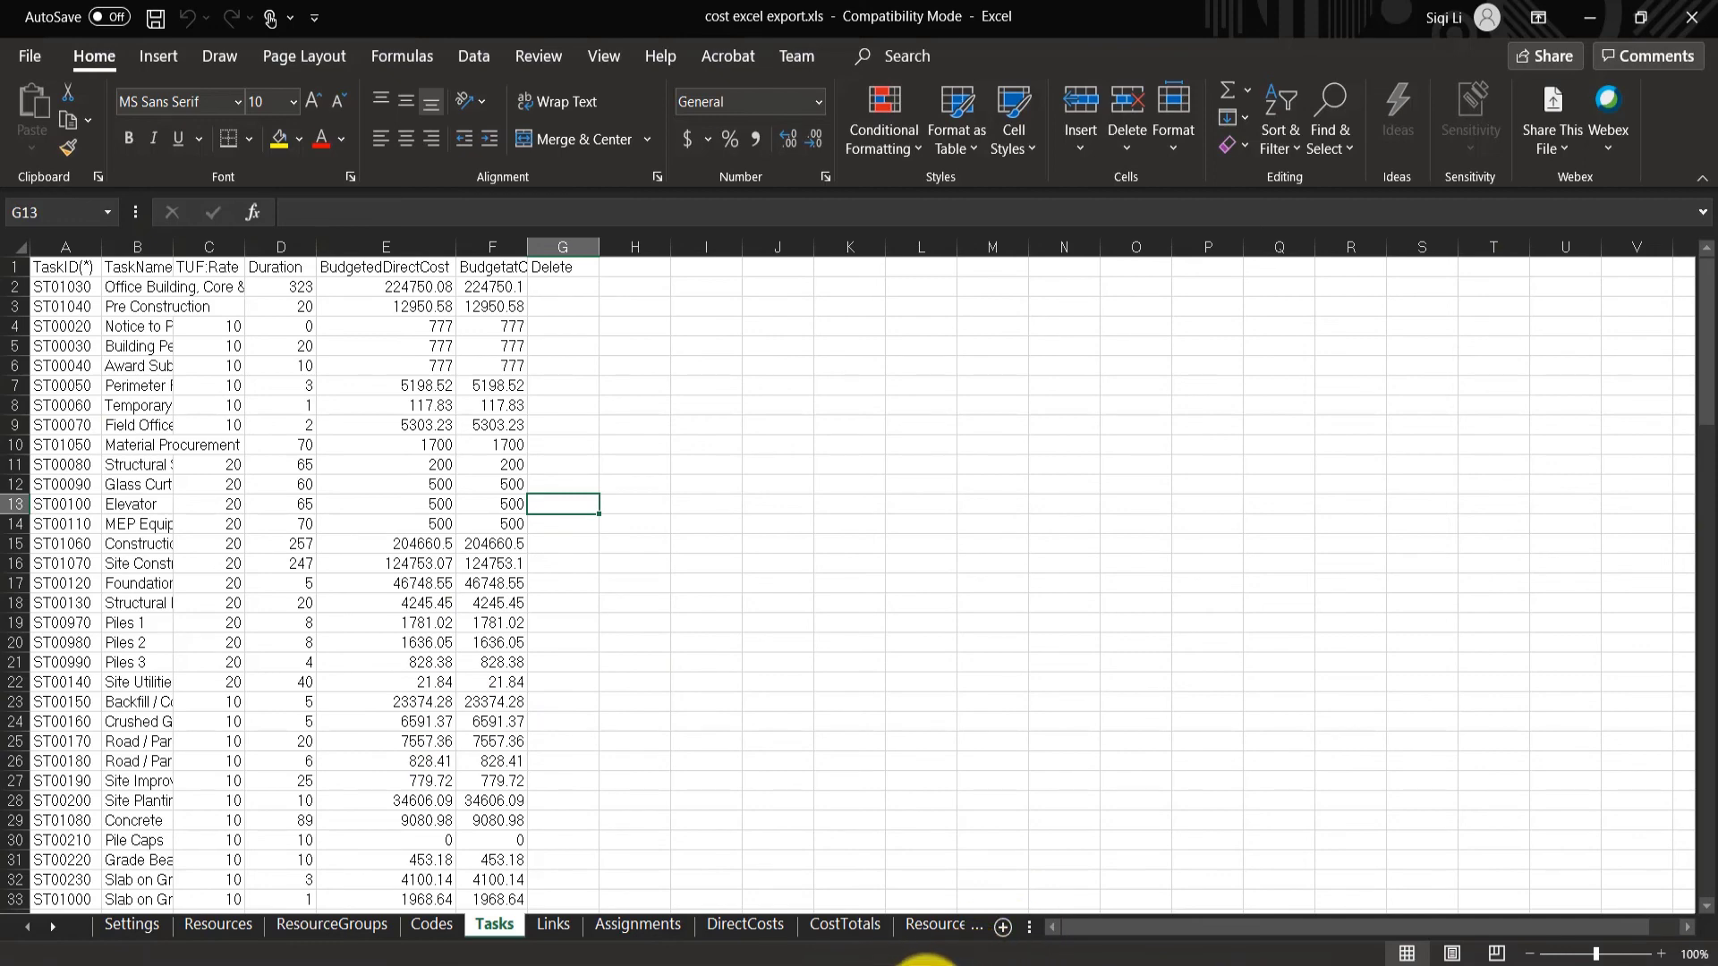
Return to SYNCHRO and orbit the building model to a more frontal view.
mouse_move(904, 962)
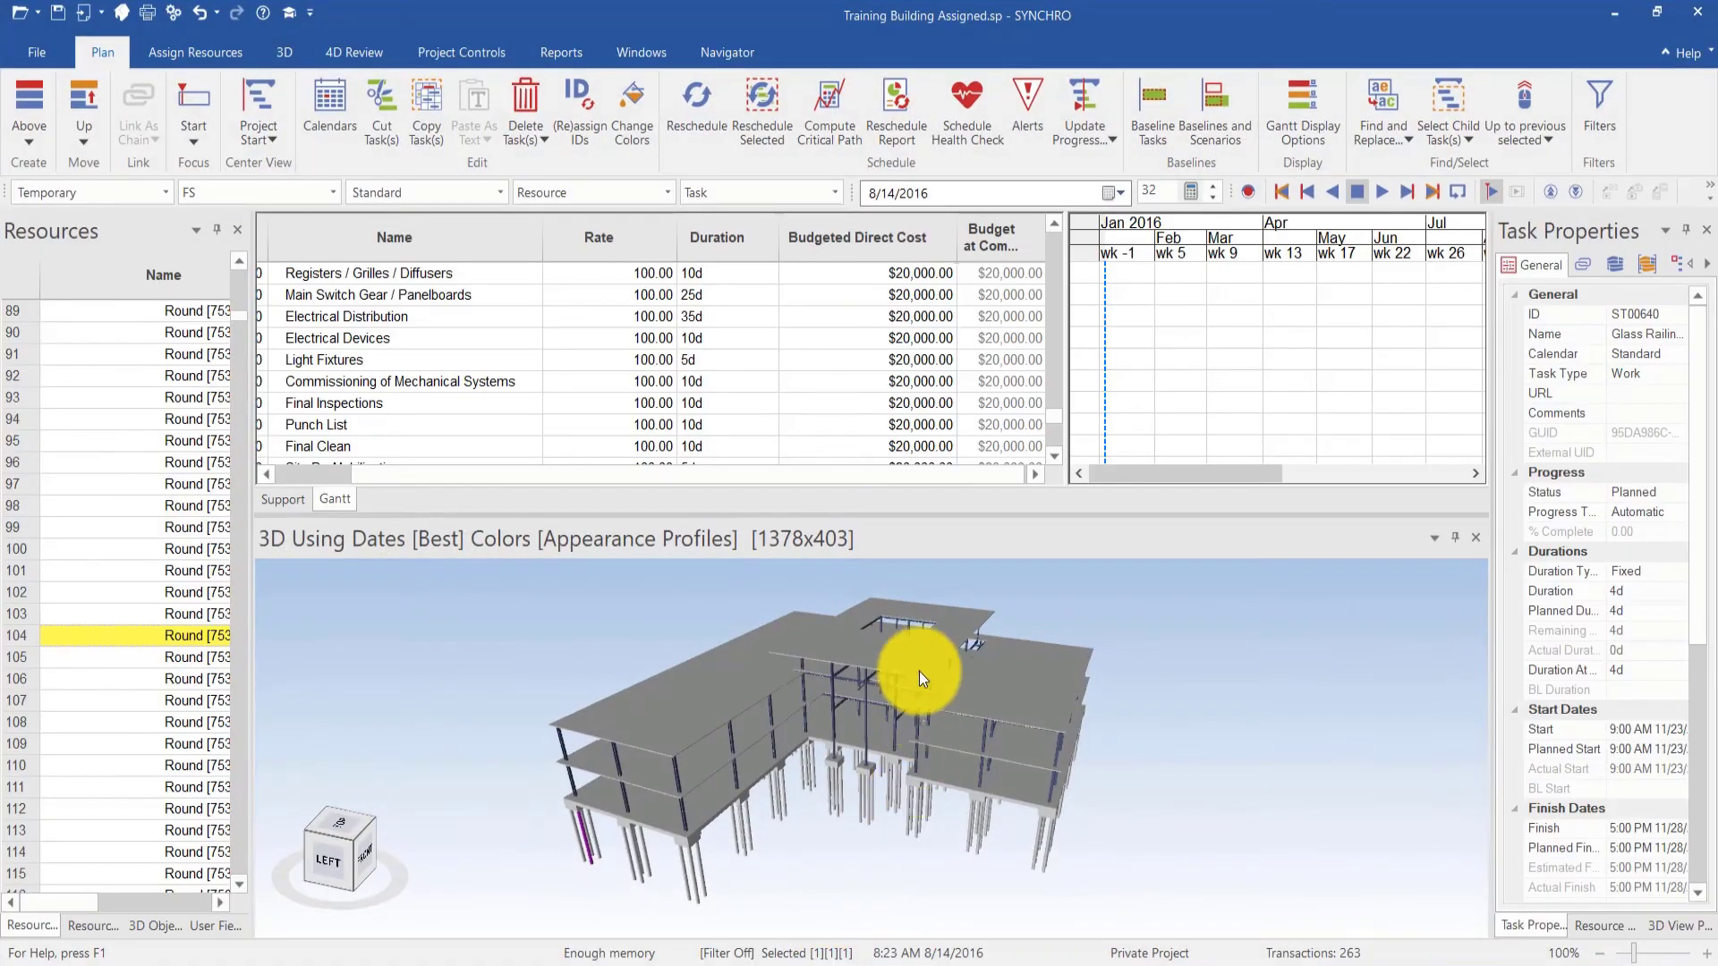
left_click_drag(929, 696, 840, 363)
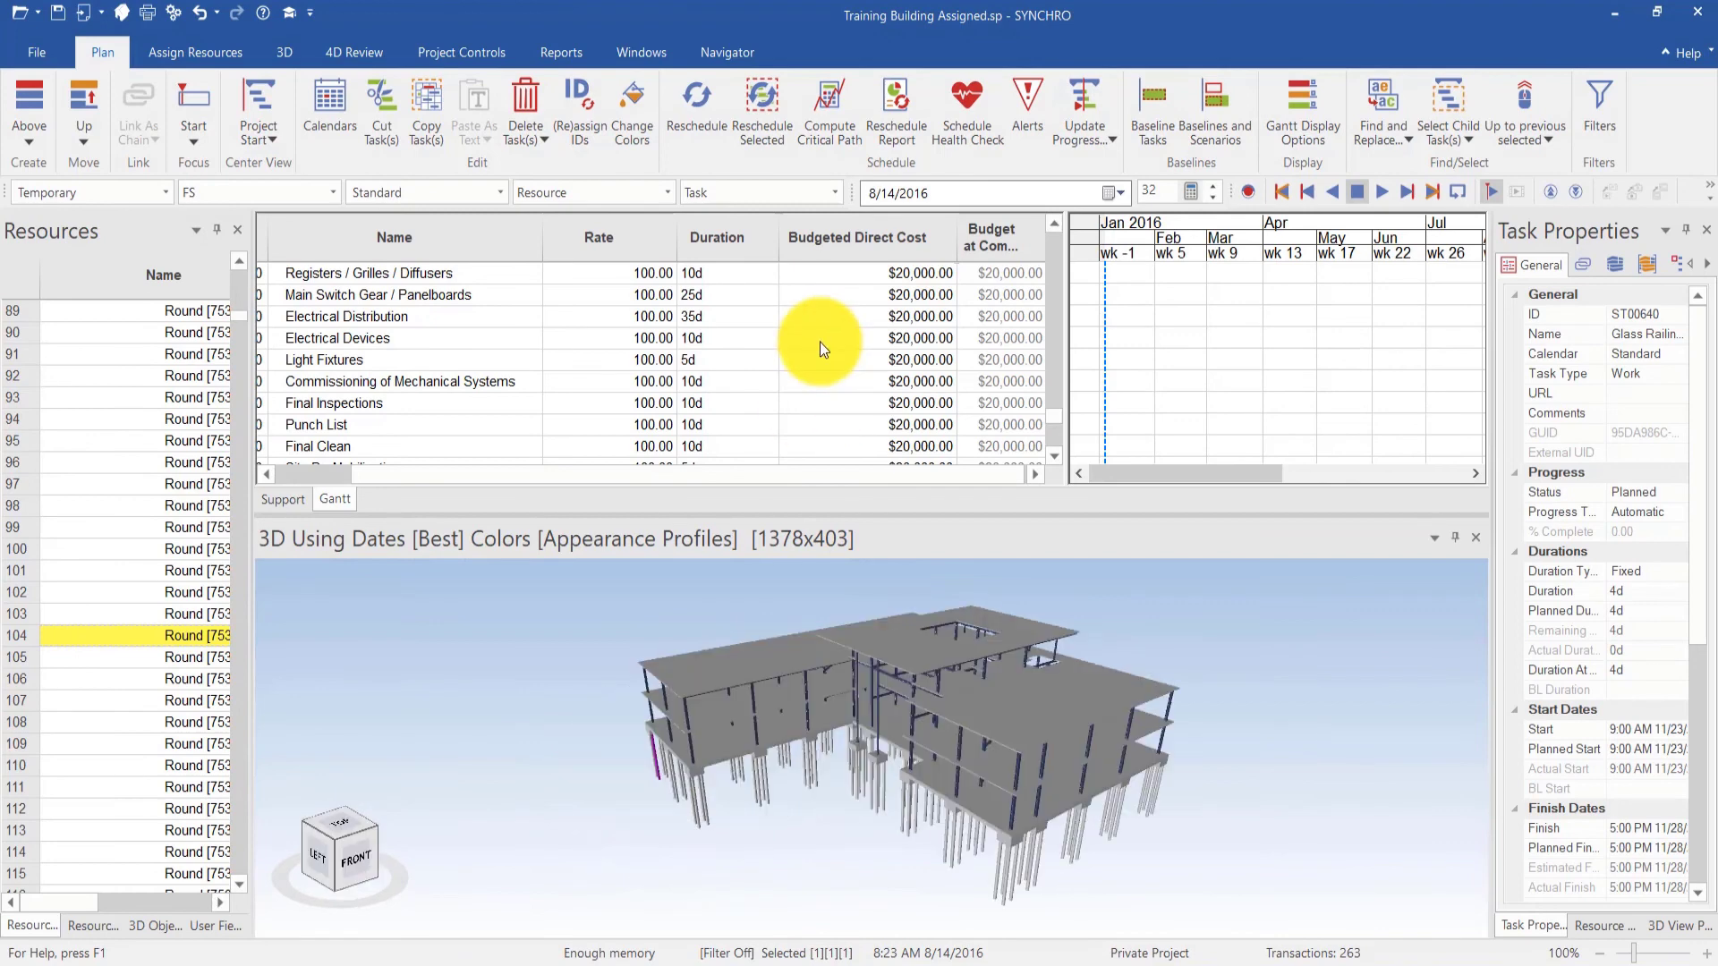